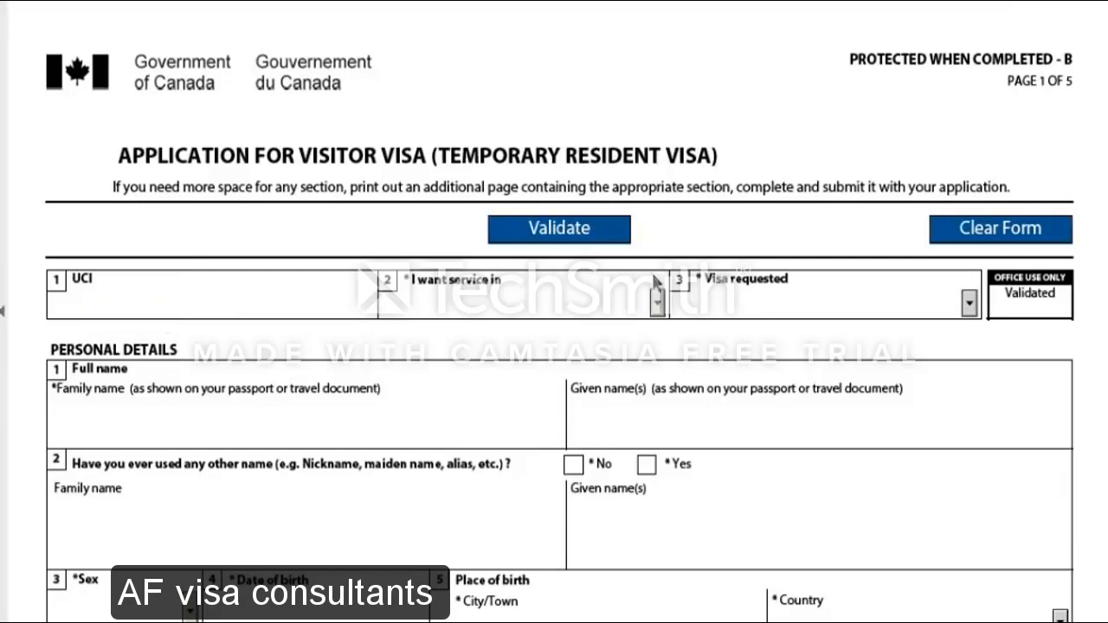
Choose English for 'I want service in' and Visitor Visa for 'Visa requested'
click(658, 303)
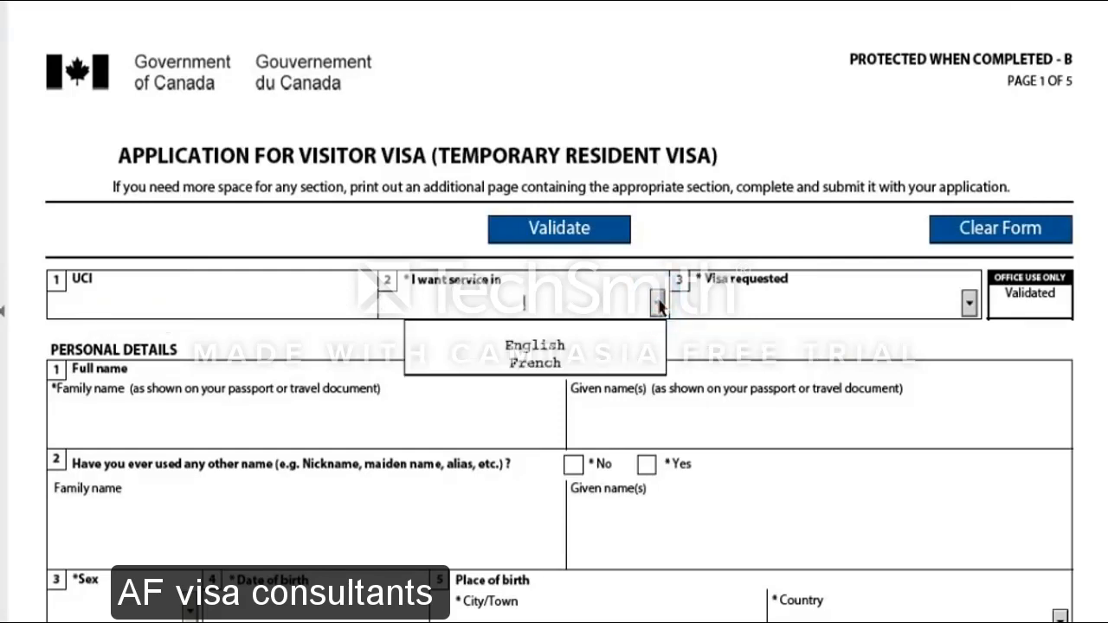
click(553, 345)
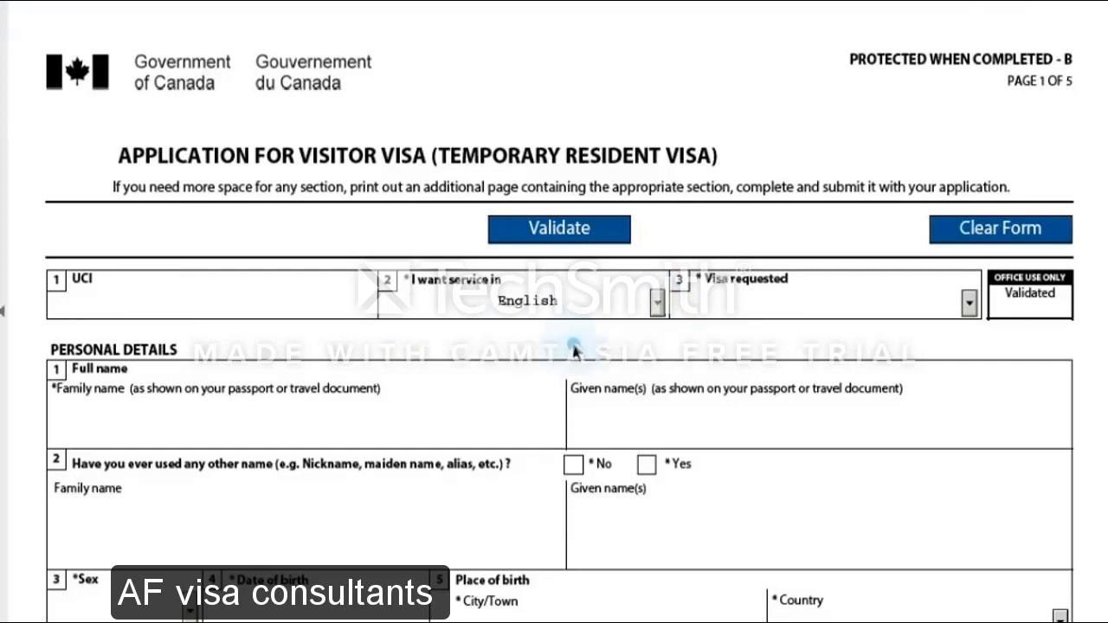
click(969, 303)
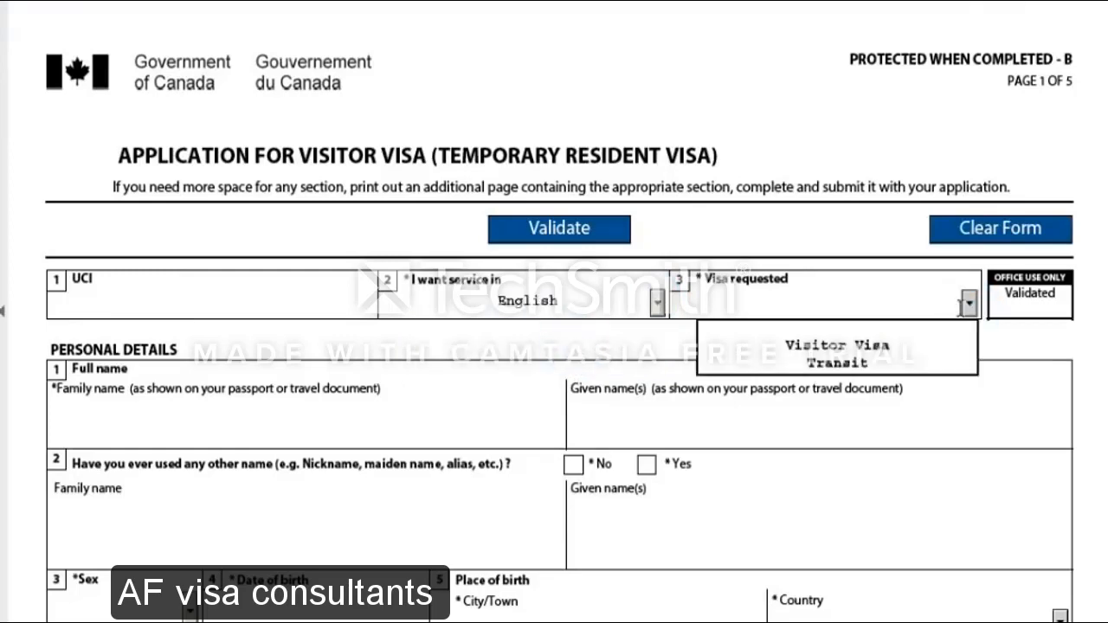
click(869, 348)
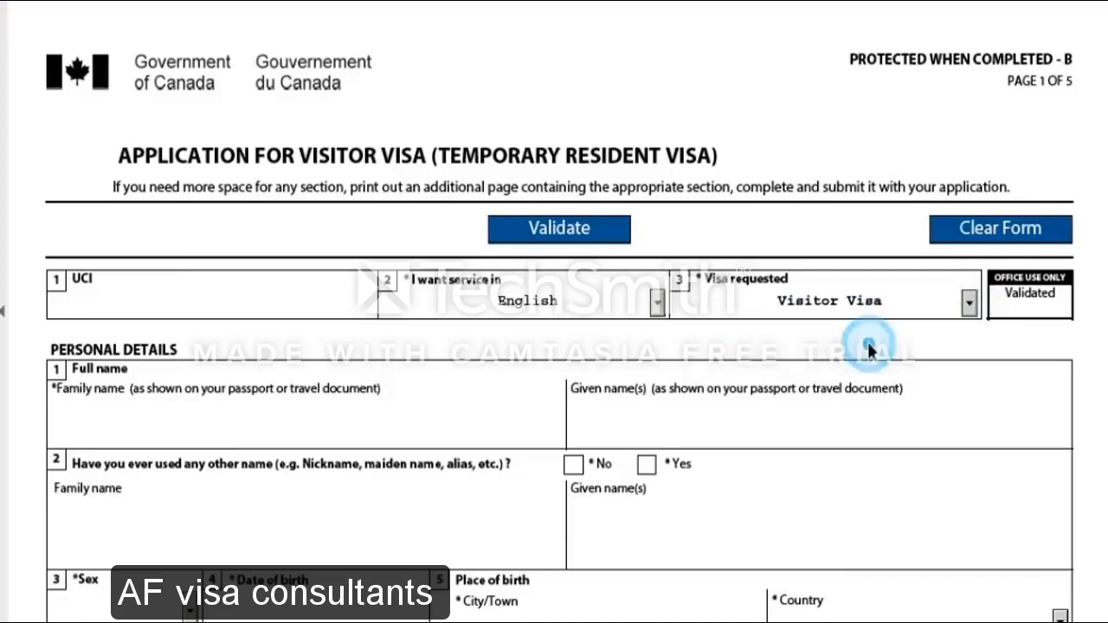
scroll(272, 433, down, 3)
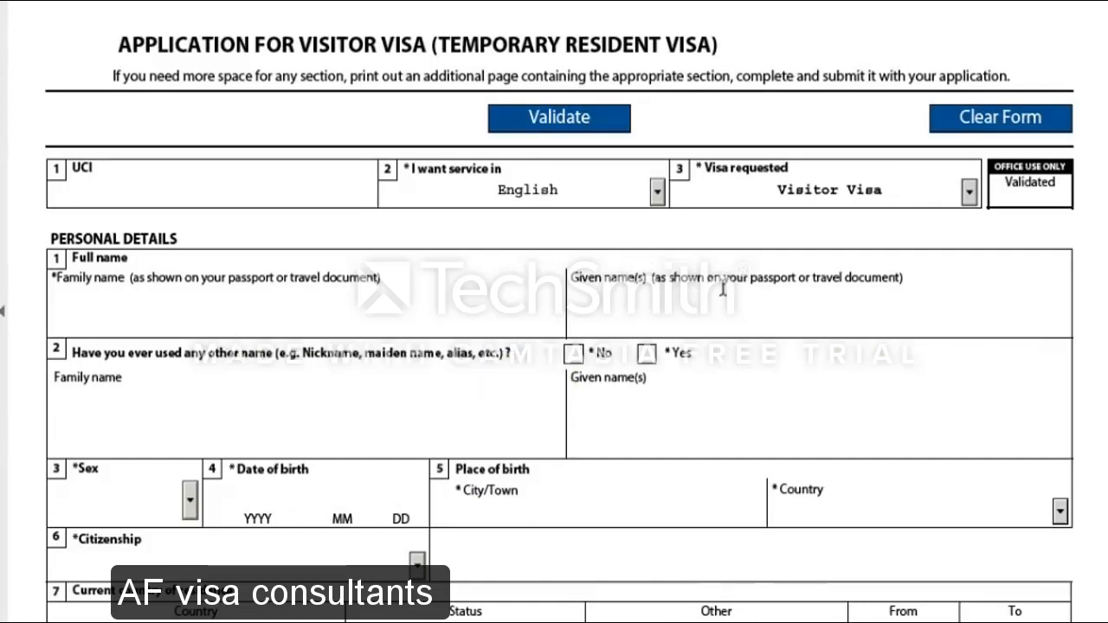
Enter the applicant's name in the Family name field
click(149, 314)
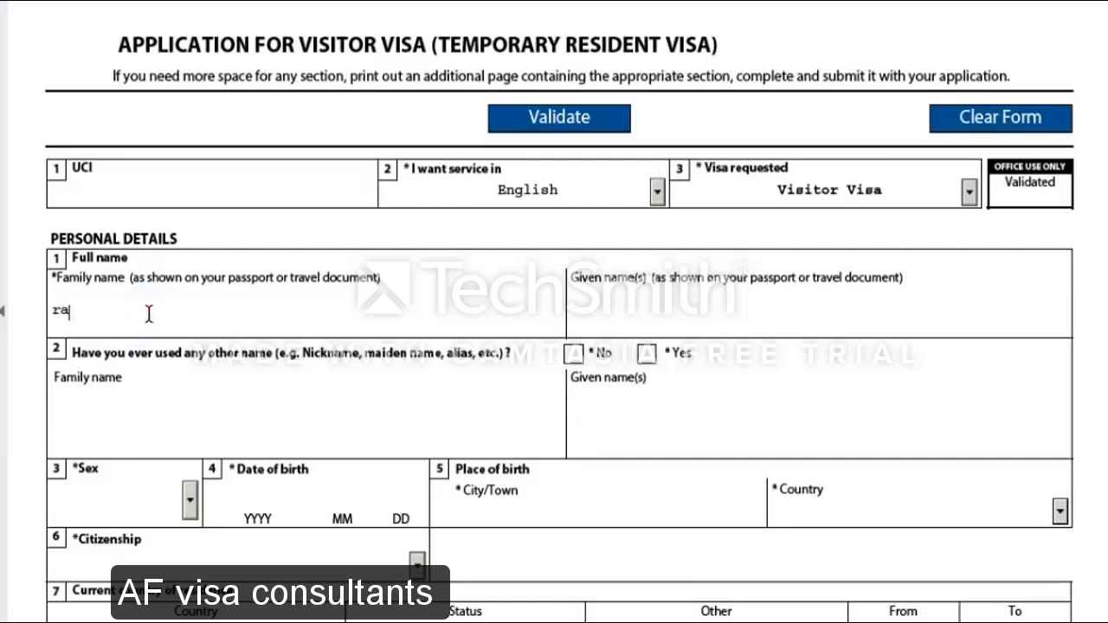
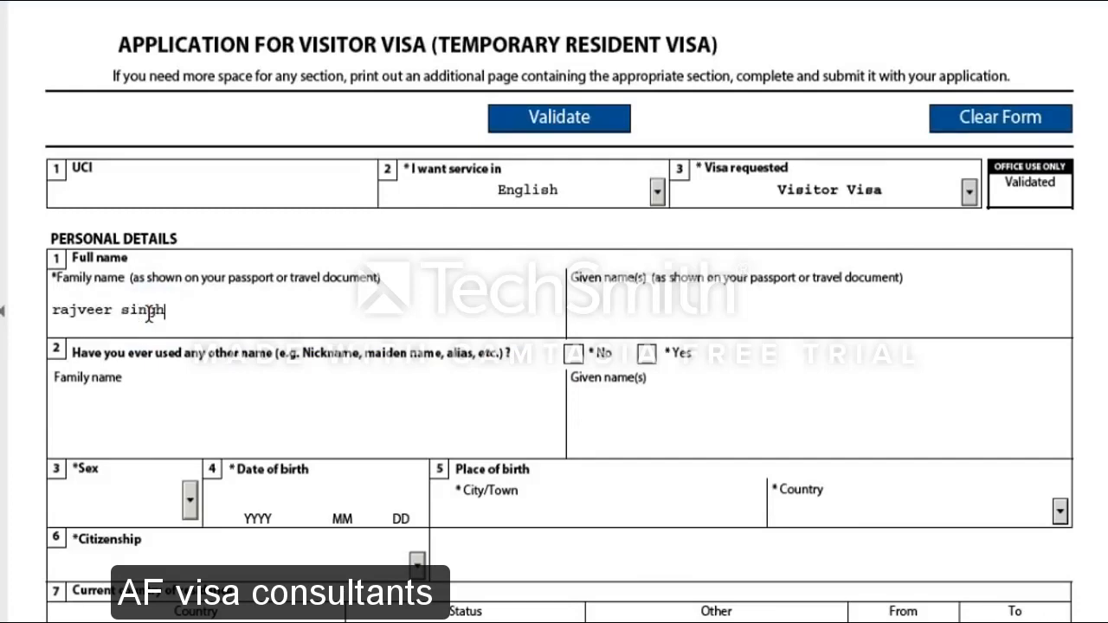
scroll(356, 375, down, 3)
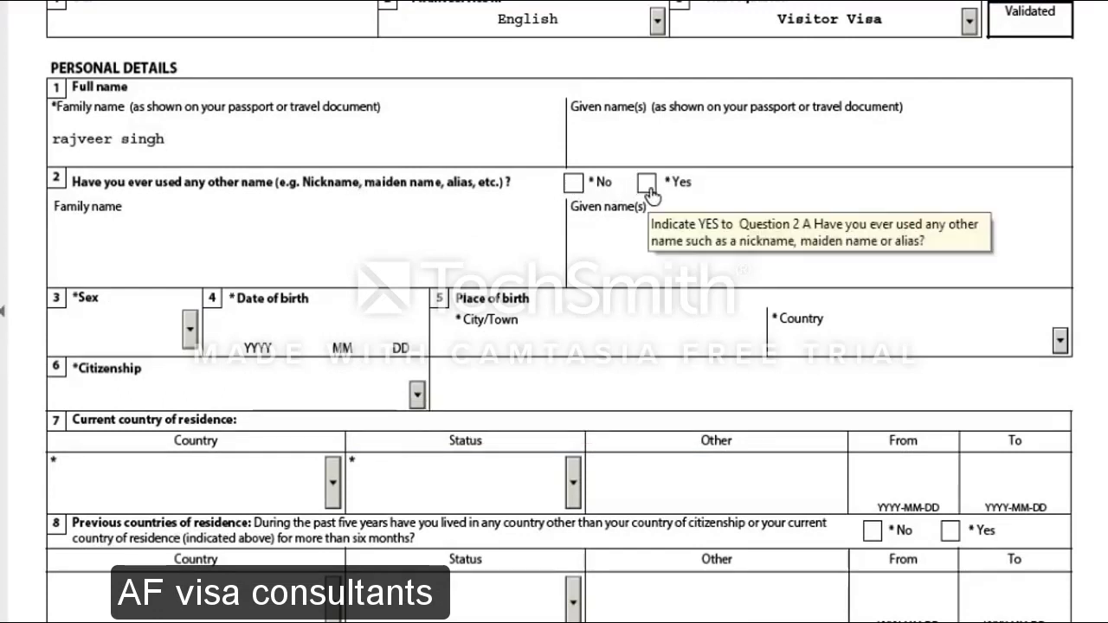
Answer No to having used other names and set sex to Male
click(573, 183)
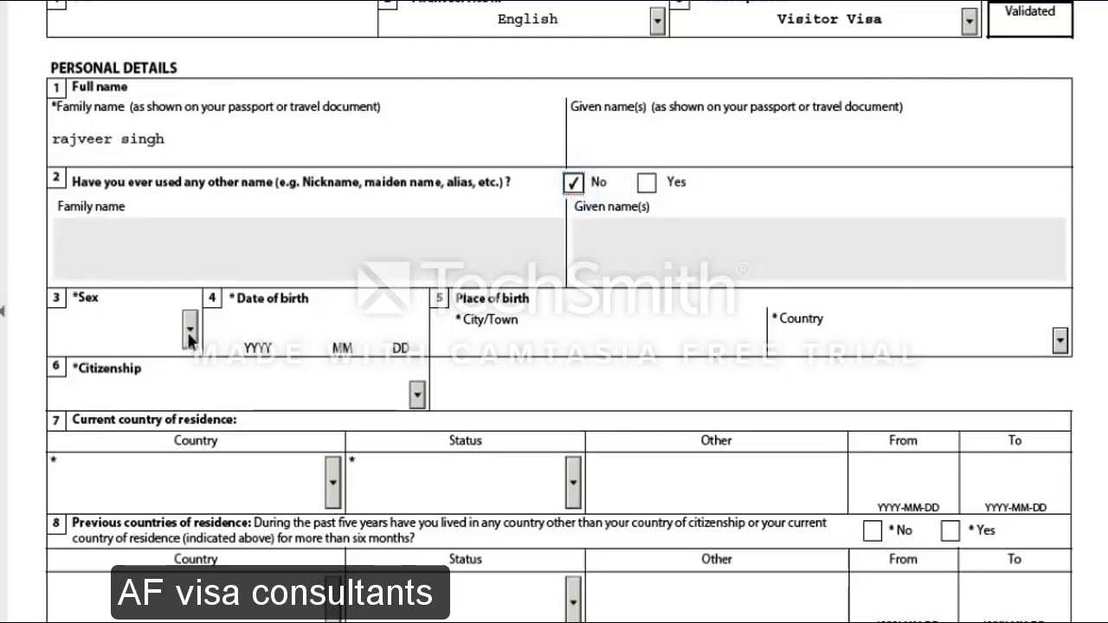
click(189, 329)
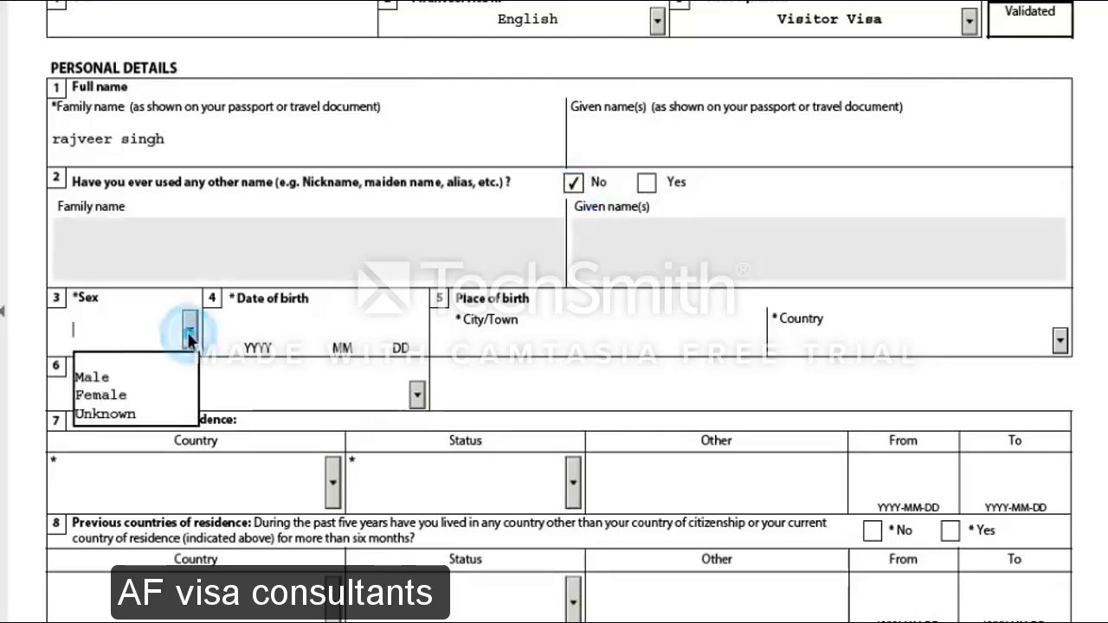
click(163, 372)
Enter date of birth 1987 01 01 and birth city jalandhar
click(266, 315)
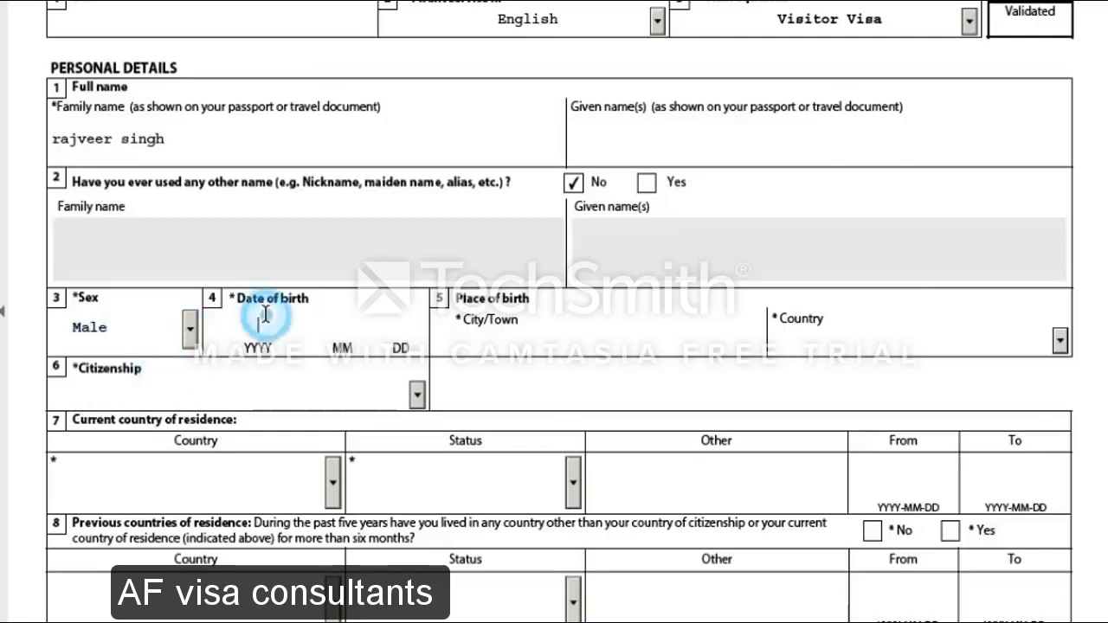
text(1987)
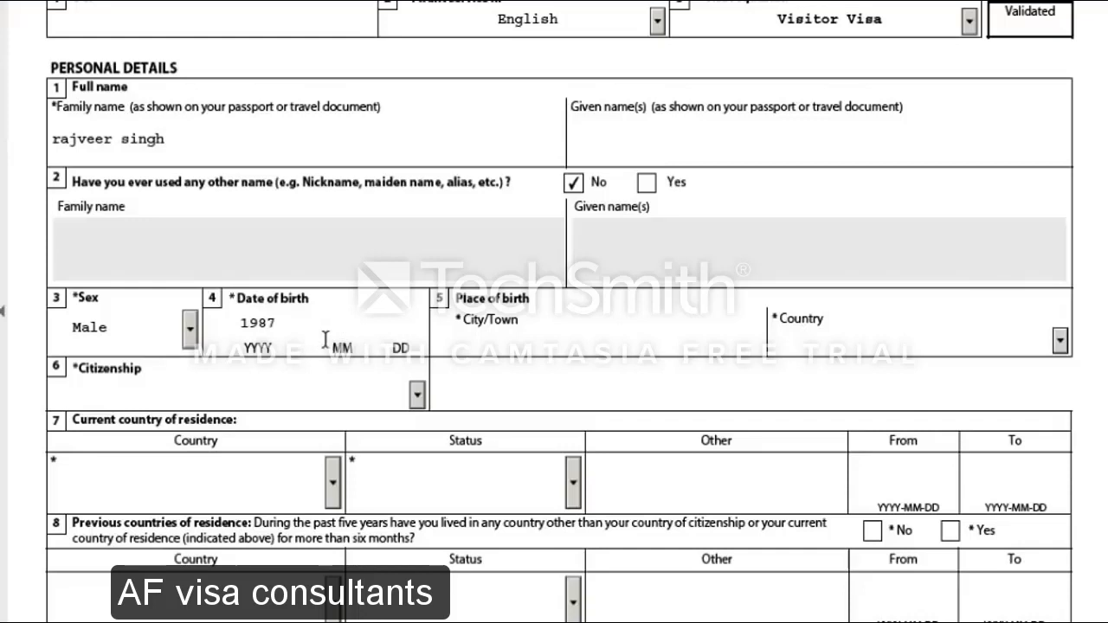
text( 01 01)
click(569, 330)
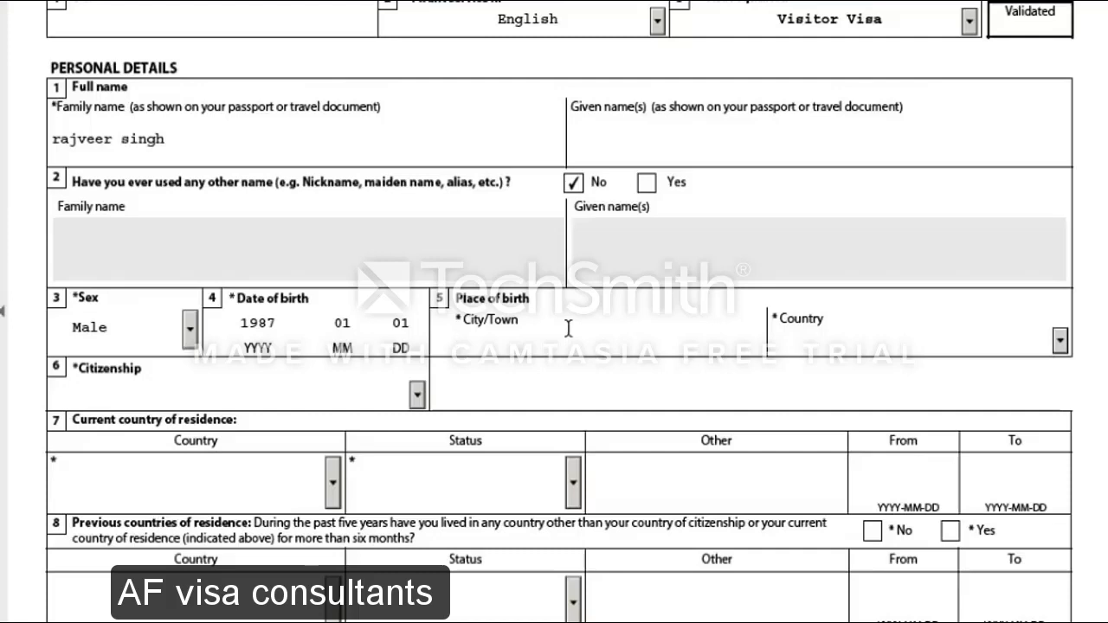
text(jala)
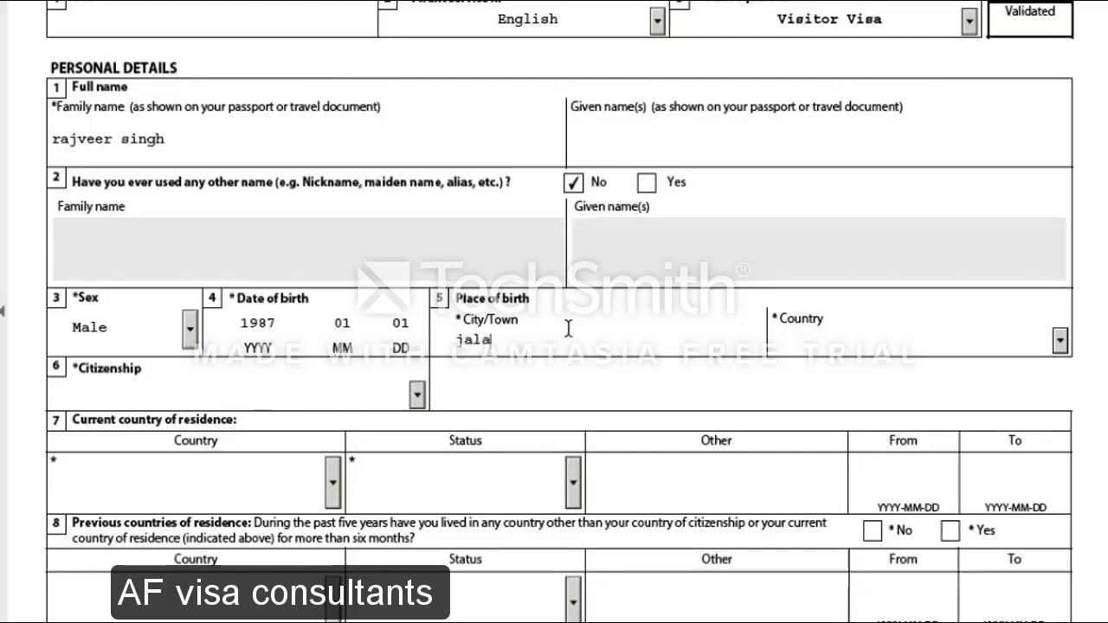
text(ndhar)
Set both country of birth and citizenship to India
click(1059, 341)
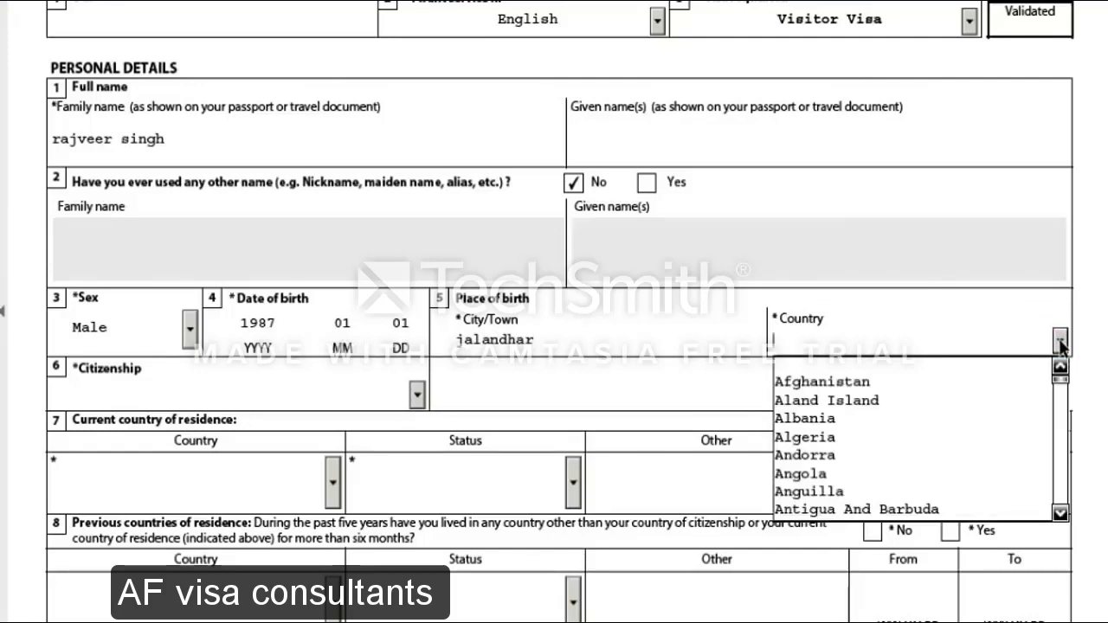
text(in)
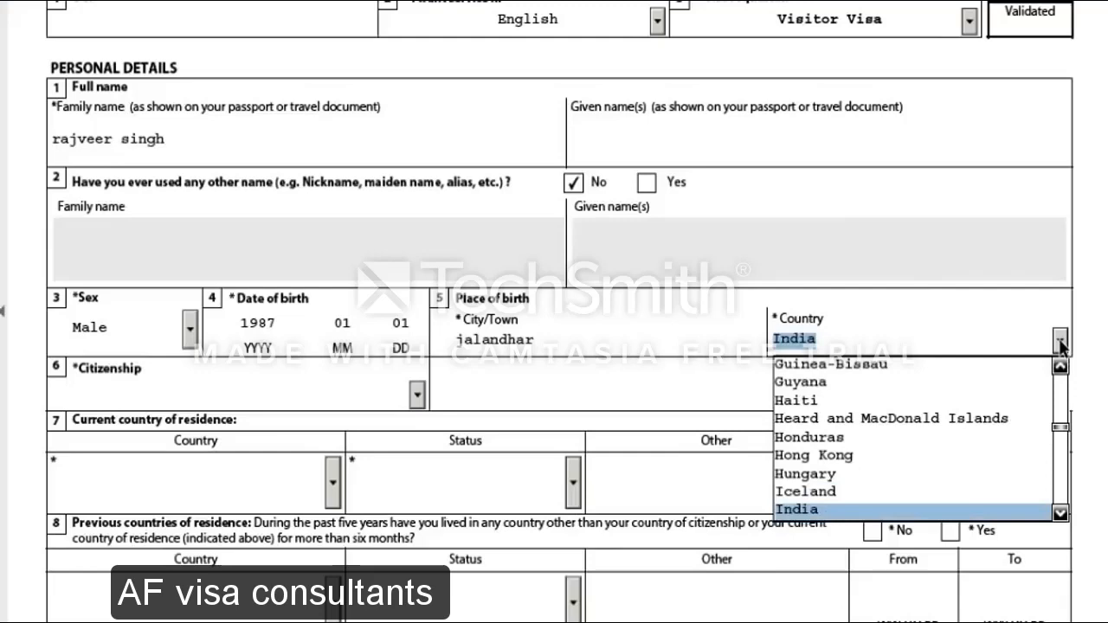
key(Return)
scroll(314, 462, down, 3)
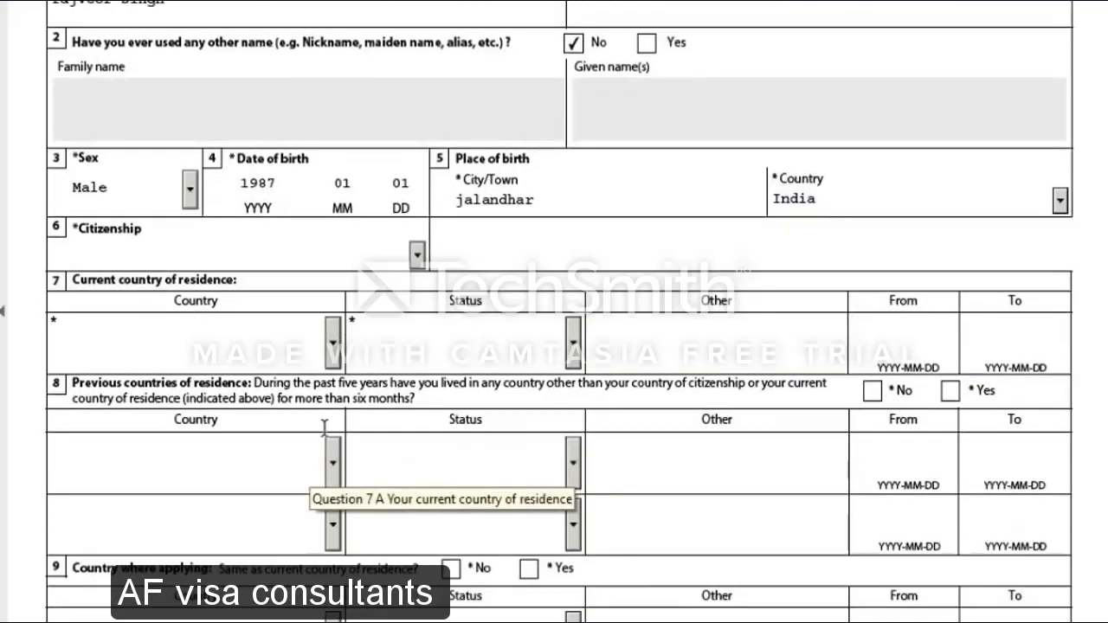
click(417, 255)
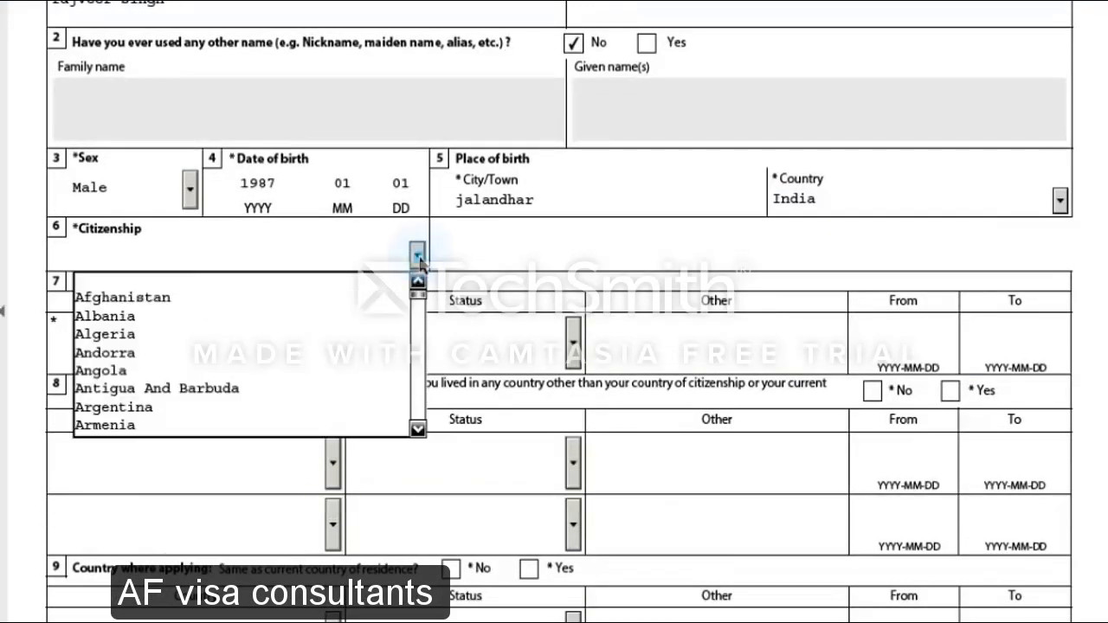
text(india)
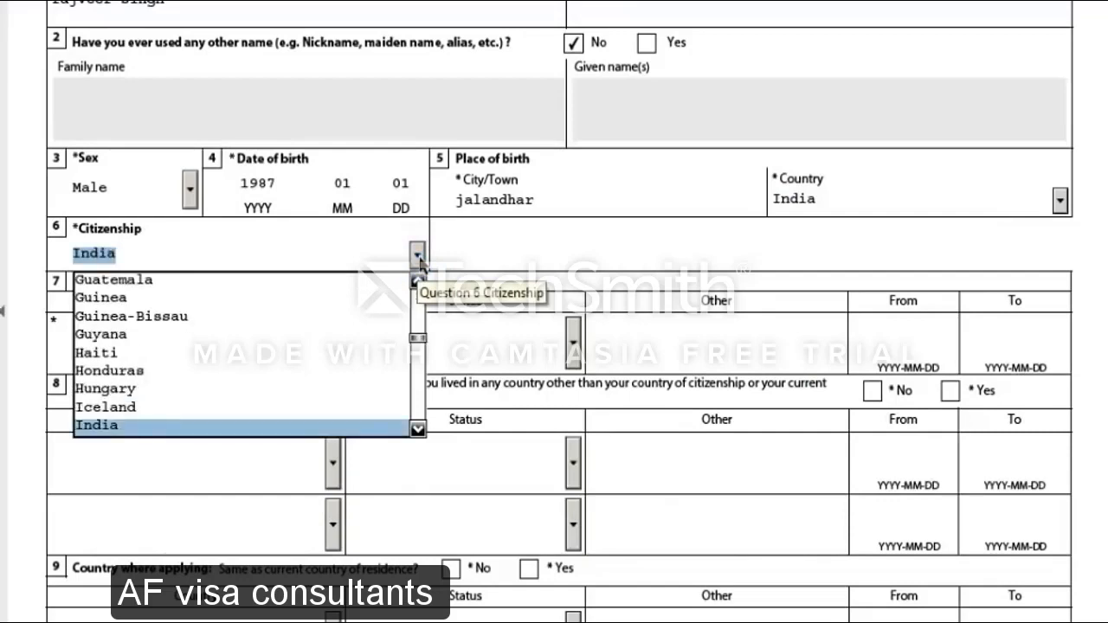
key(Return)
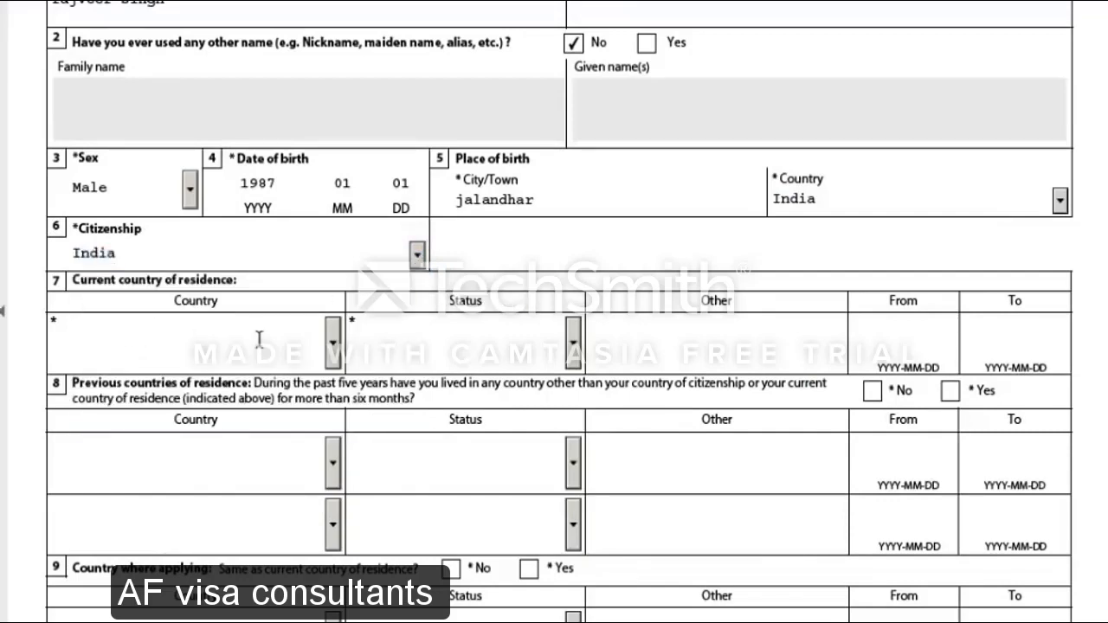
Set current residence country to India with status Citizen
click(334, 343)
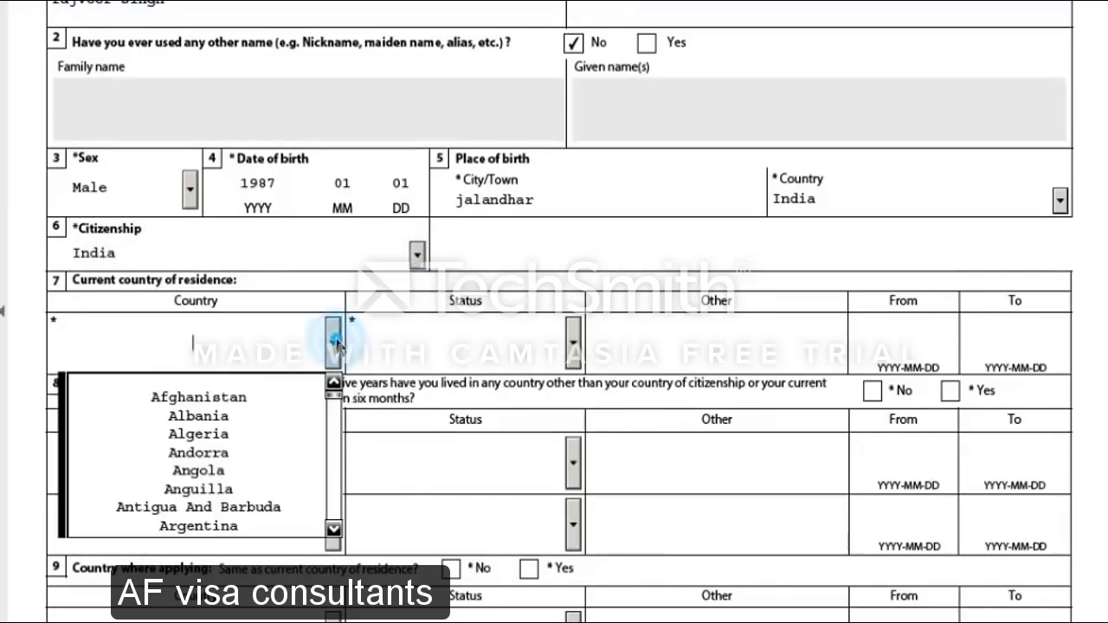
text(in)
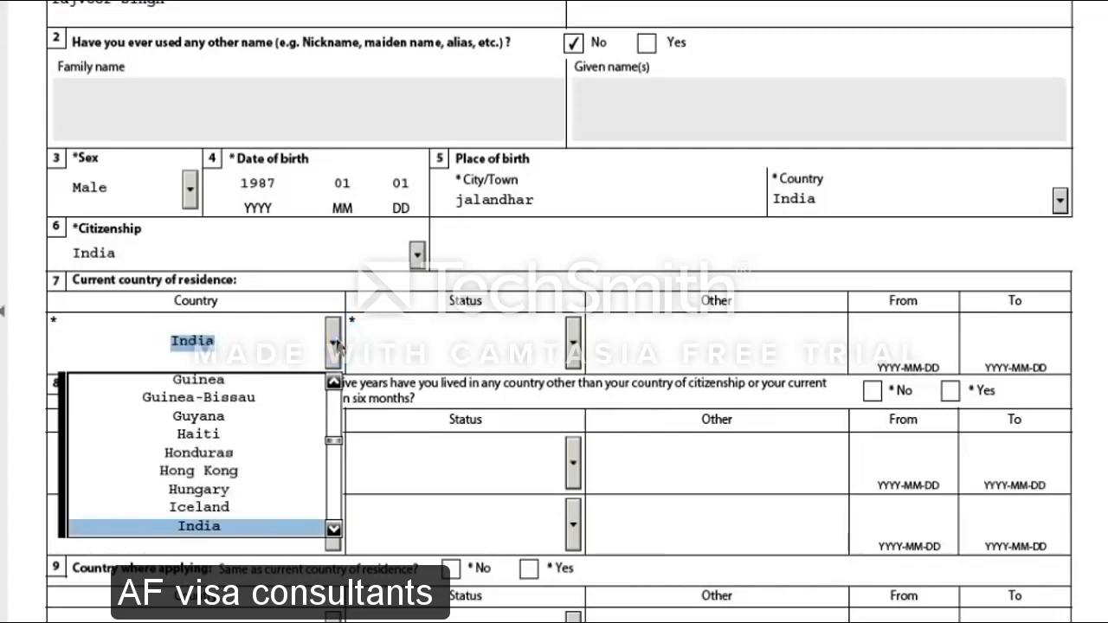
click(335, 343)
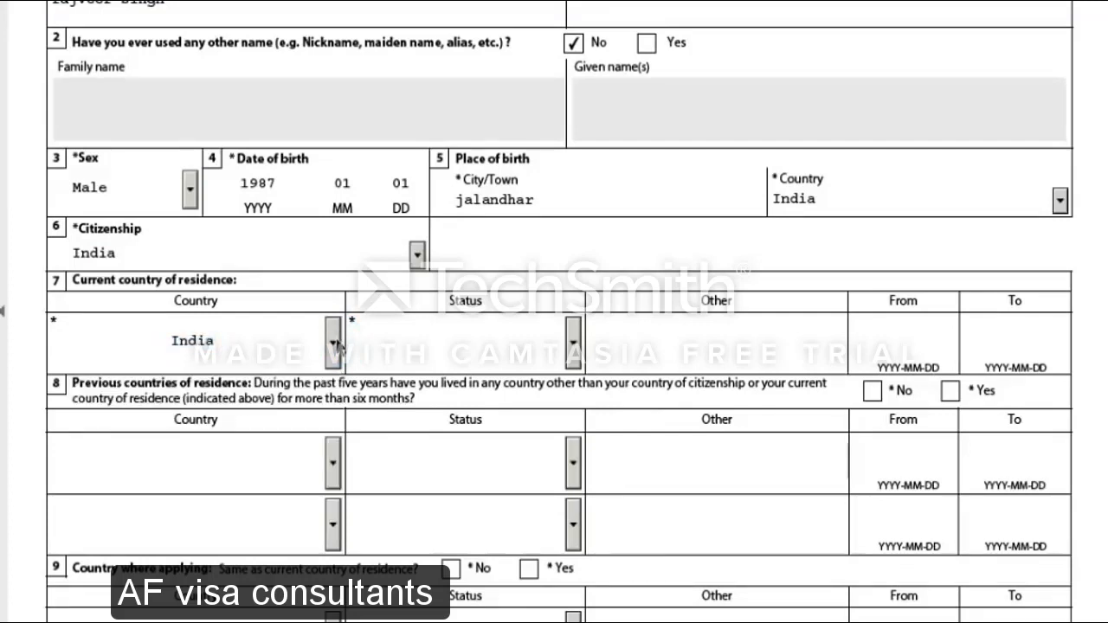
click(573, 346)
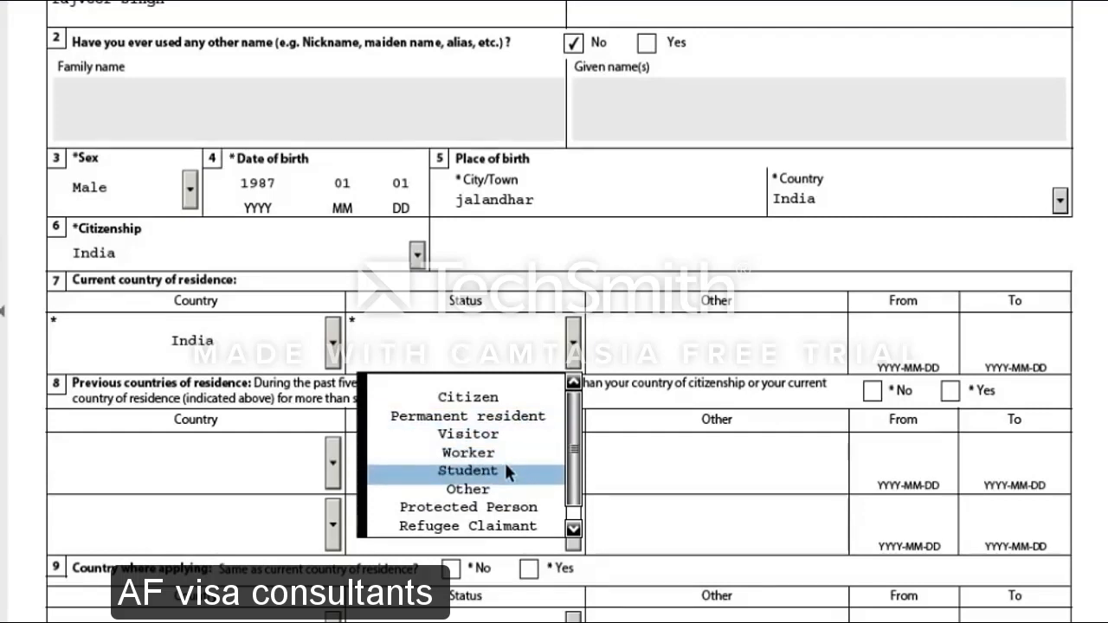
click(490, 399)
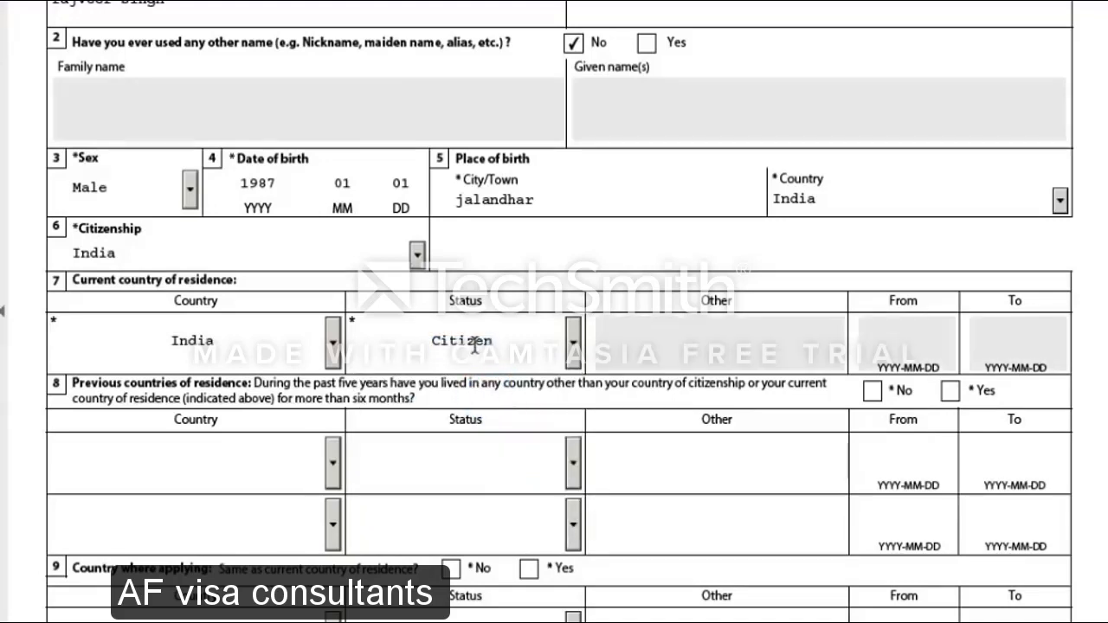
scroll(642, 417, down, 3)
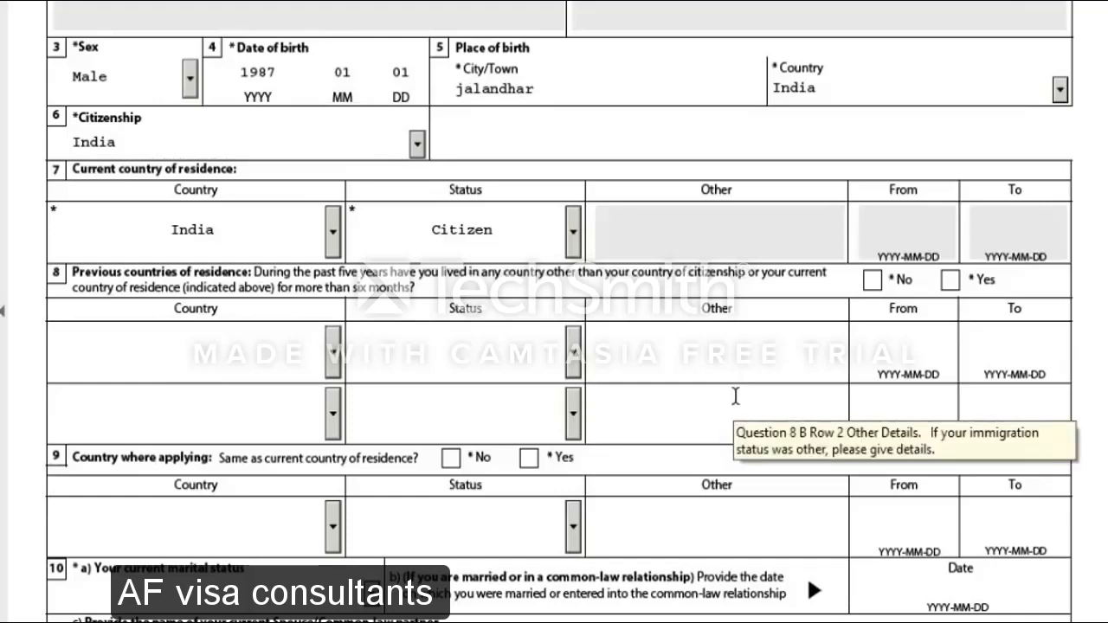
Answer No to previous countries of residence and Yes to applying from the residence country
click(872, 280)
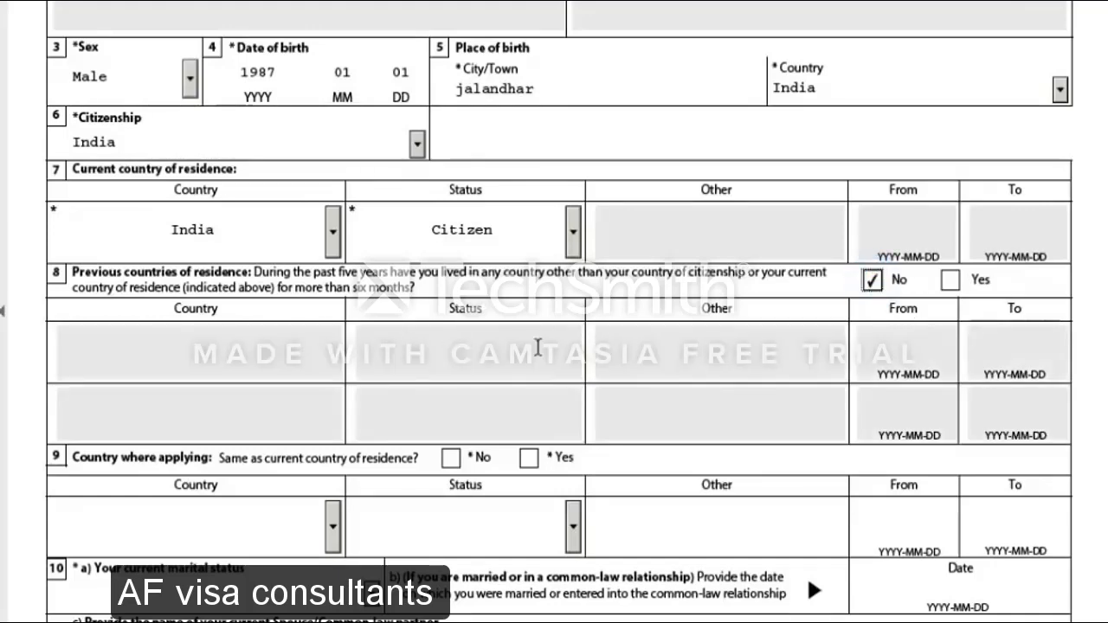
scroll(803, 337, down, 3)
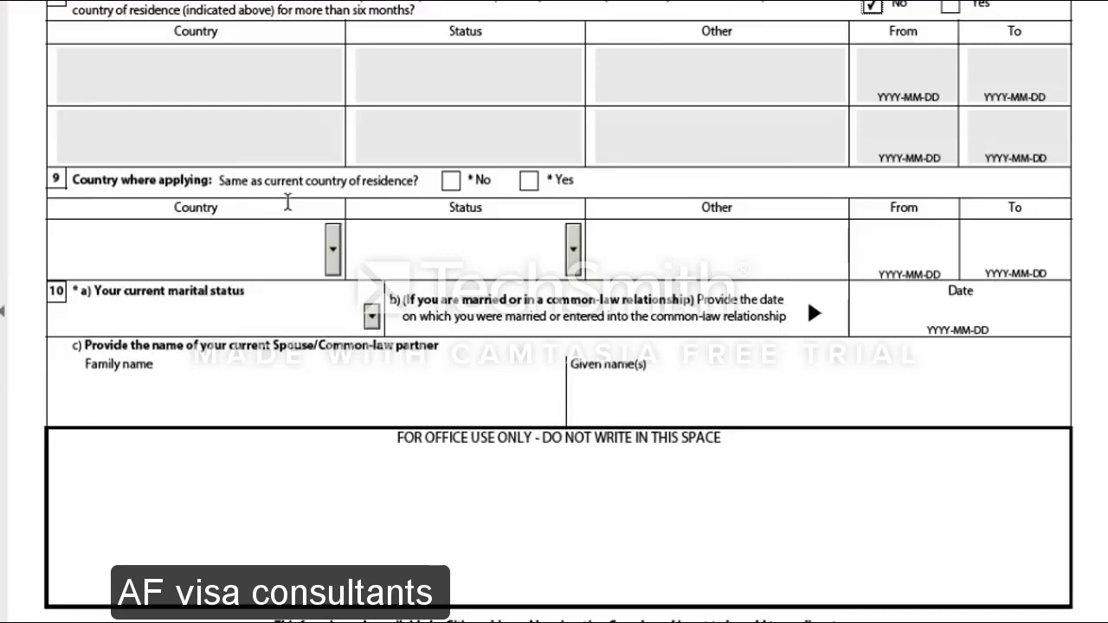
scroll(287, 202, up, 1)
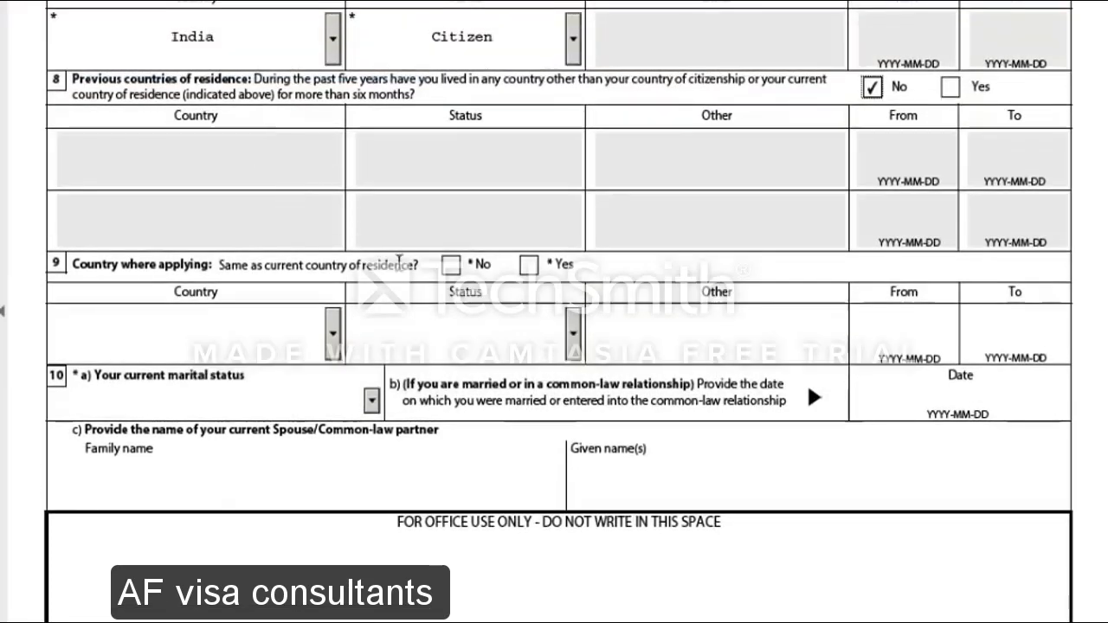
scroll(402, 267, down, 2)
scroll(401, 267, down, 1)
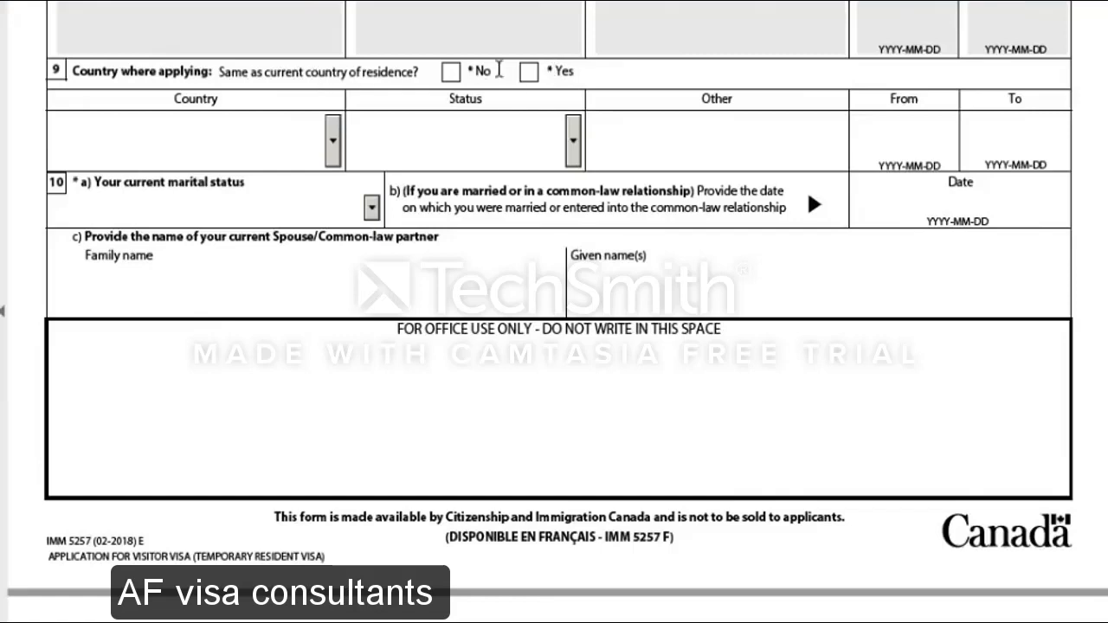
click(529, 73)
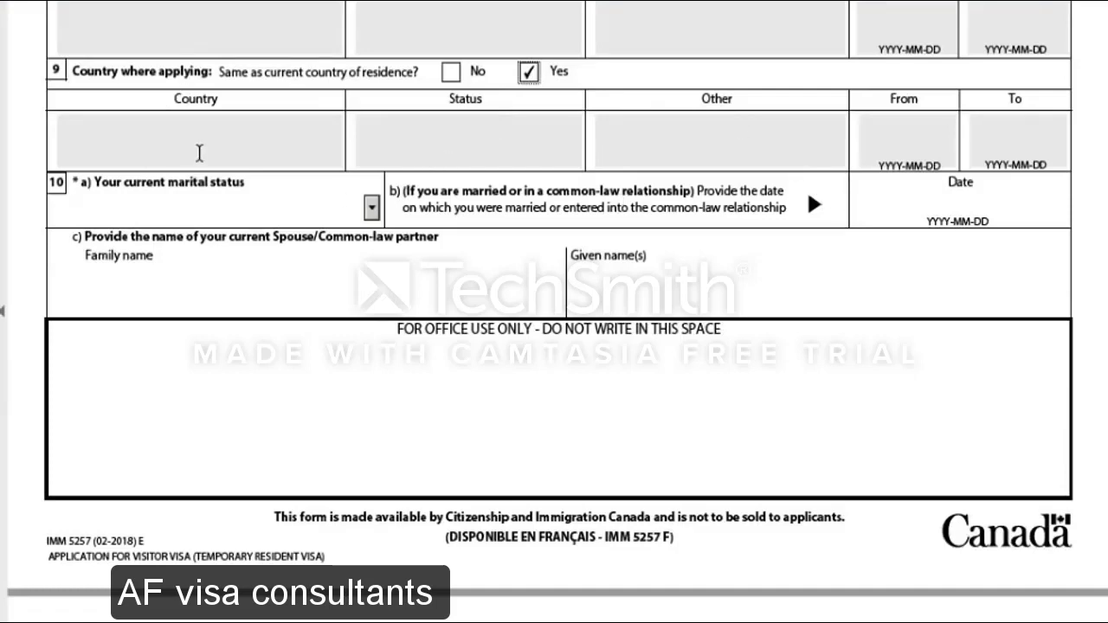
scroll(199, 153, down, 1)
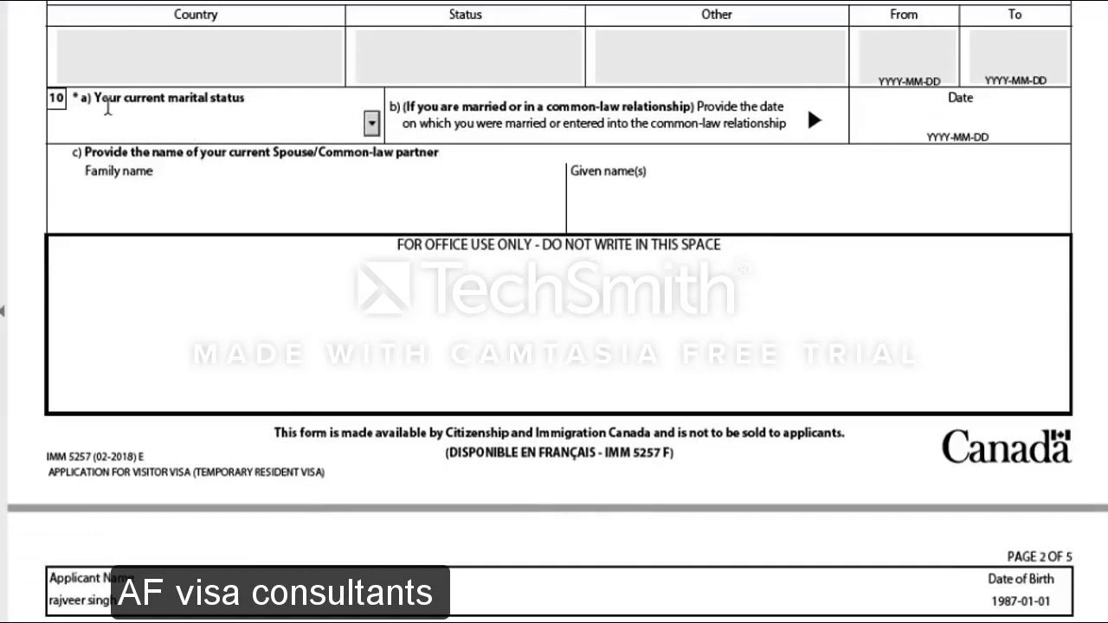
Choose Single as the current marital status in section 10
click(372, 126)
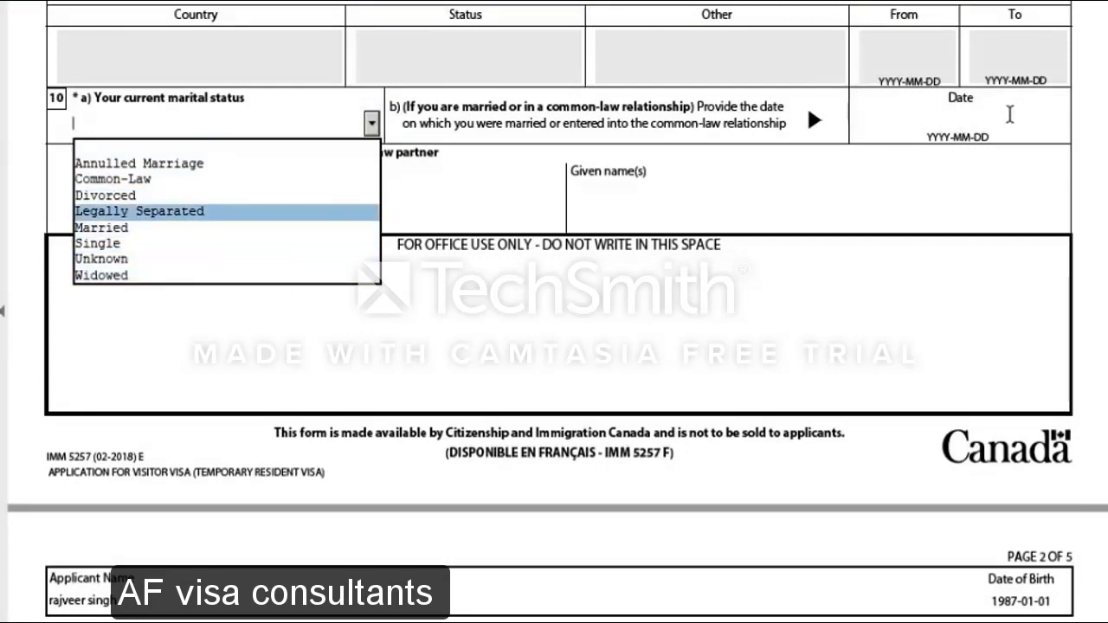
click(152, 244)
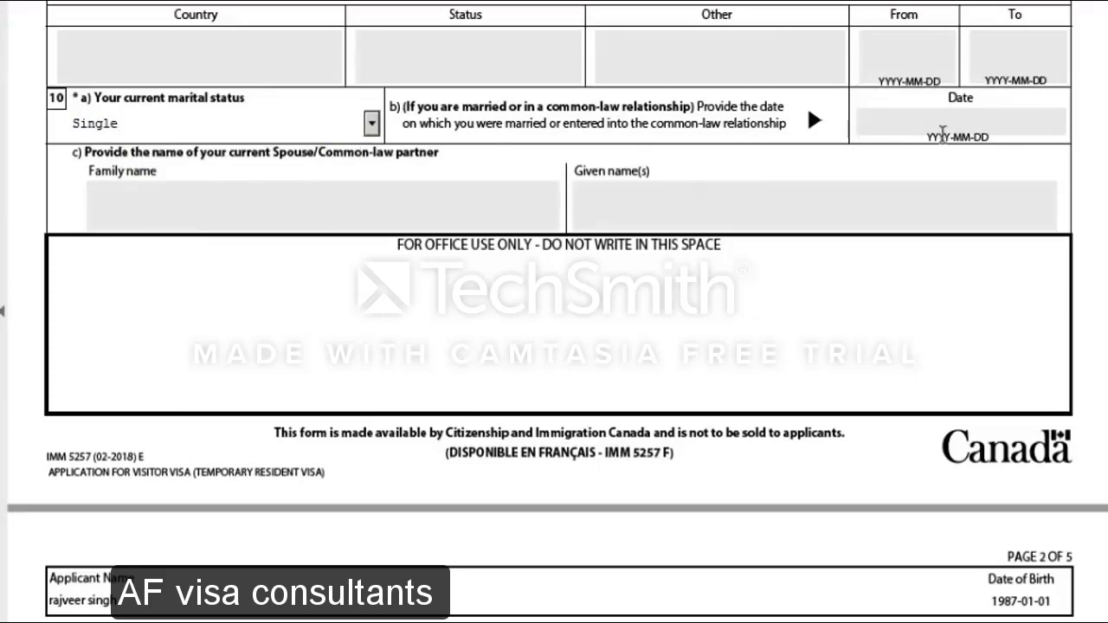
scroll(306, 259, down, 10)
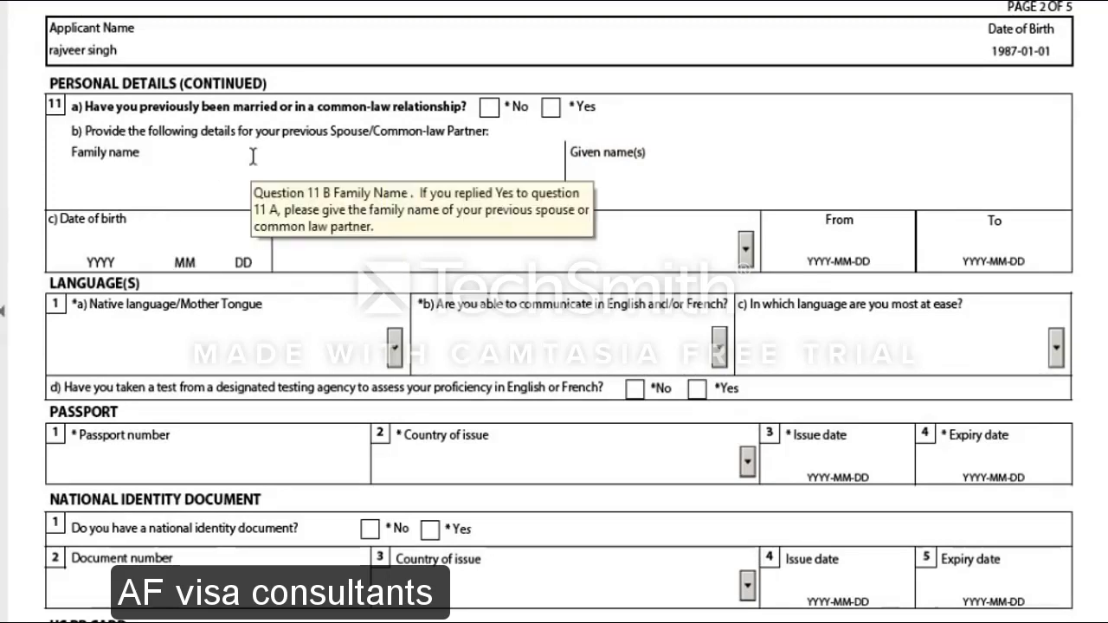
Answer No to having been previously married or in a common-law partnership
click(490, 106)
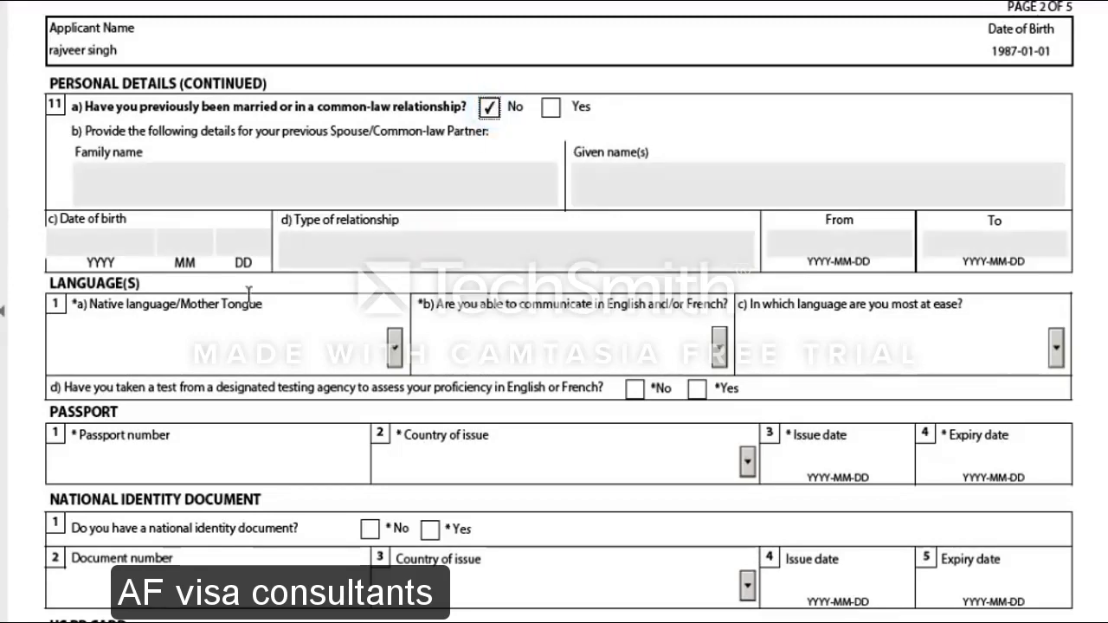
scroll(245, 299, down, 3)
scroll(245, 300, down, 4)
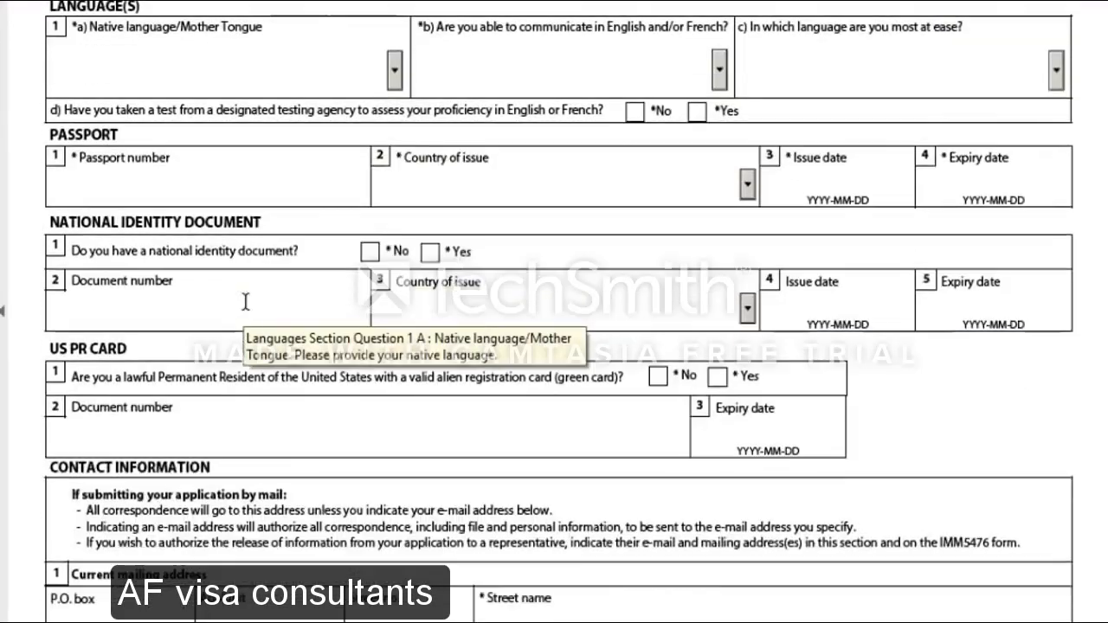
click(242, 302)
scroll(242, 304, up, 1)
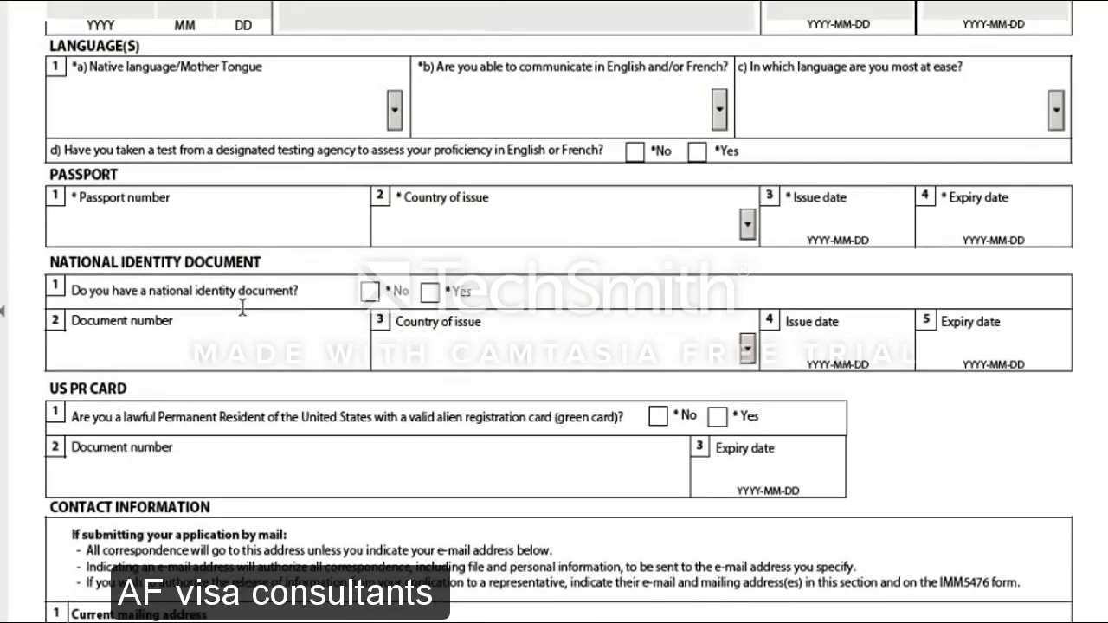
Set the native language to Punjabi
click(394, 111)
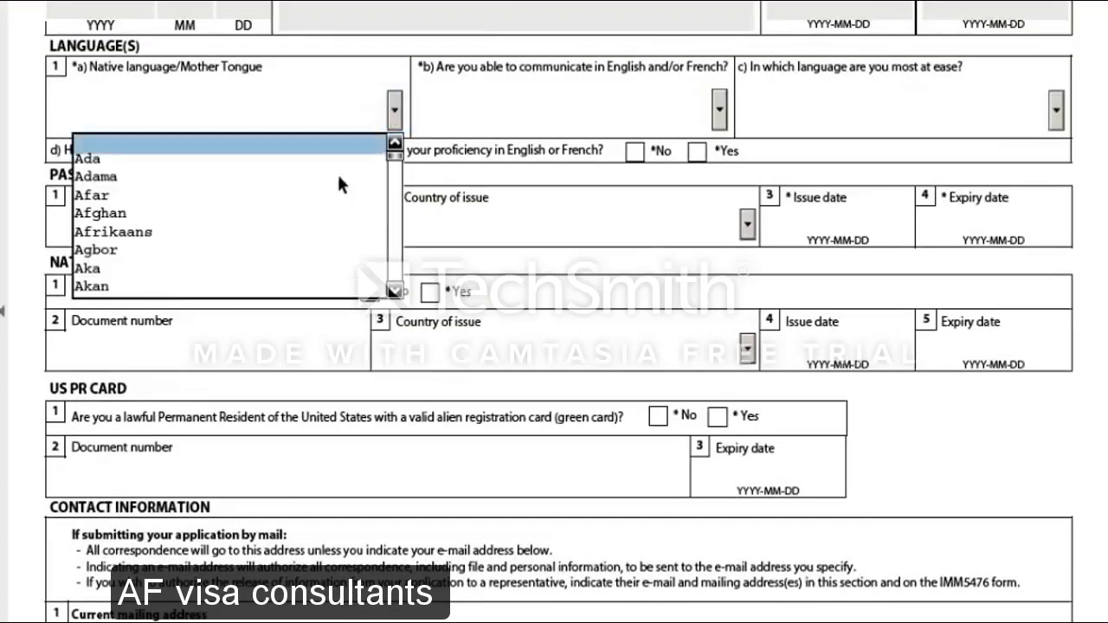
scroll(306, 217, down, 5)
scroll(306, 217, up, 5)
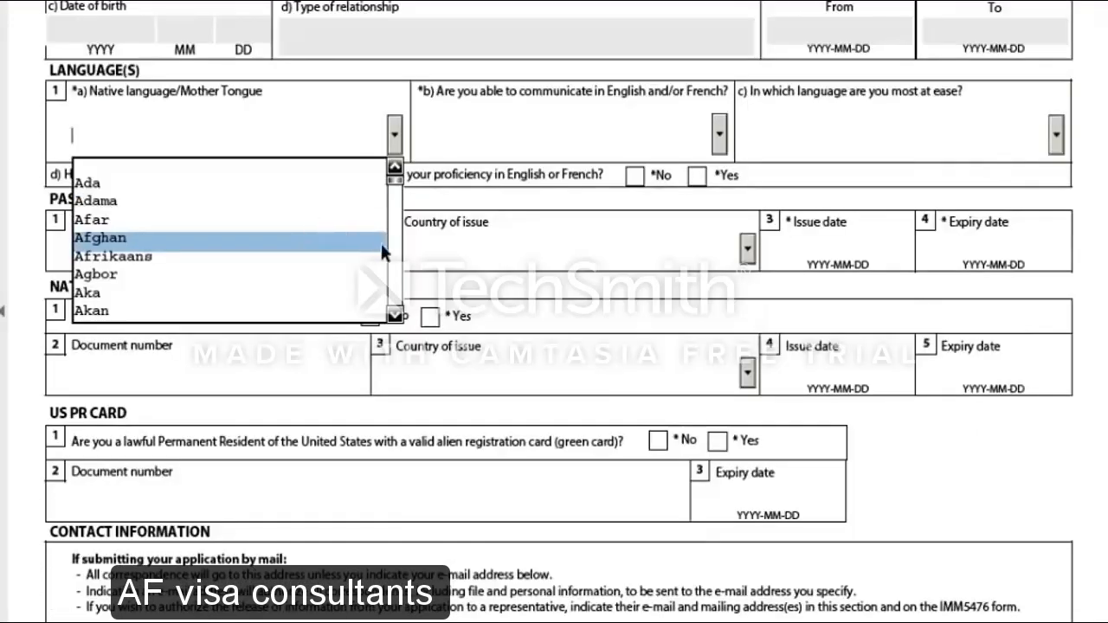
click(394, 317)
click(395, 317)
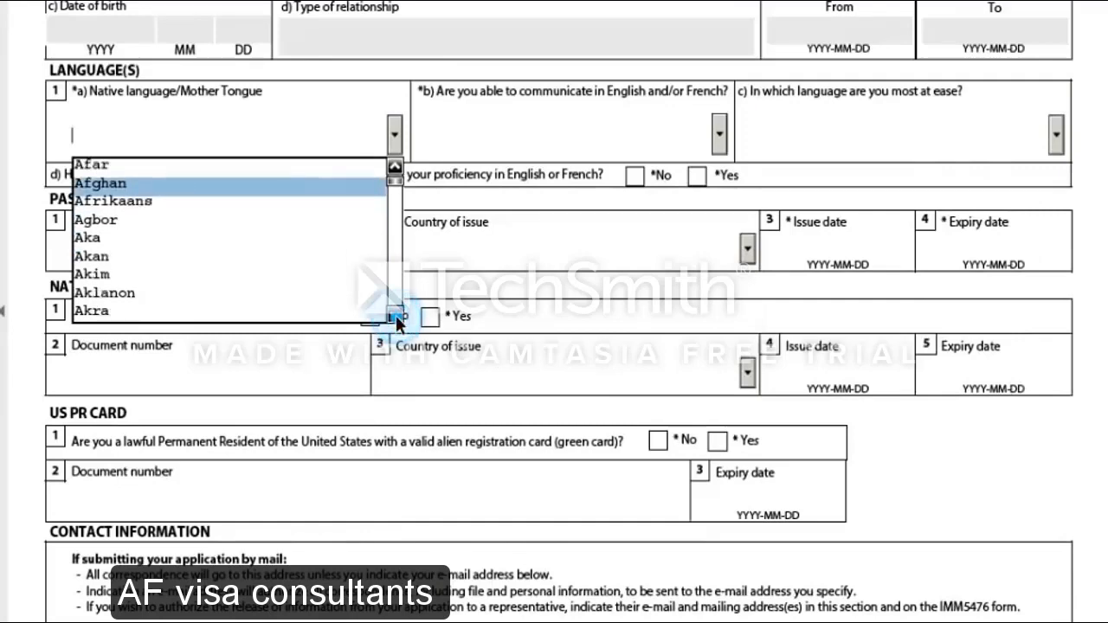
text(p)
key(Down)
key(Down)
key(Down)
key(Down)
key(Down)
key(Down)
key(Down)
key(Down)
key(Down)
key(Down)
key(Down)
key(Down)
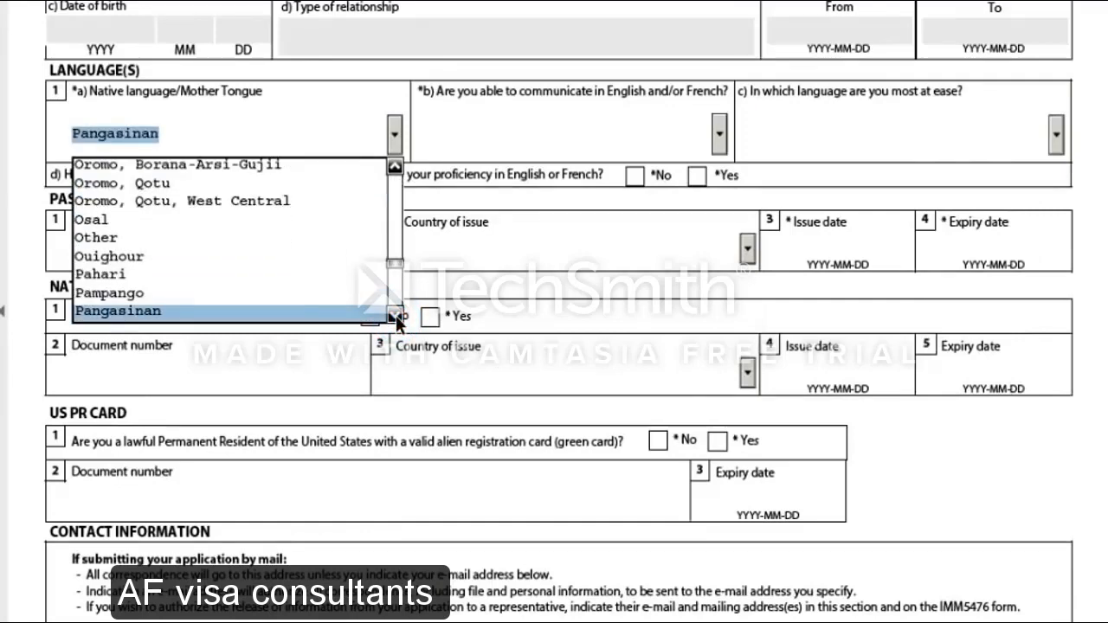
key(Down)
key(Down)
key(Down)
key(Down)
key(Down)
key(Down)
key(Down)
key(Down)
key(Down)
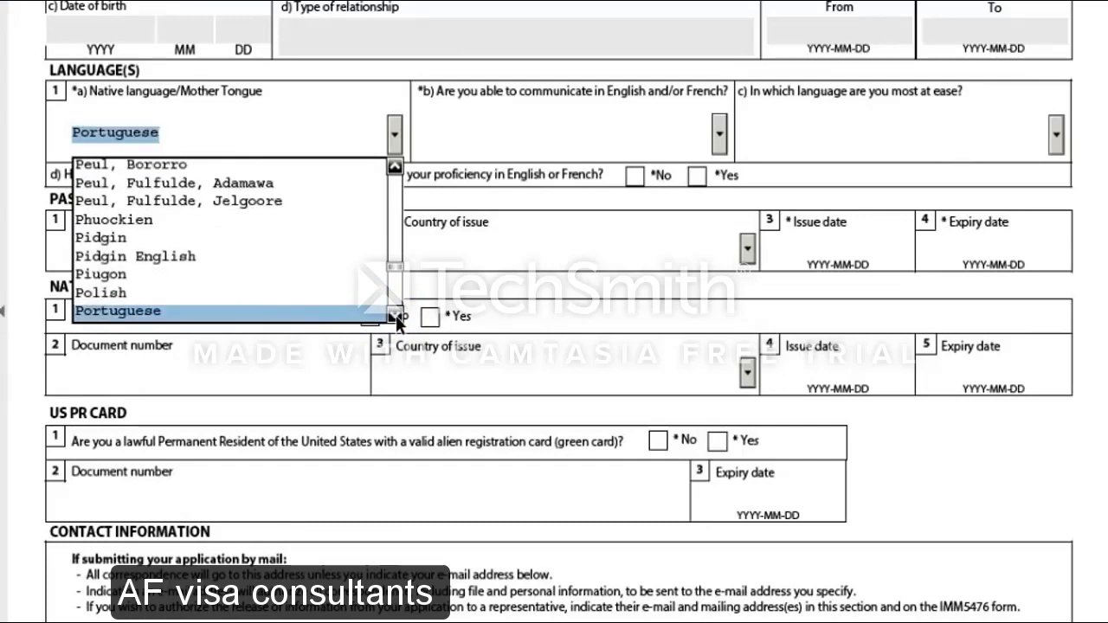
key(Down)
key(Return)
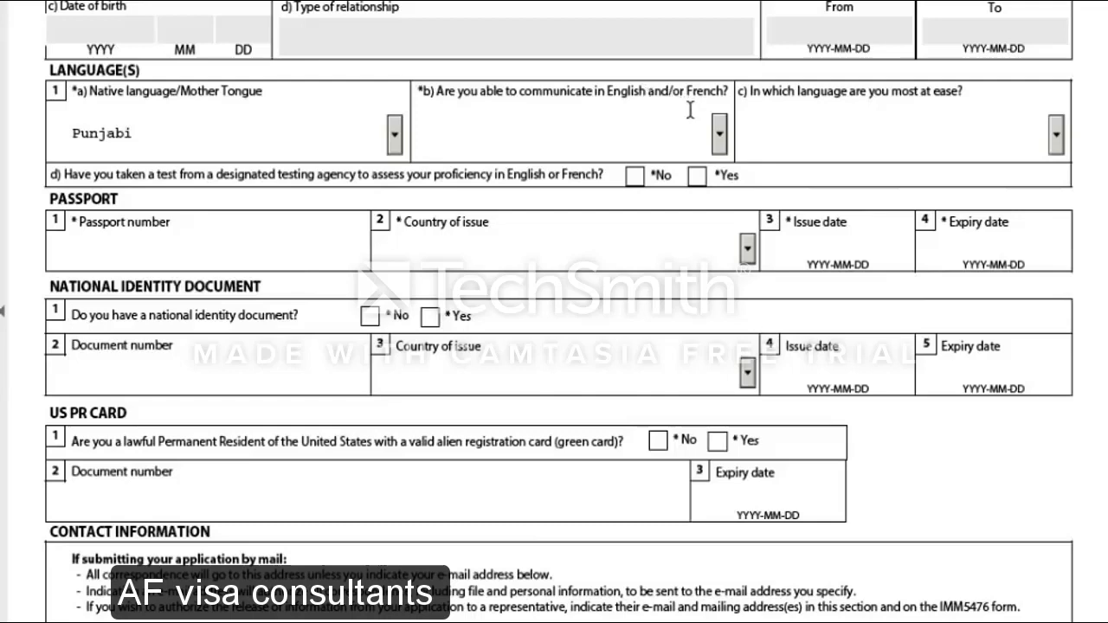
click(719, 134)
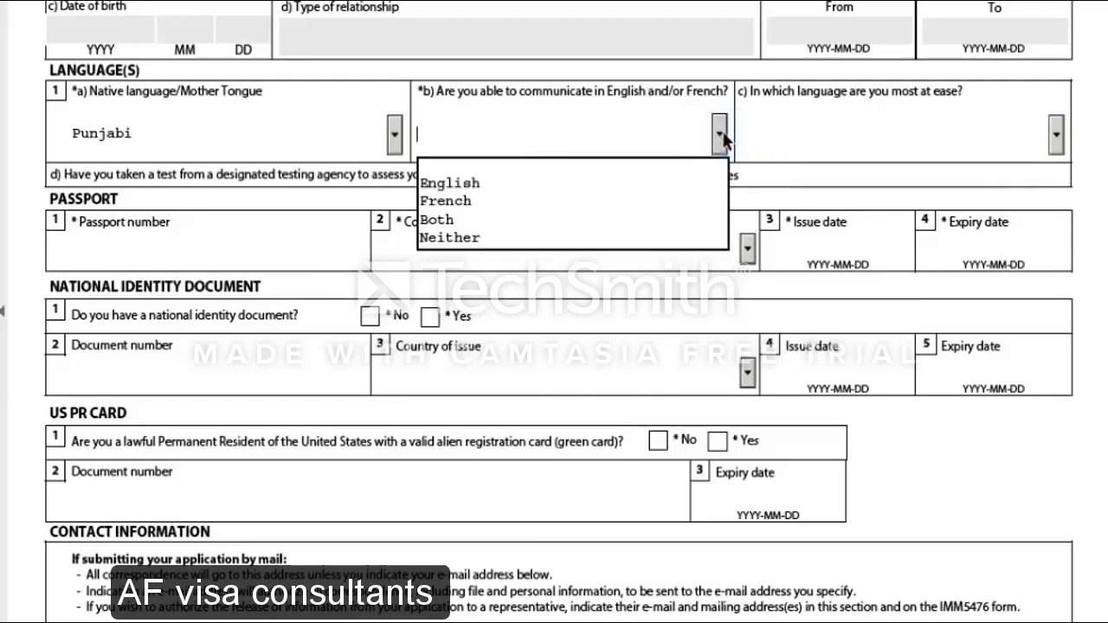
Pick English for communication ability, enter the passport number, and set issuing country IND (India)
click(658, 185)
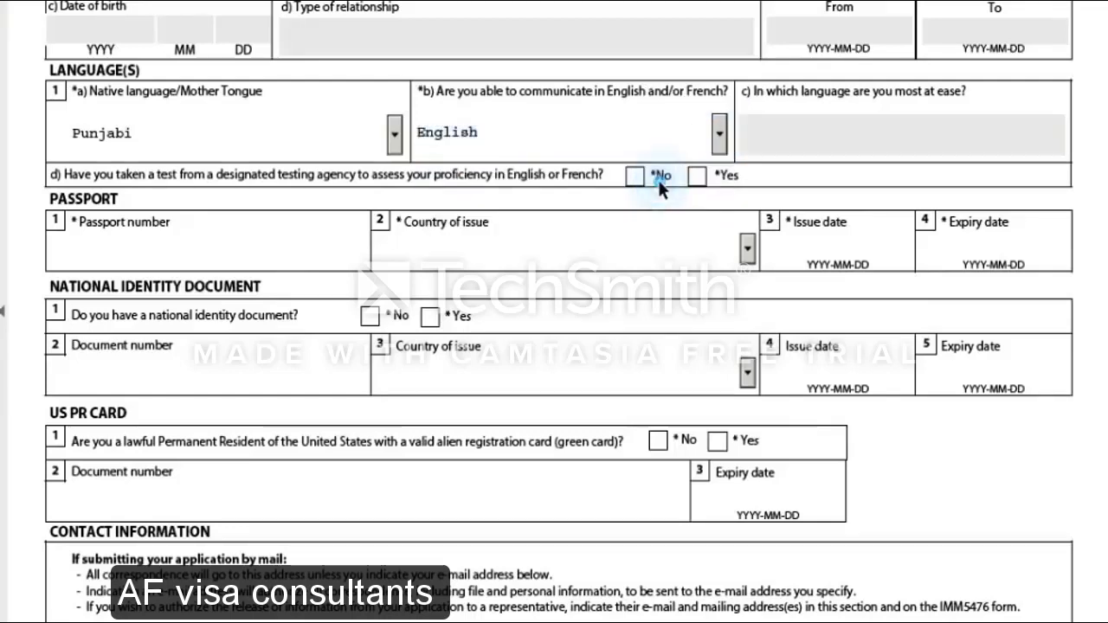
click(207, 249)
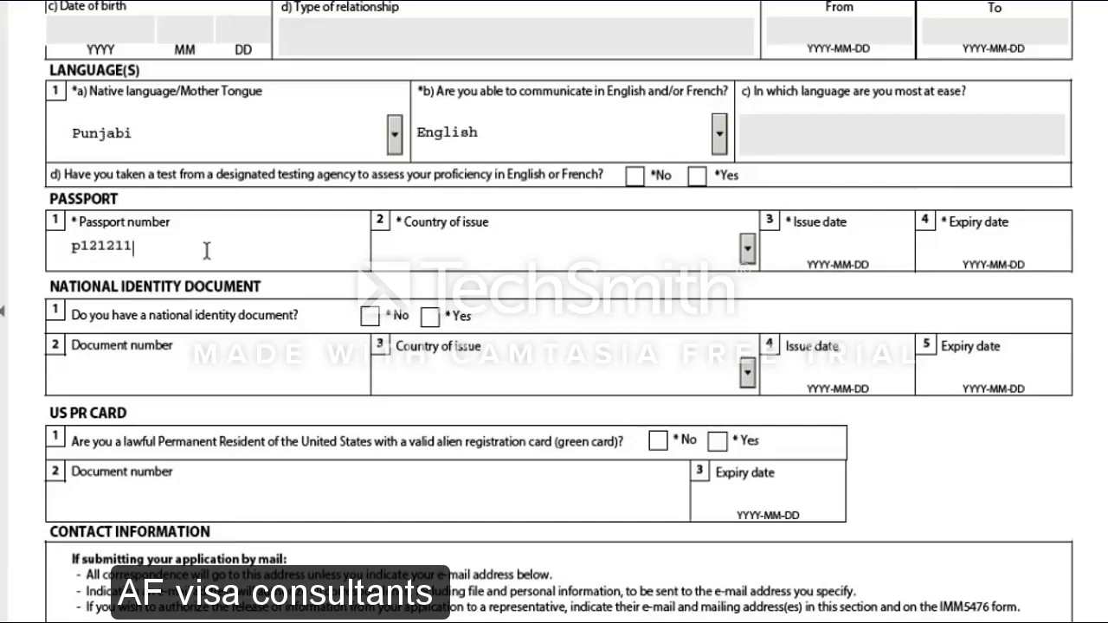
click(527, 255)
key(i)
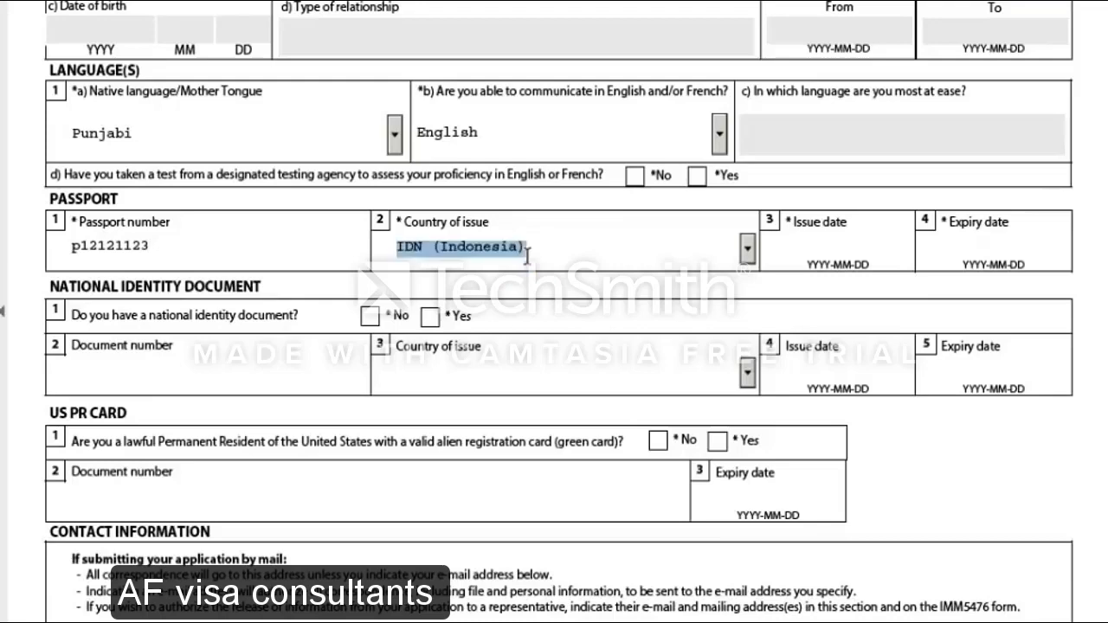
key(n)
key(Return)
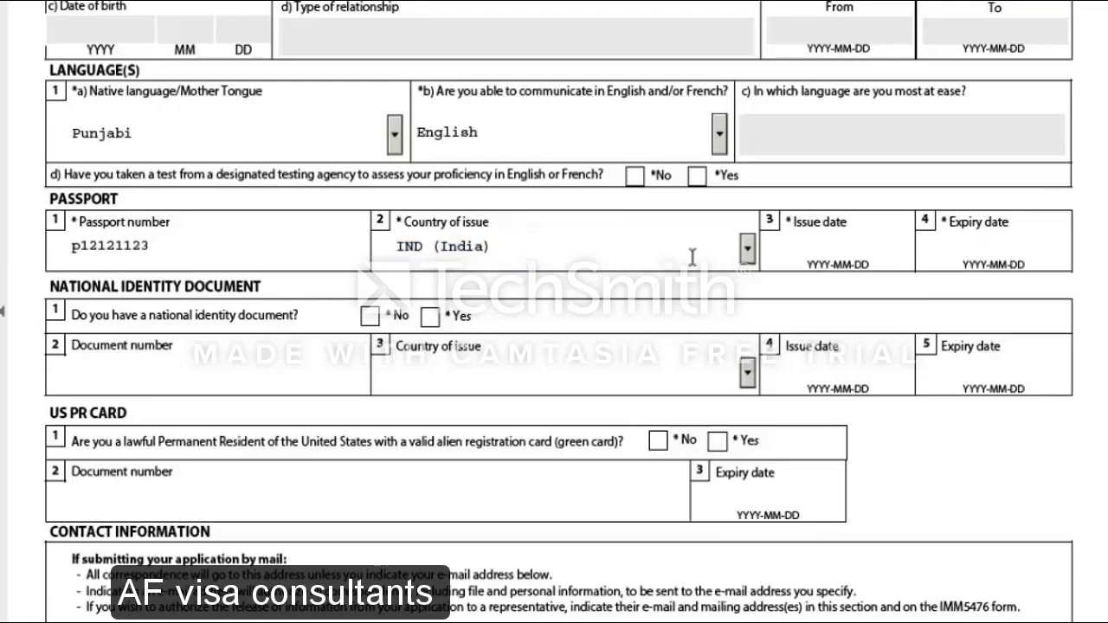
Enter passport issue date 2017-07-06 and expiry date 2017-07-05
click(837, 251)
text(2)
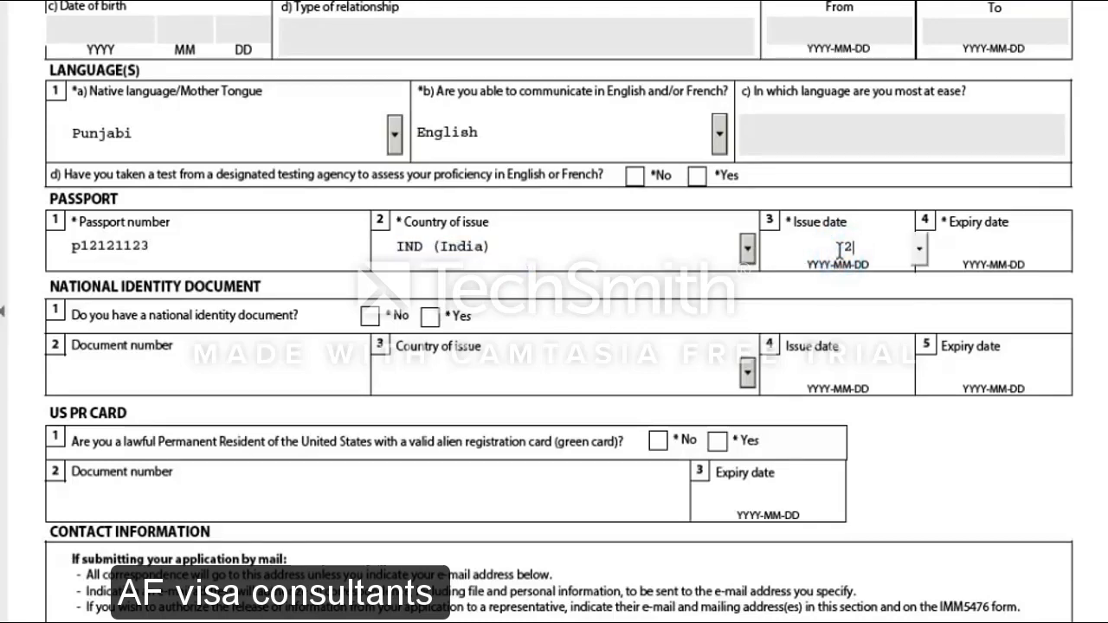
text(017)
text(07)
key(BackSpace)
key(BackSpace)
key(BackSpace)
text(7-07)
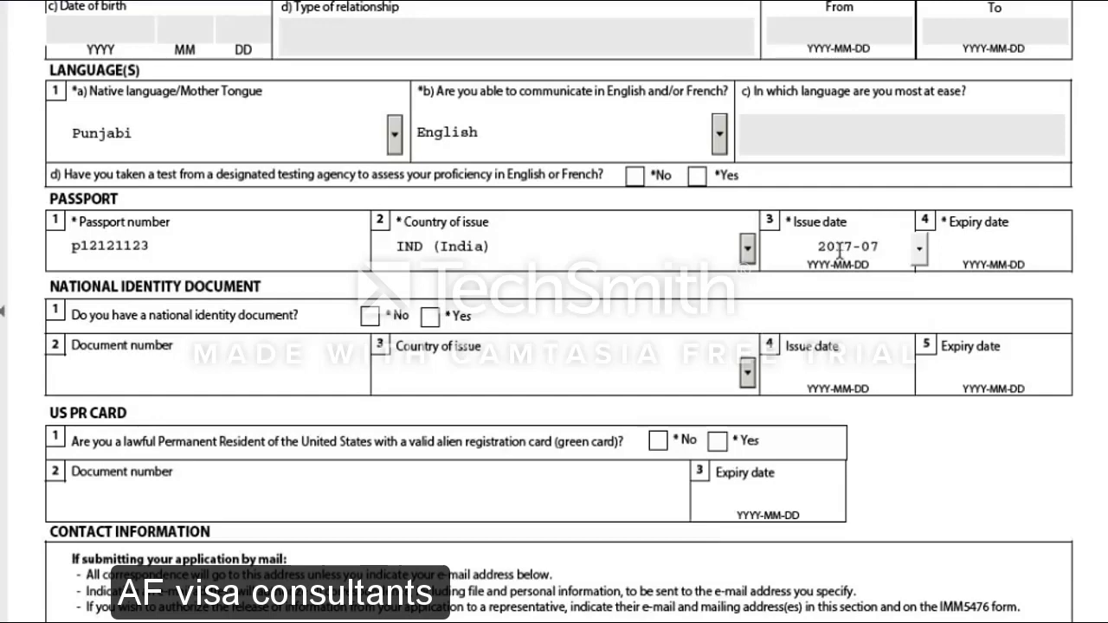
text(-06)
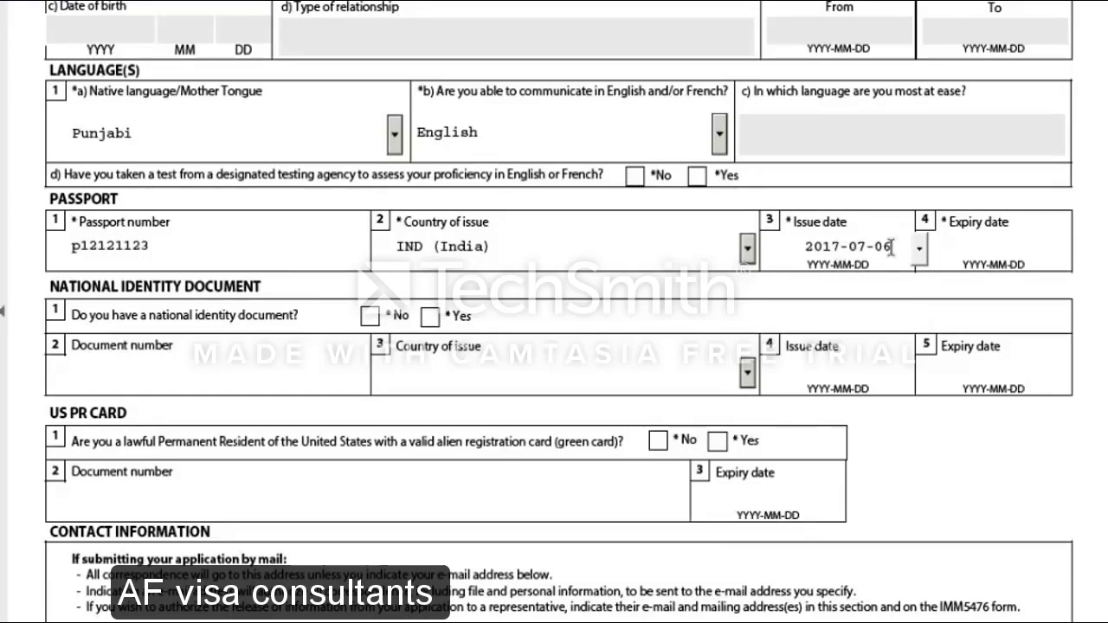
click(1000, 240)
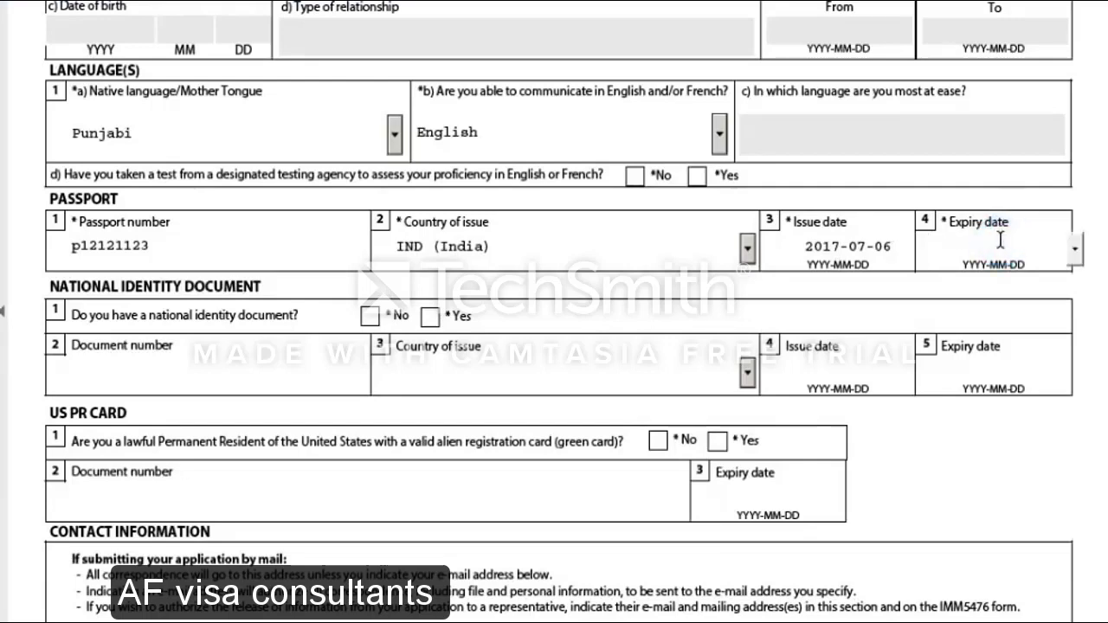
text(2017)
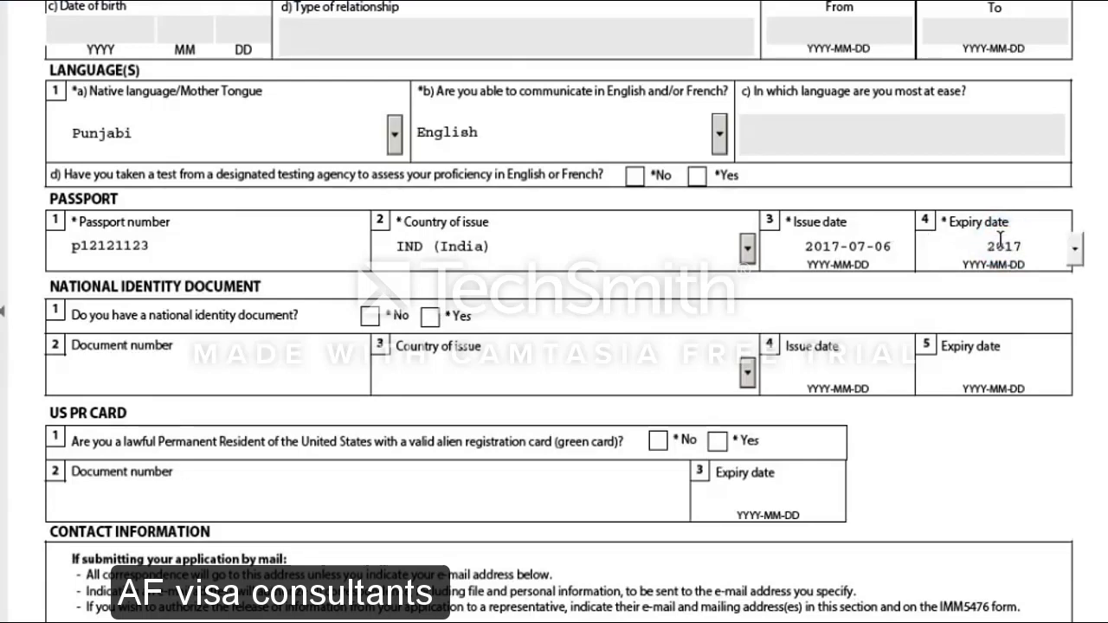
text(-)
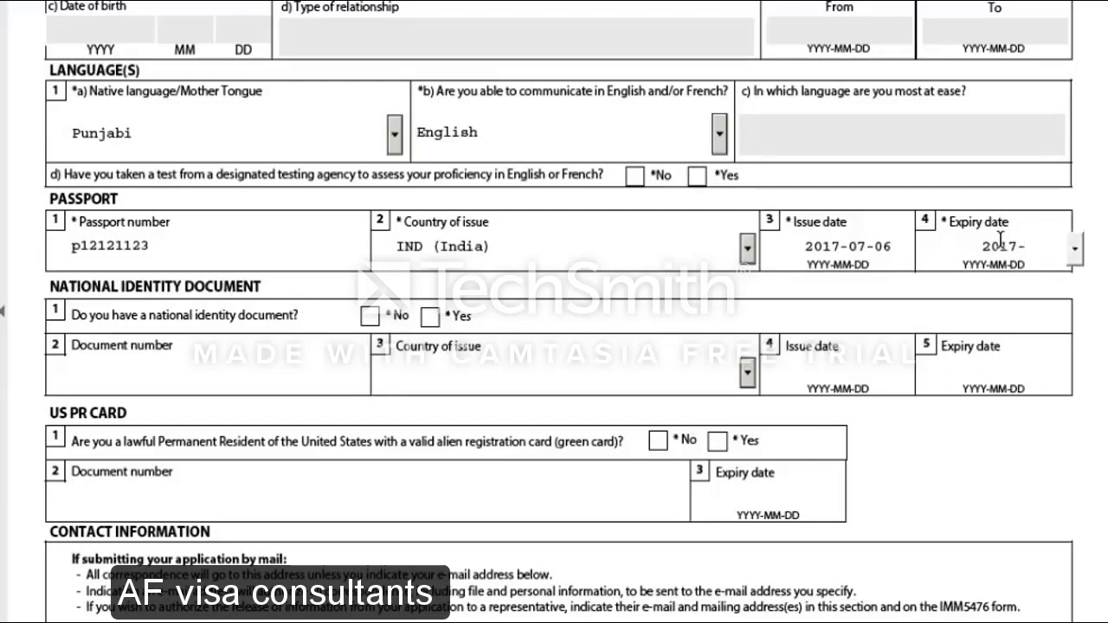
text(07)
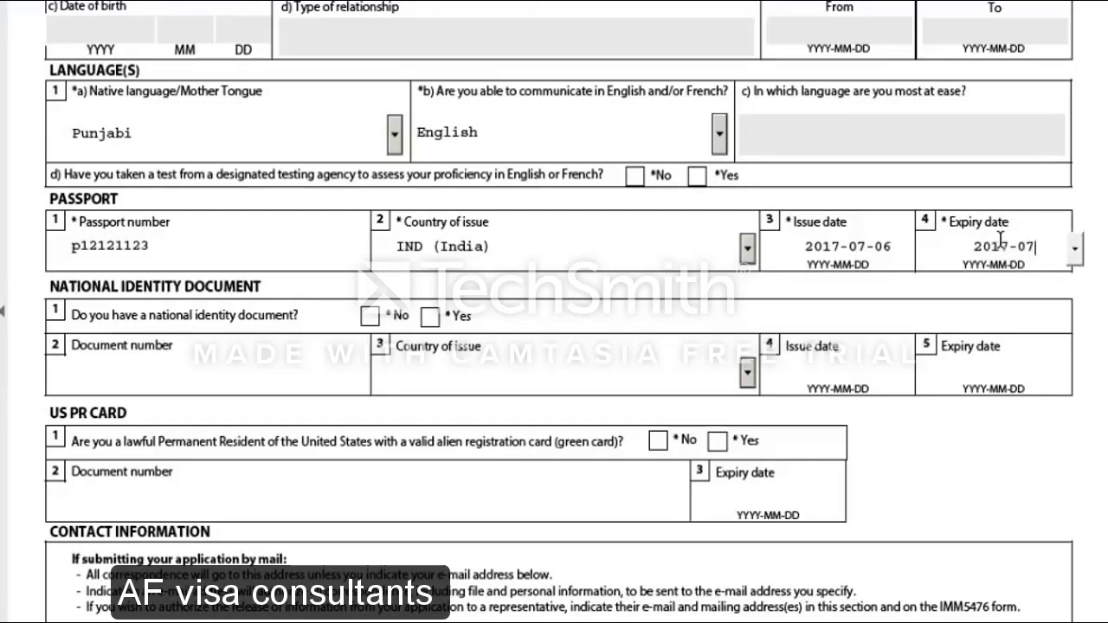
text(-05)
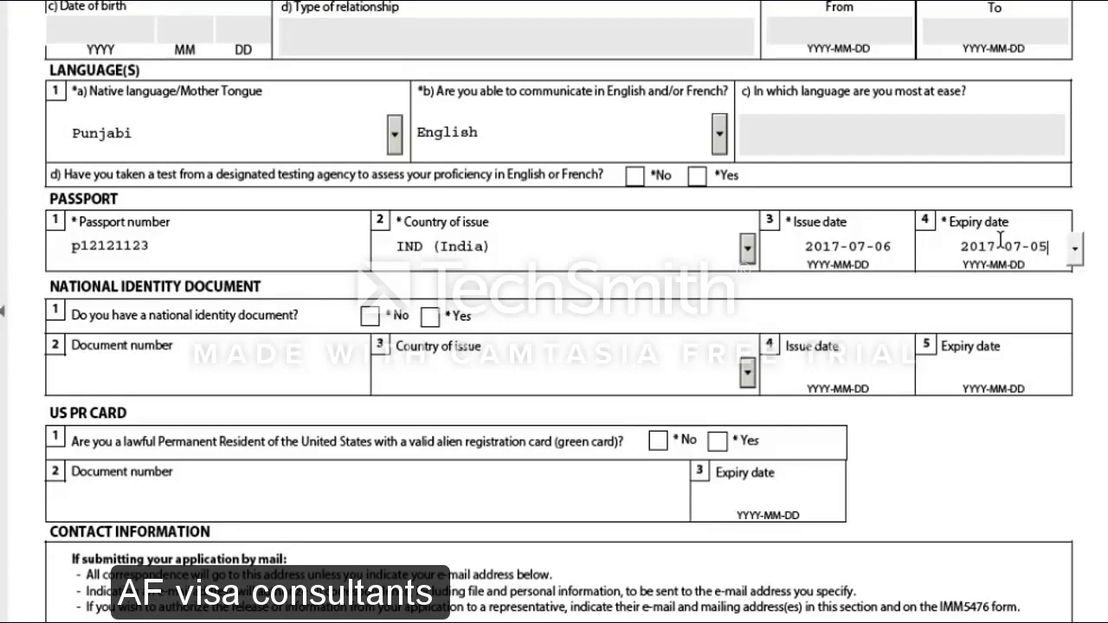
scroll(361, 397, down, 2)
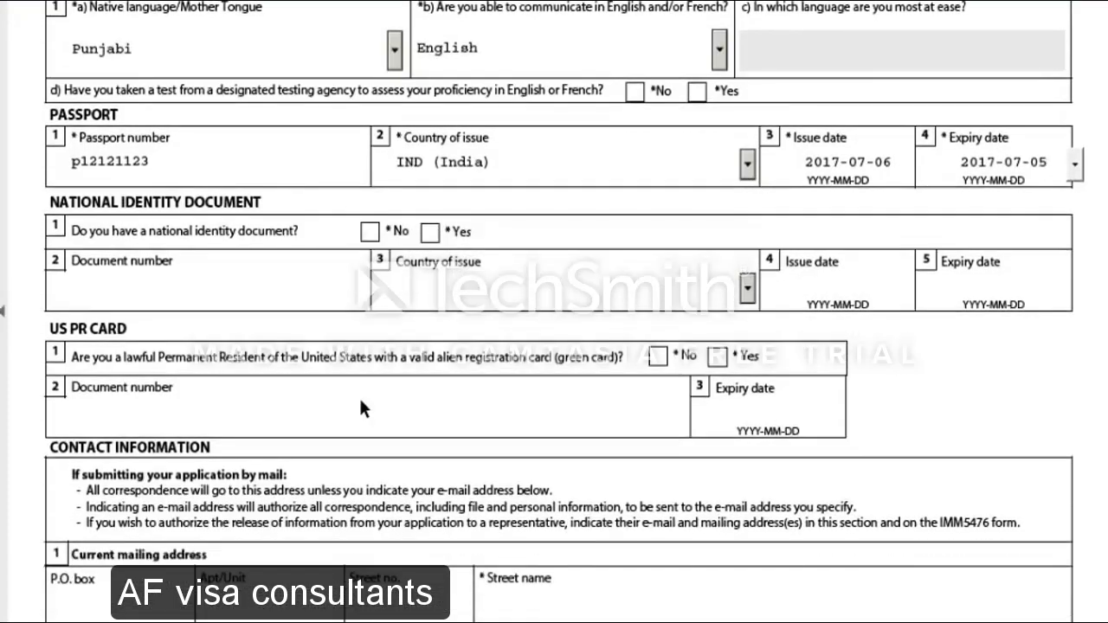
Answer No to national identity document, dismiss the expiry error, and drop the passport number's last digit
scroll(196, 229, down, 2)
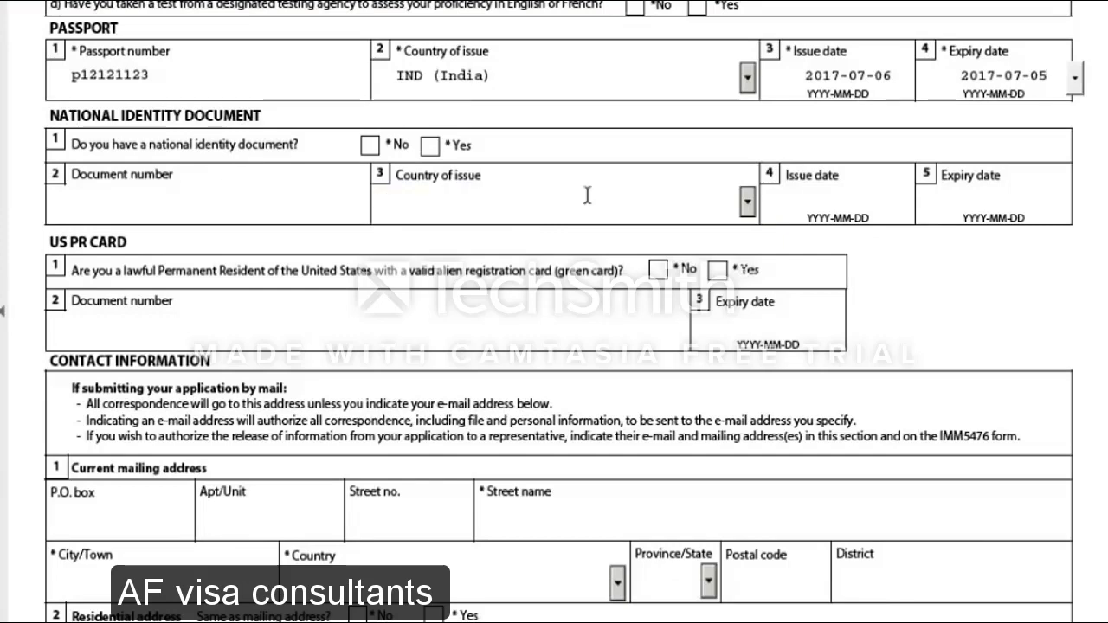
click(368, 149)
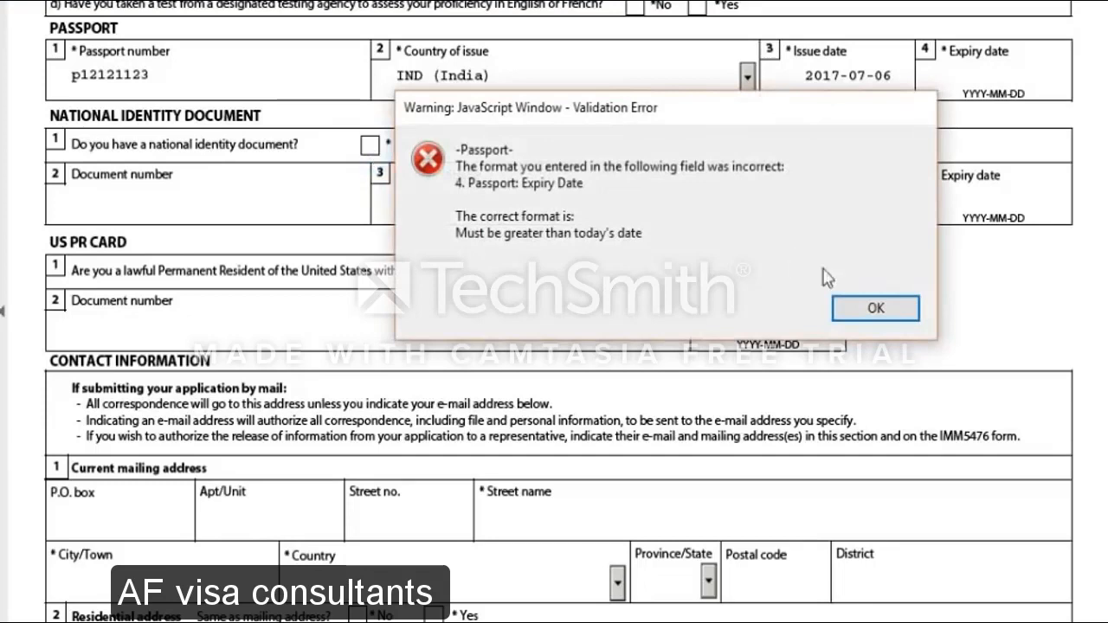
click(870, 309)
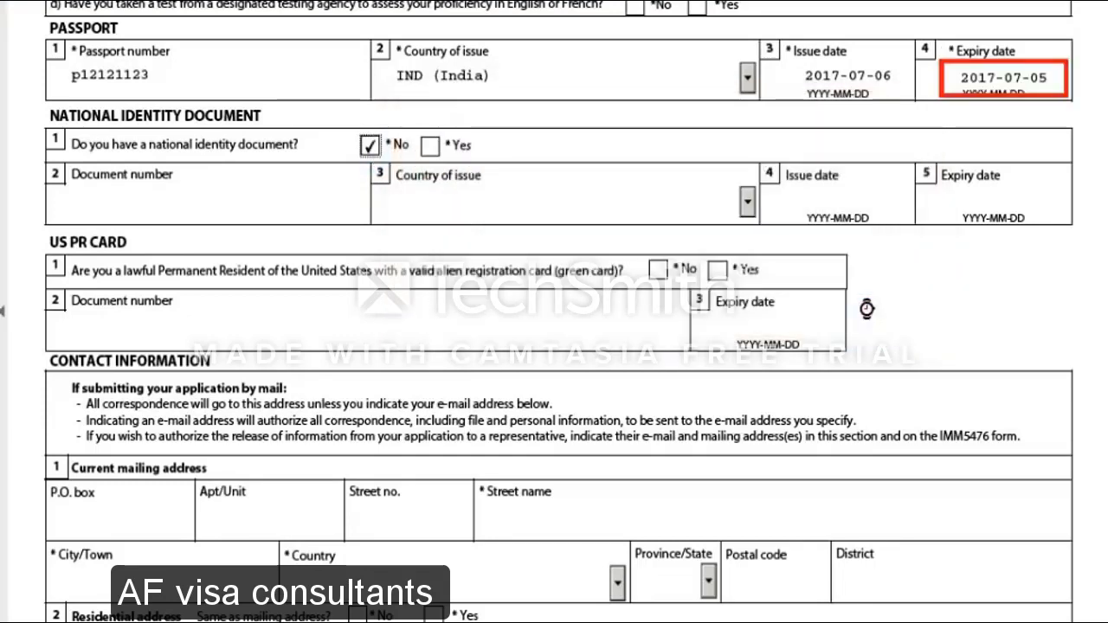
click(169, 74)
key(BackSpace)
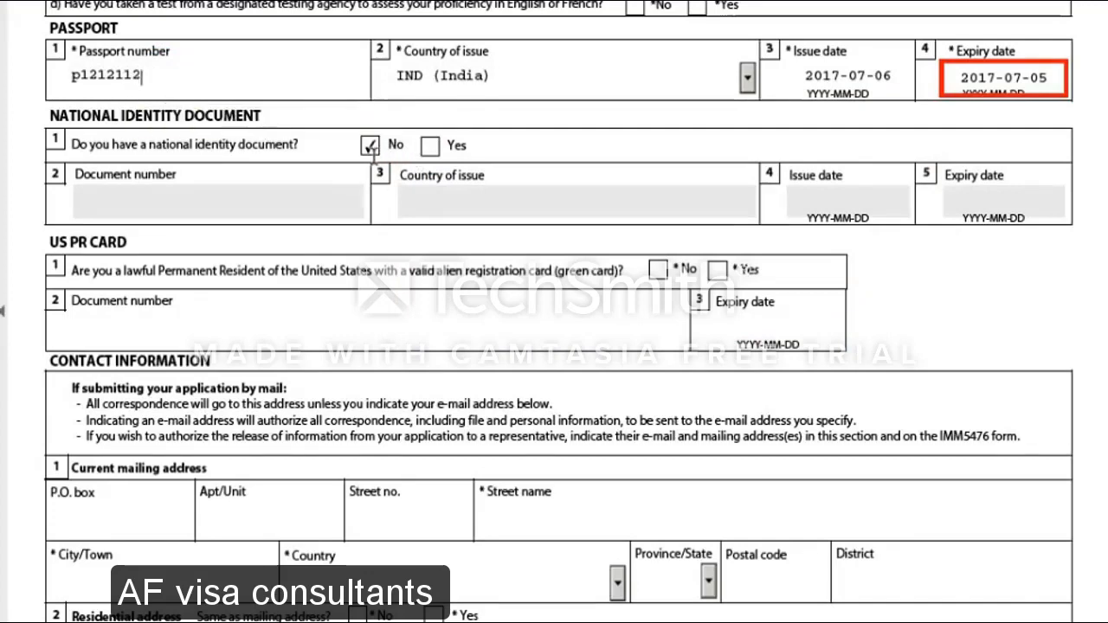
Keep the national identity answer at No and answer No to holding a US PR card
scroll(350, 223, down, 1)
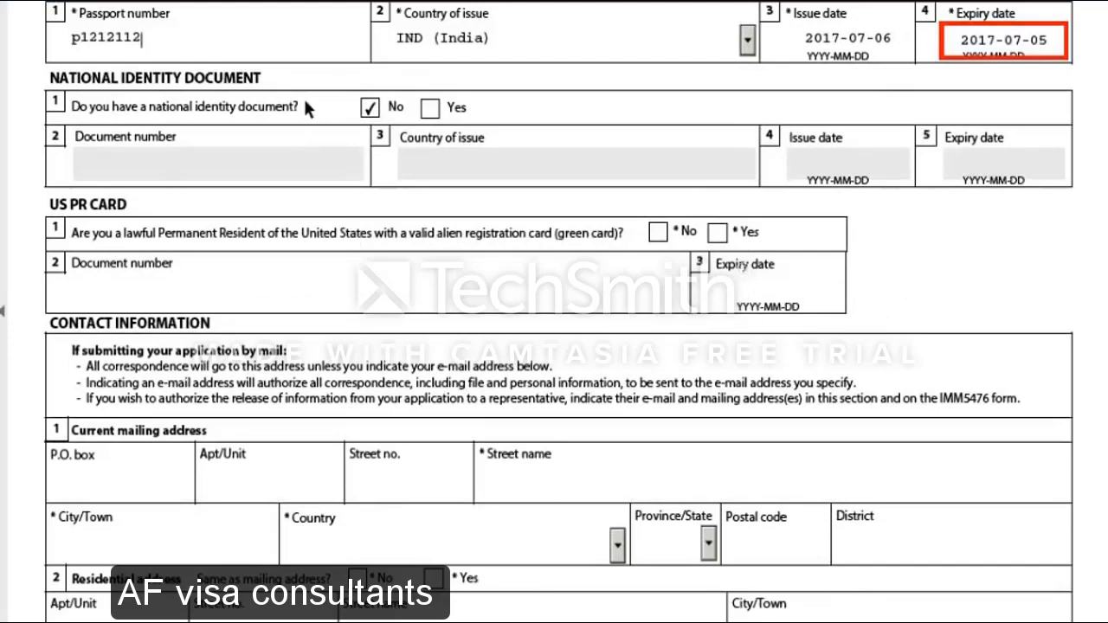
click(430, 109)
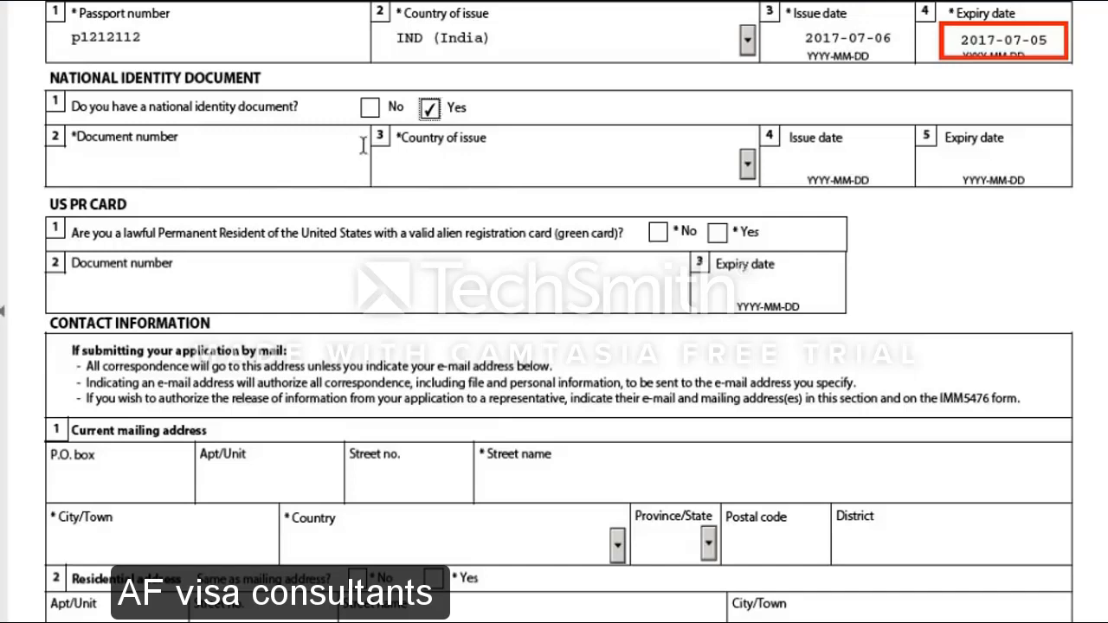
click(371, 111)
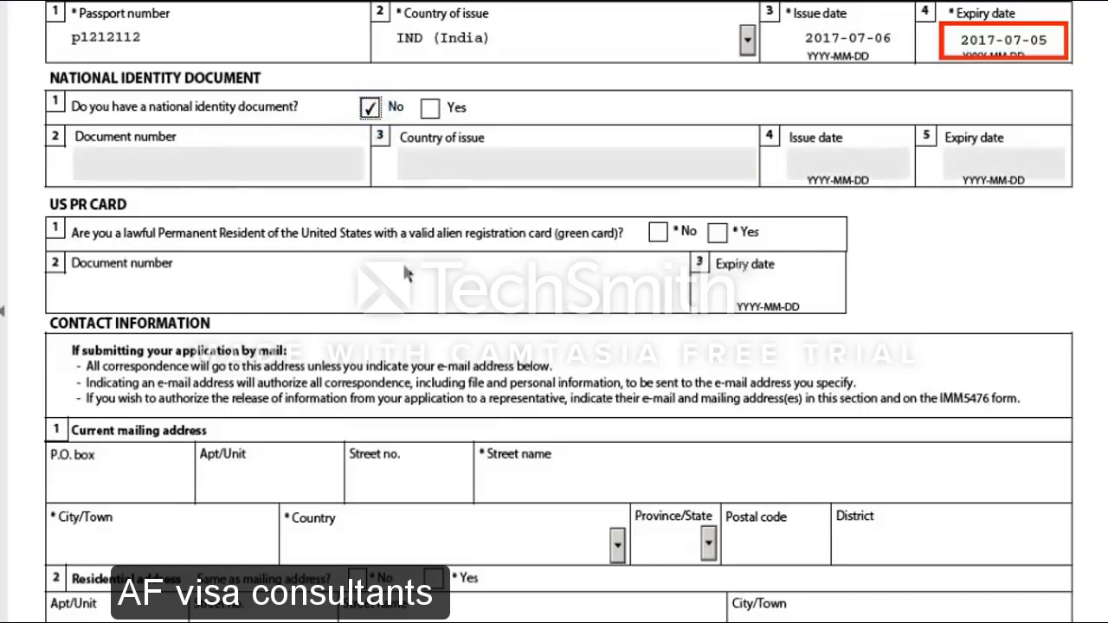
scroll(407, 273, down, 1)
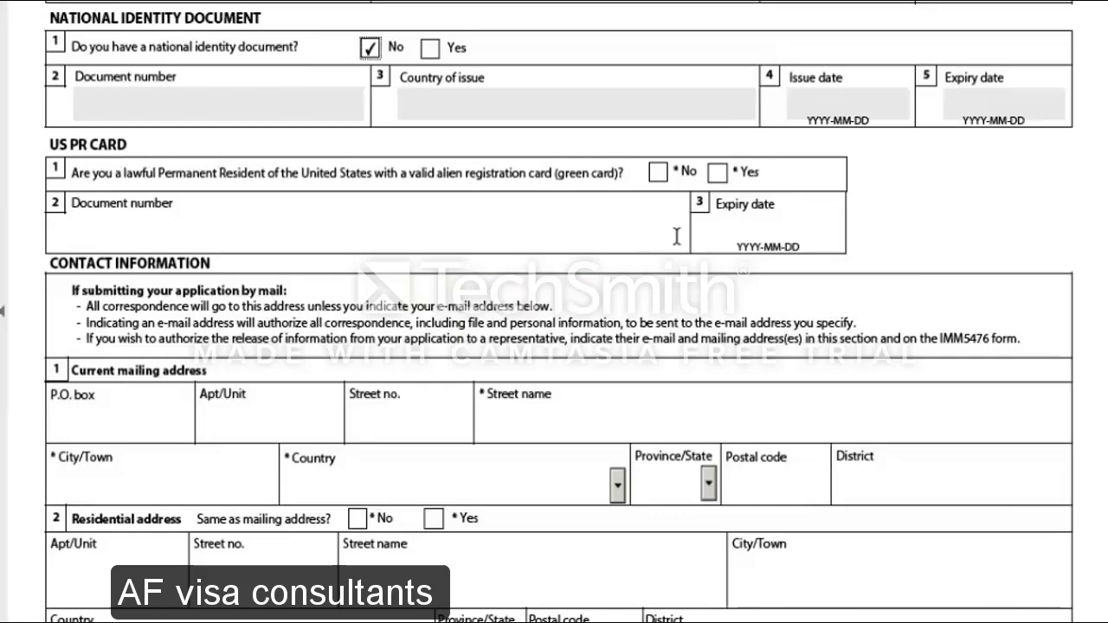
click(658, 172)
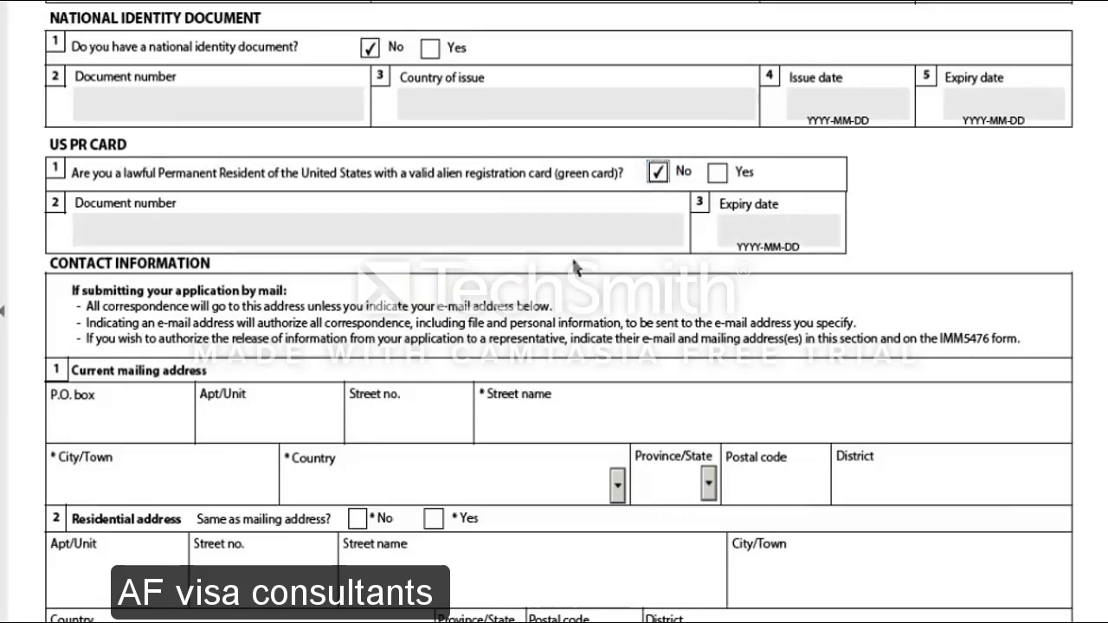
scroll(575, 269, down, 1)
scroll(576, 269, down, 3)
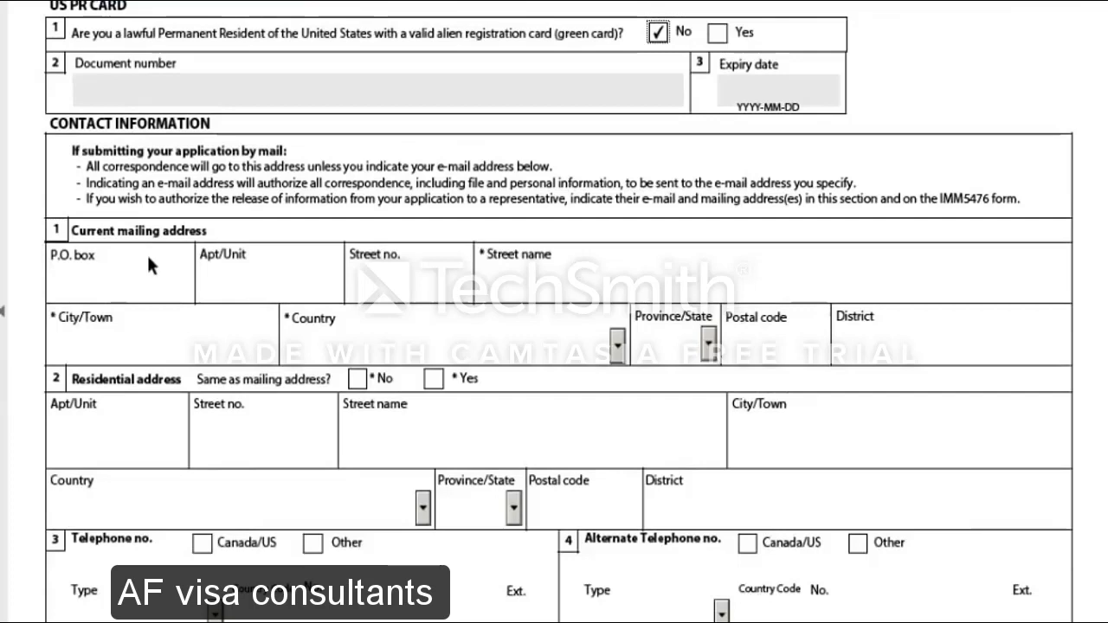
Enter the mailing address street name and city
scroll(148, 264, down, 1)
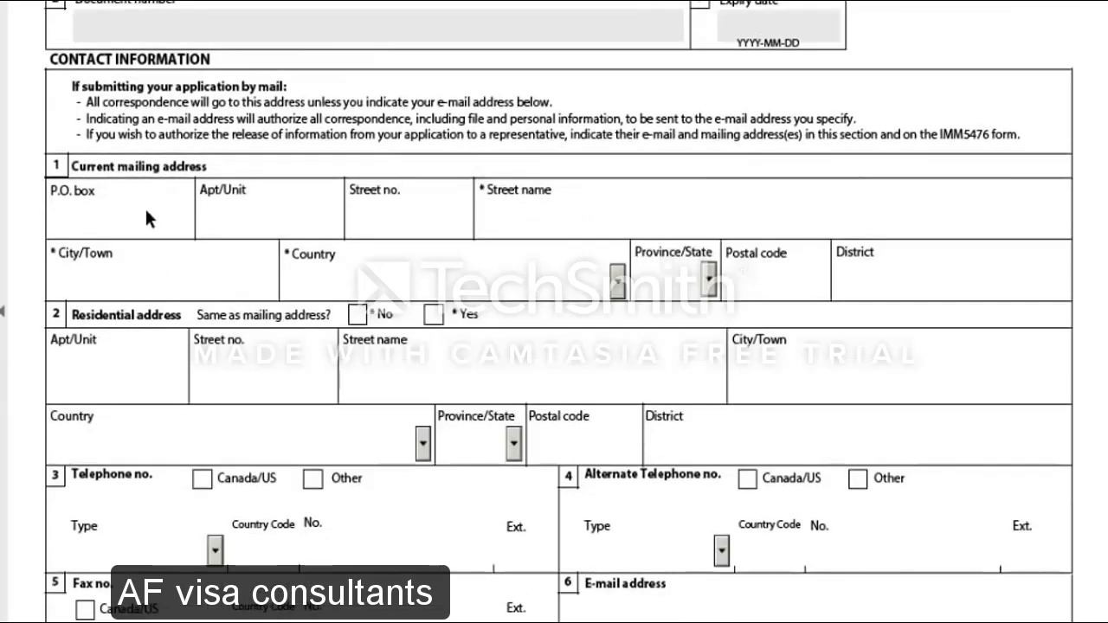
click(522, 218)
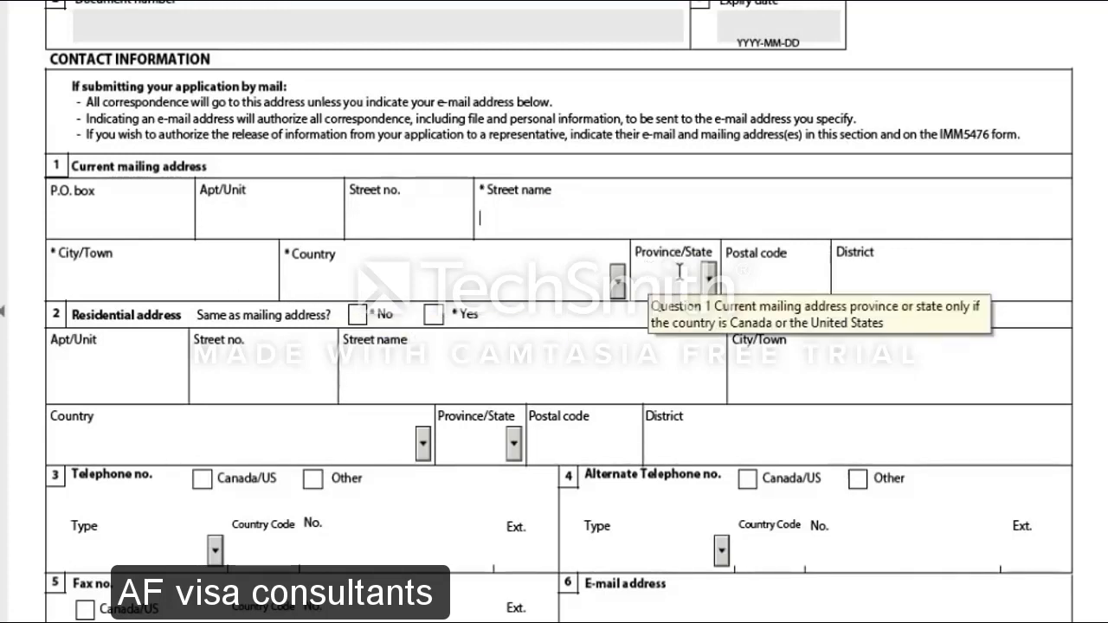
text(v)
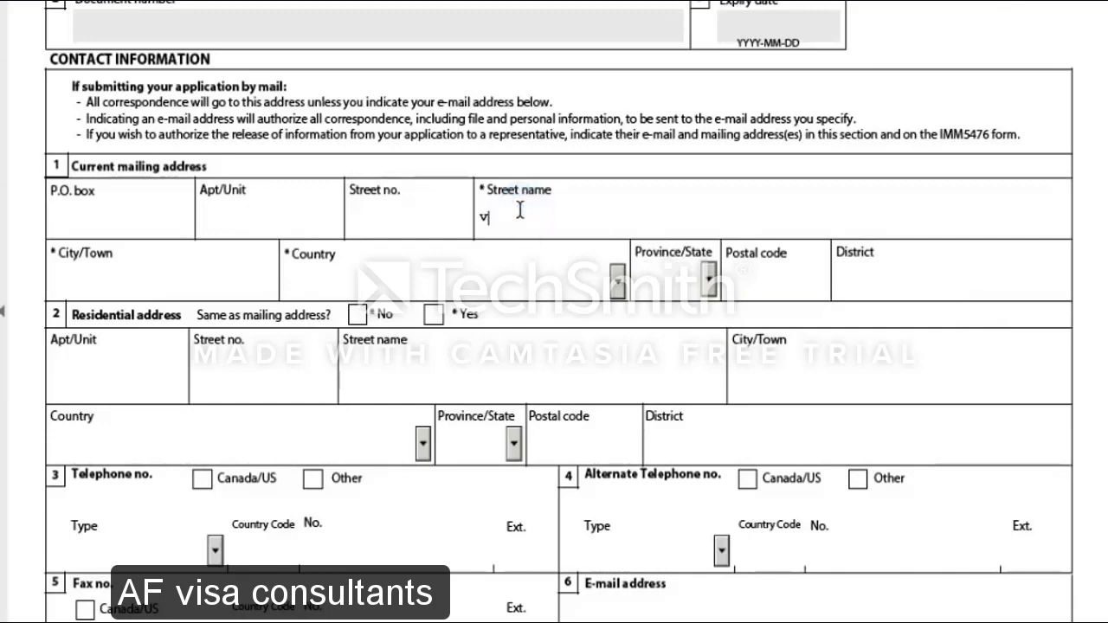
text(po randon )
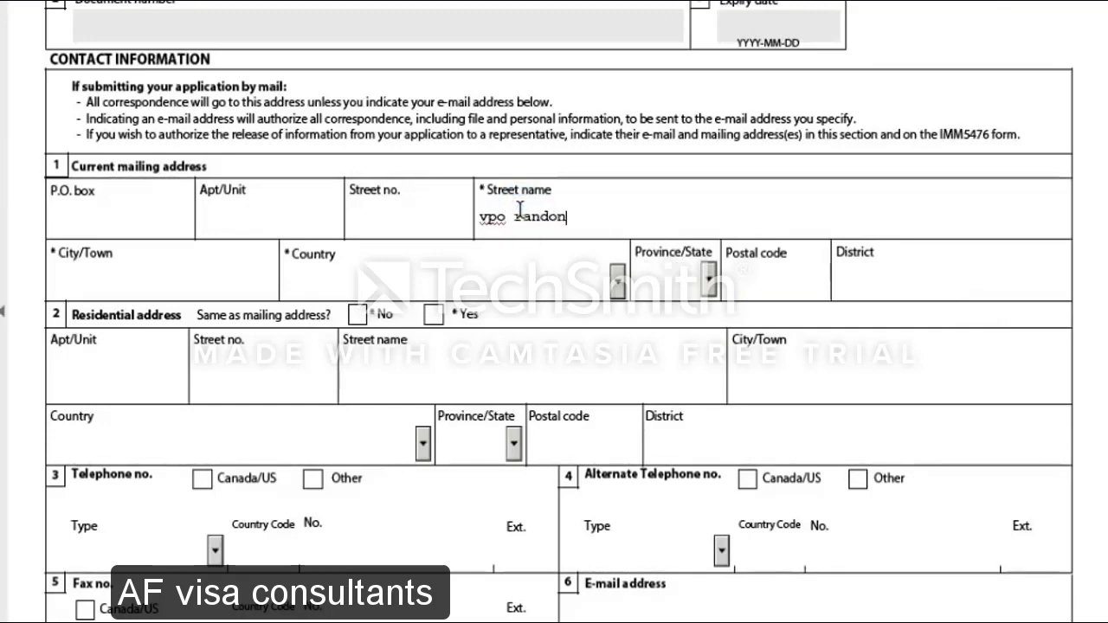
text(tehsil random)
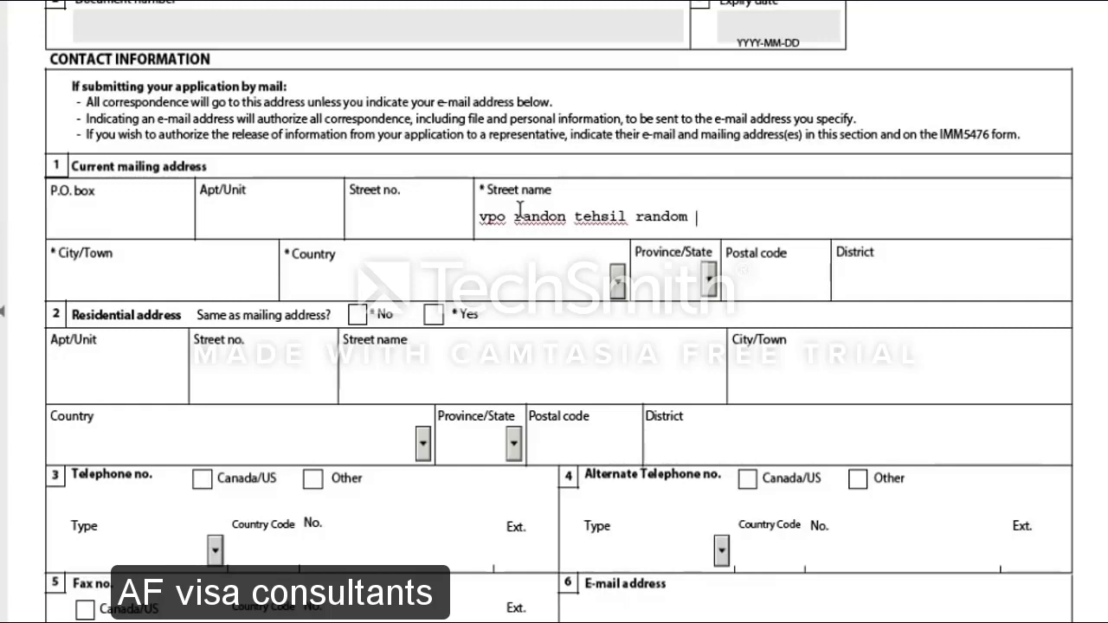
click(126, 278)
text(jalandhar)
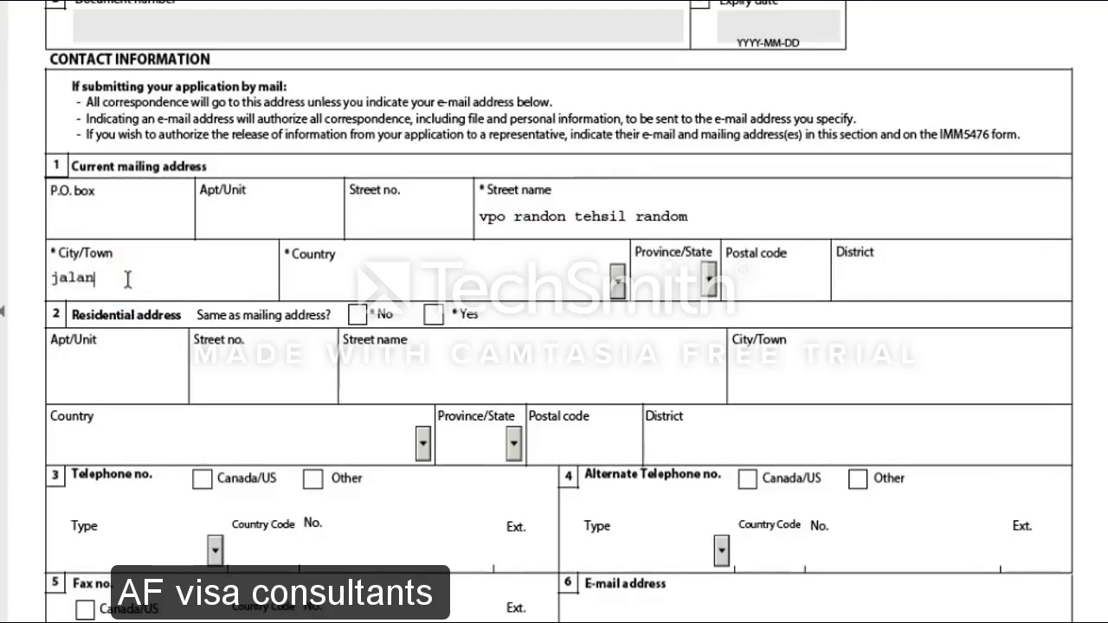
Set the mailing country to India and fill in the postal code and district
click(383, 272)
text(in)
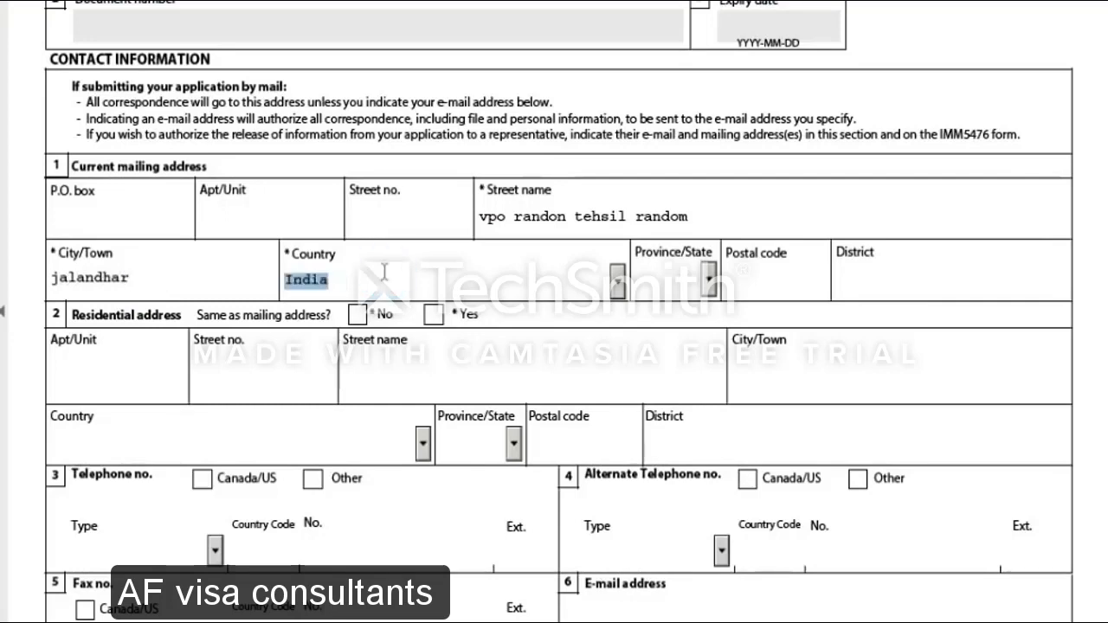
key(Tab)
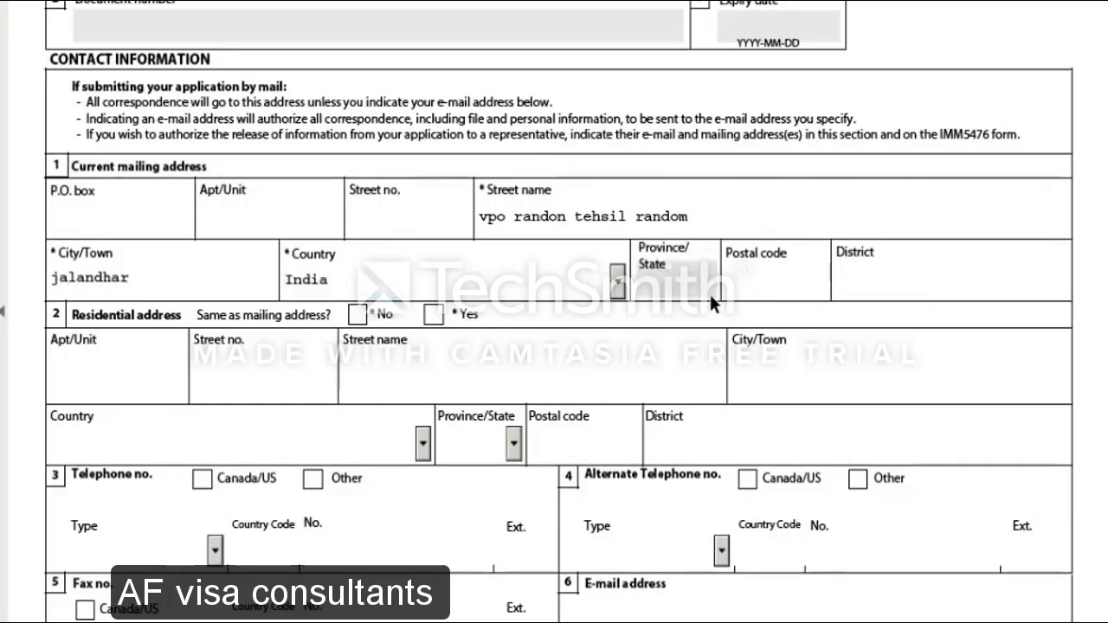
click(773, 280)
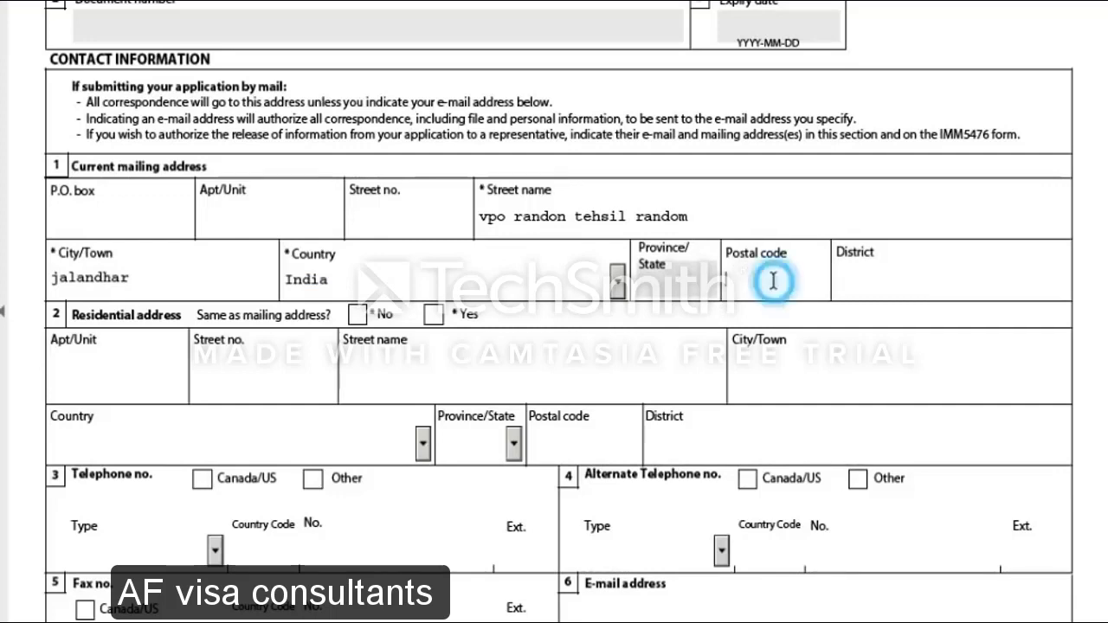
text(144622)
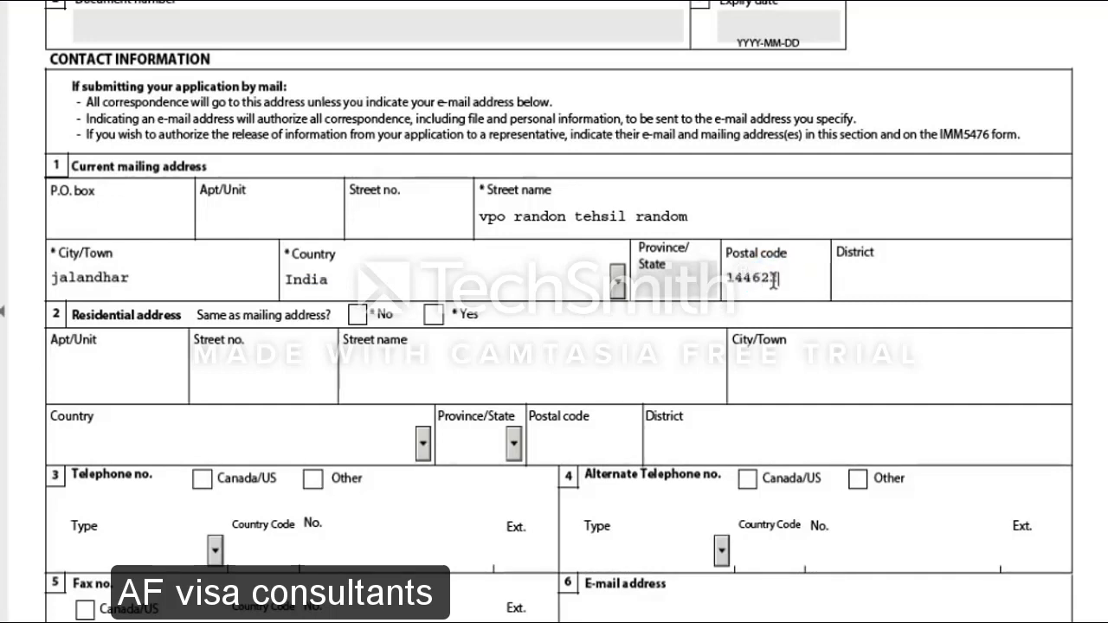
click(898, 289)
text(d)
key(BackSpace)
text(jalandhar)
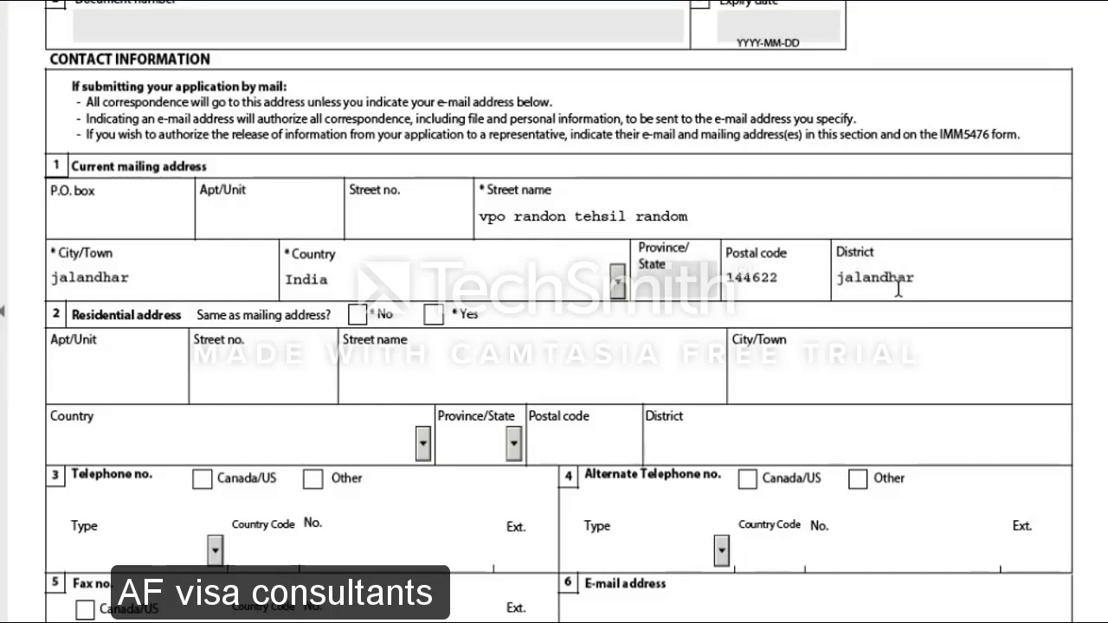
scroll(361, 296, down, 2)
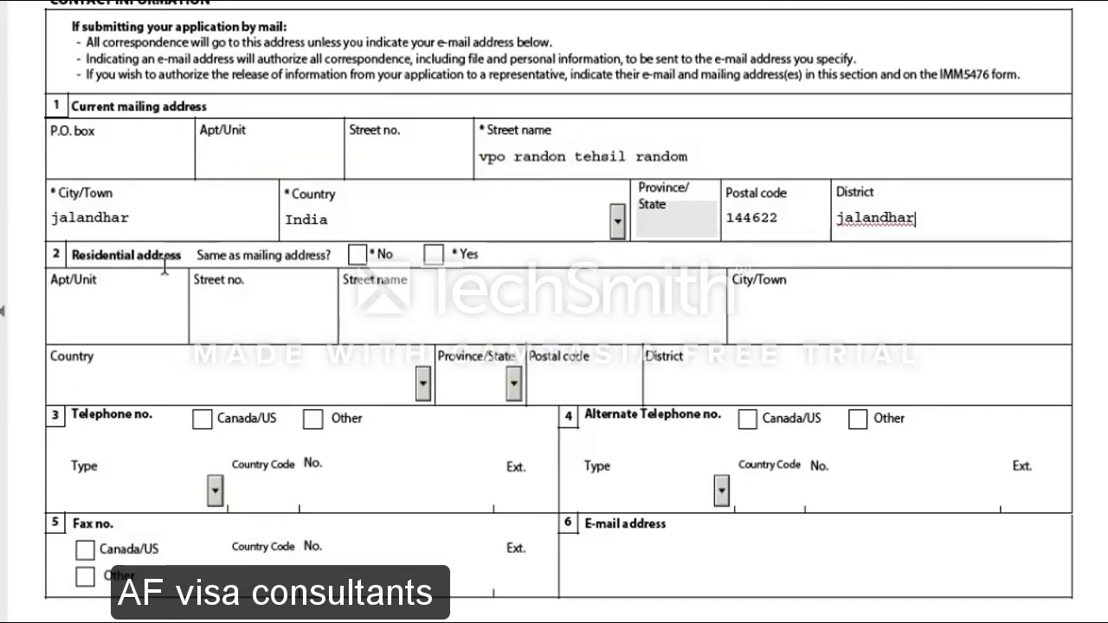
Mark the residential address same as mailing and enter a non-Canada/US Residence phone number
click(433, 254)
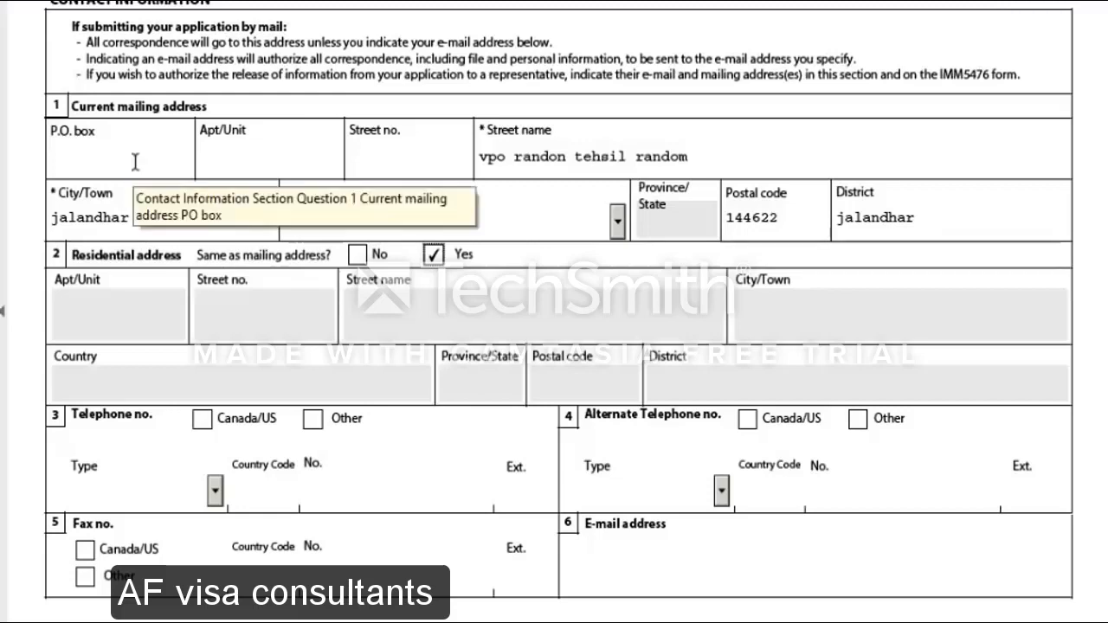
scroll(530, 344, down, 5)
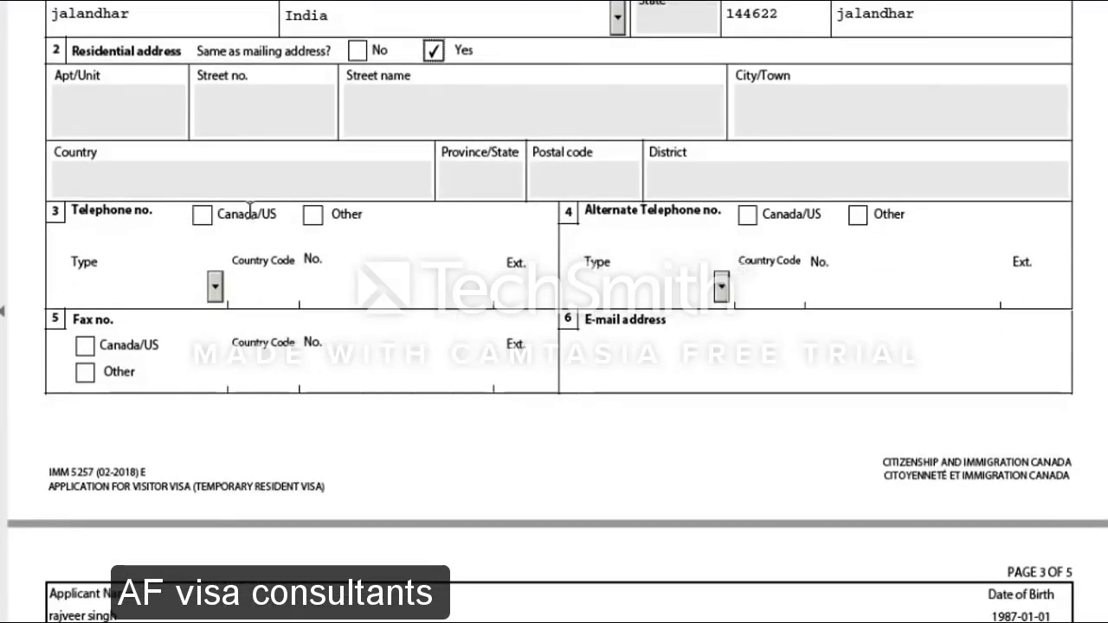
click(314, 215)
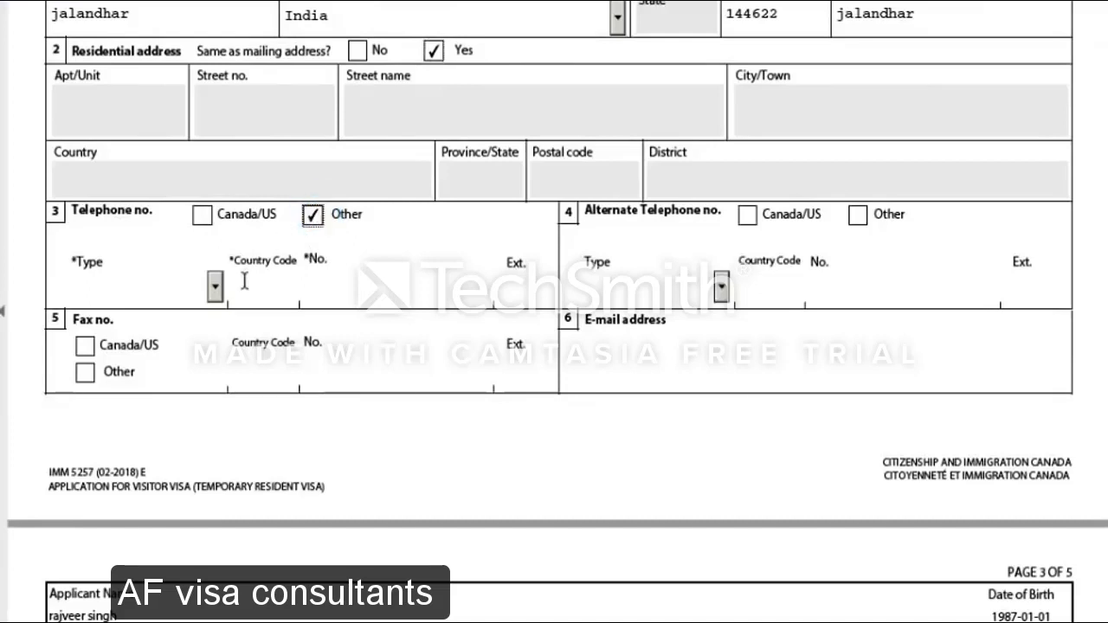
click(215, 288)
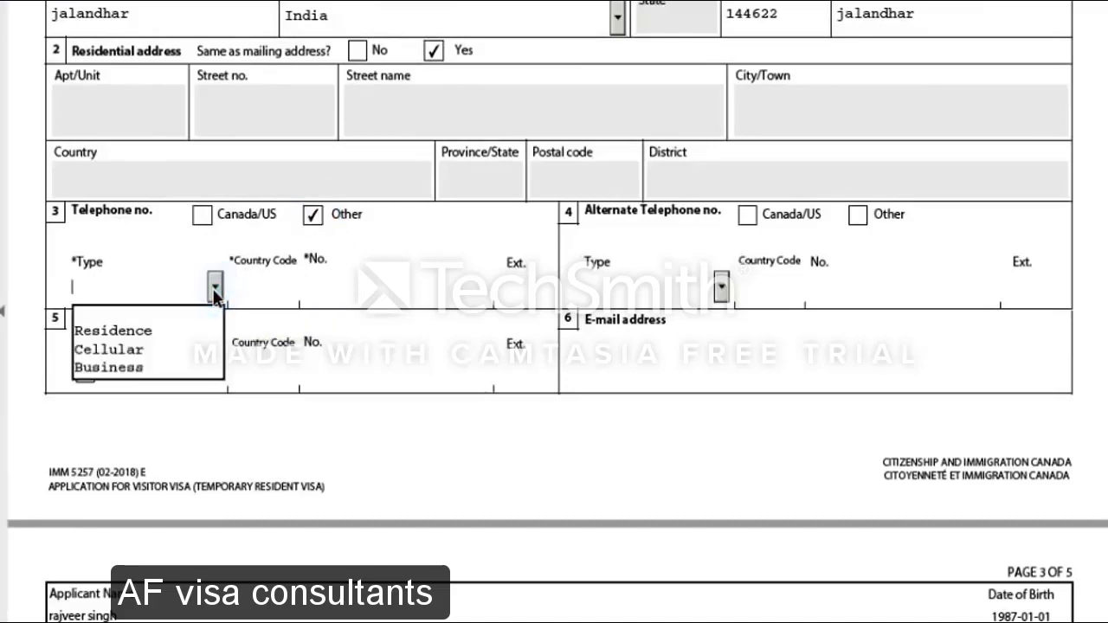
click(172, 330)
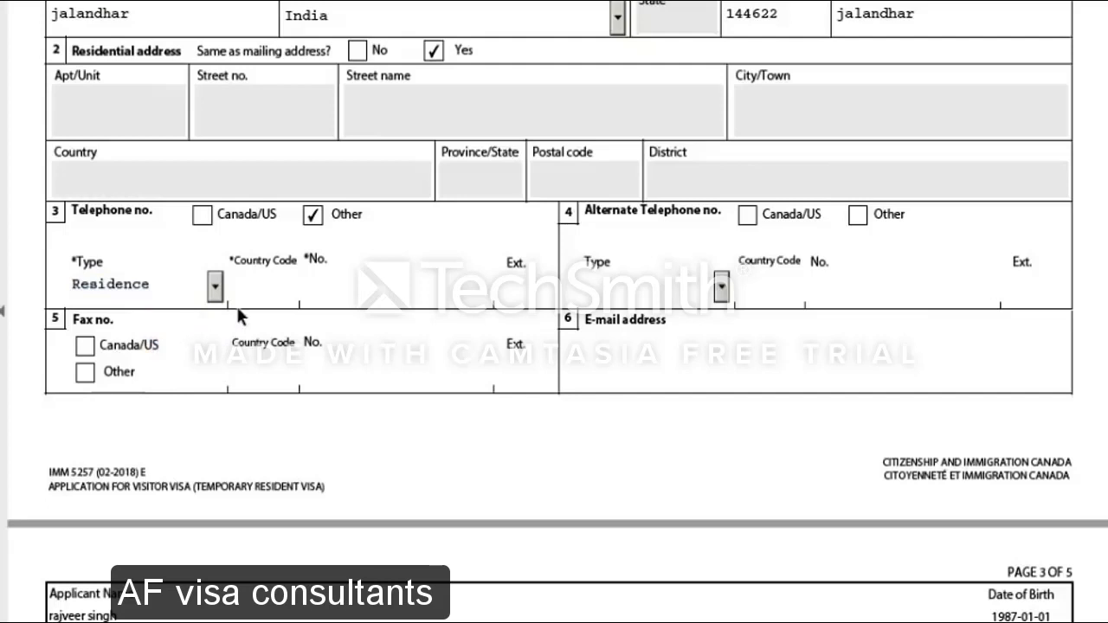
click(293, 291)
text(069)
double_click(267, 285)
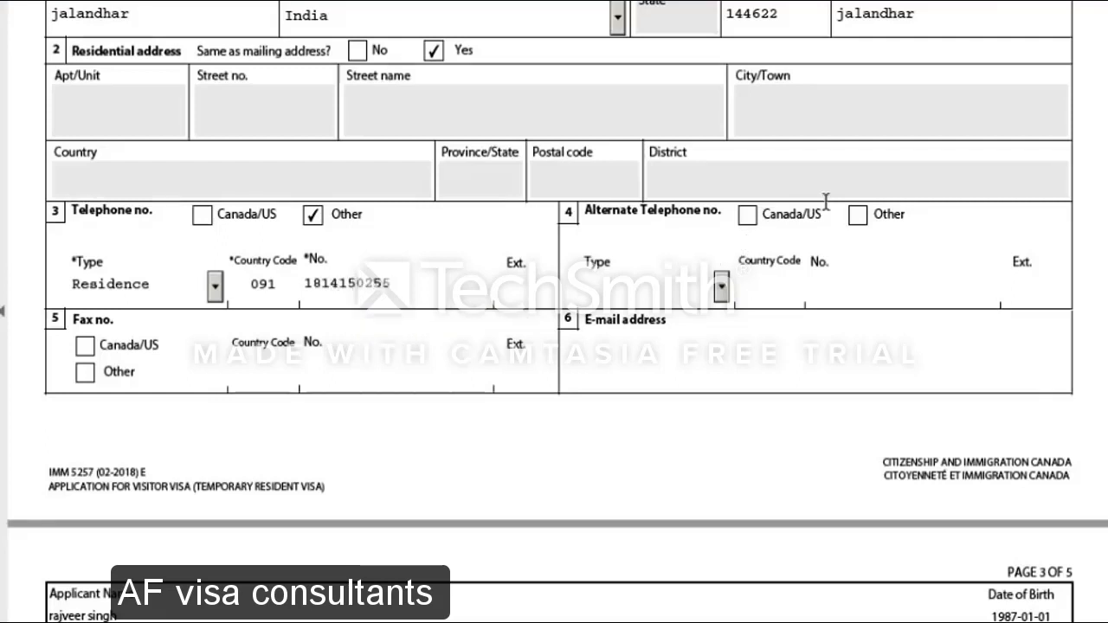
Add a non-Canada/US Cellular alternate phone with country code 091 and its number
click(858, 218)
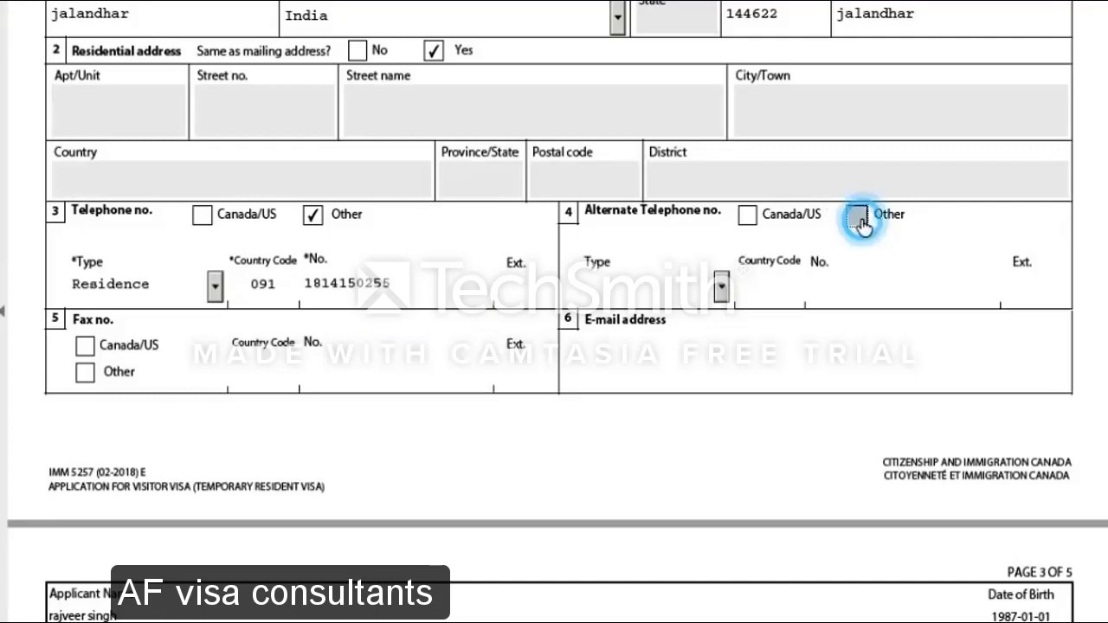
click(721, 288)
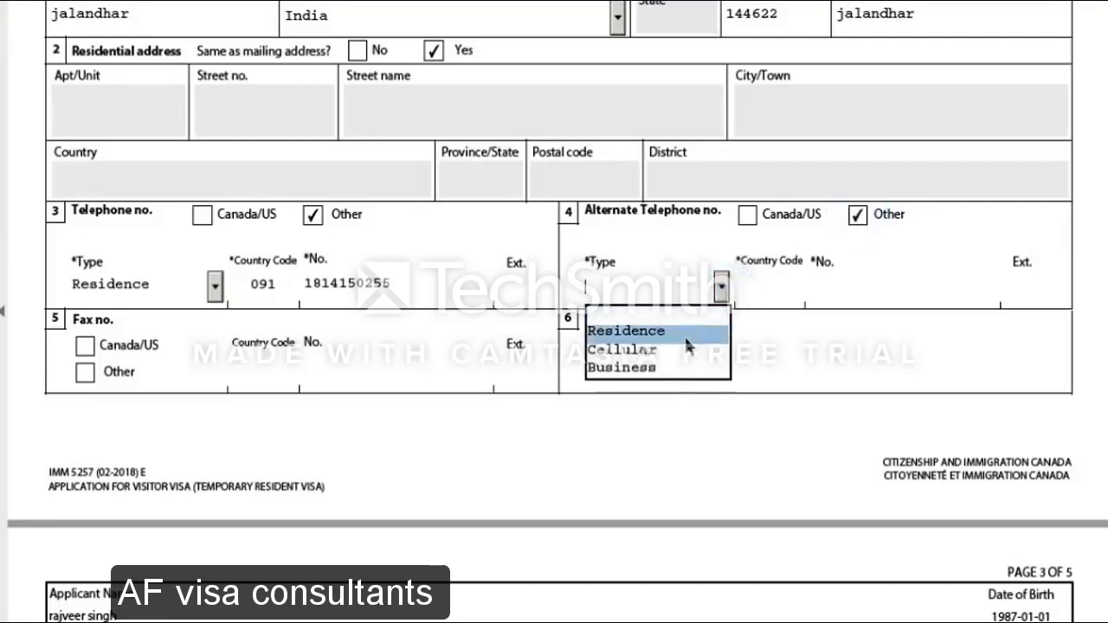
click(683, 358)
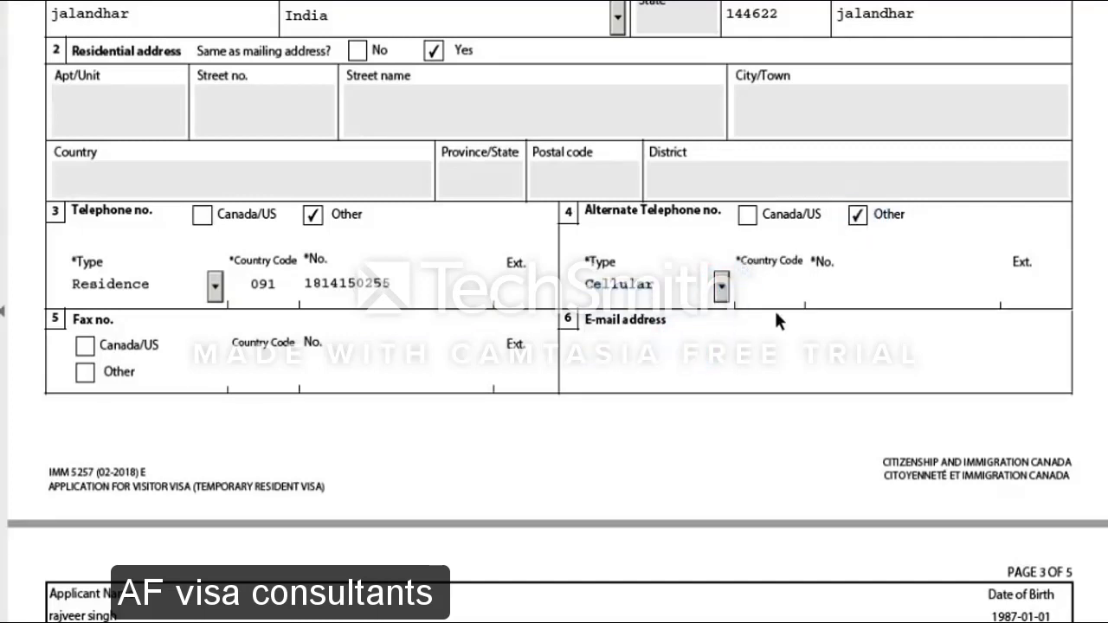
click(773, 295)
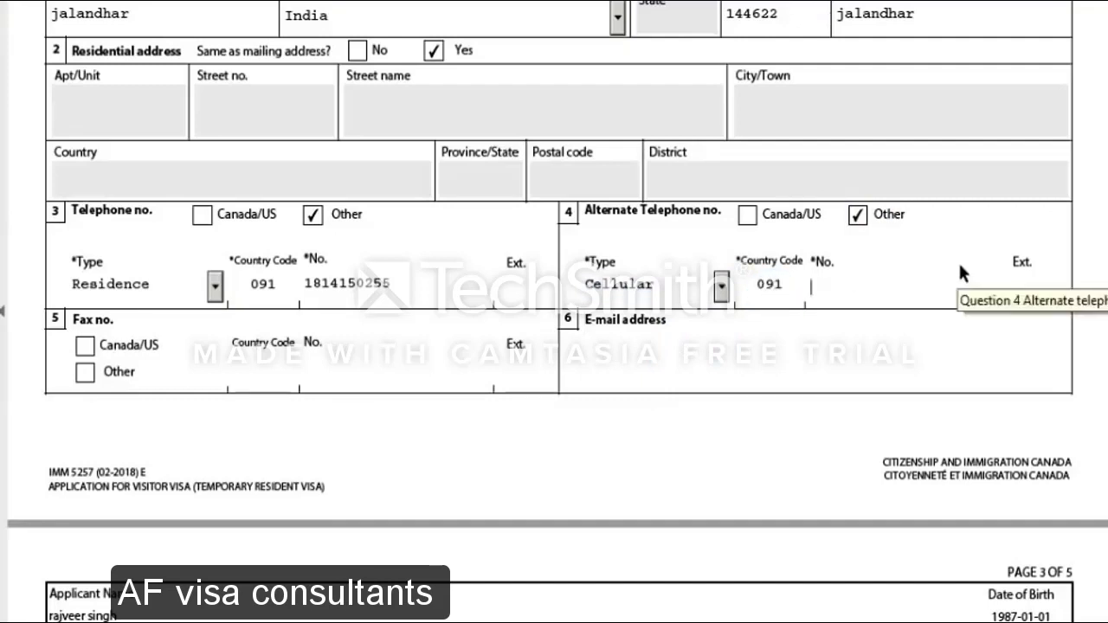
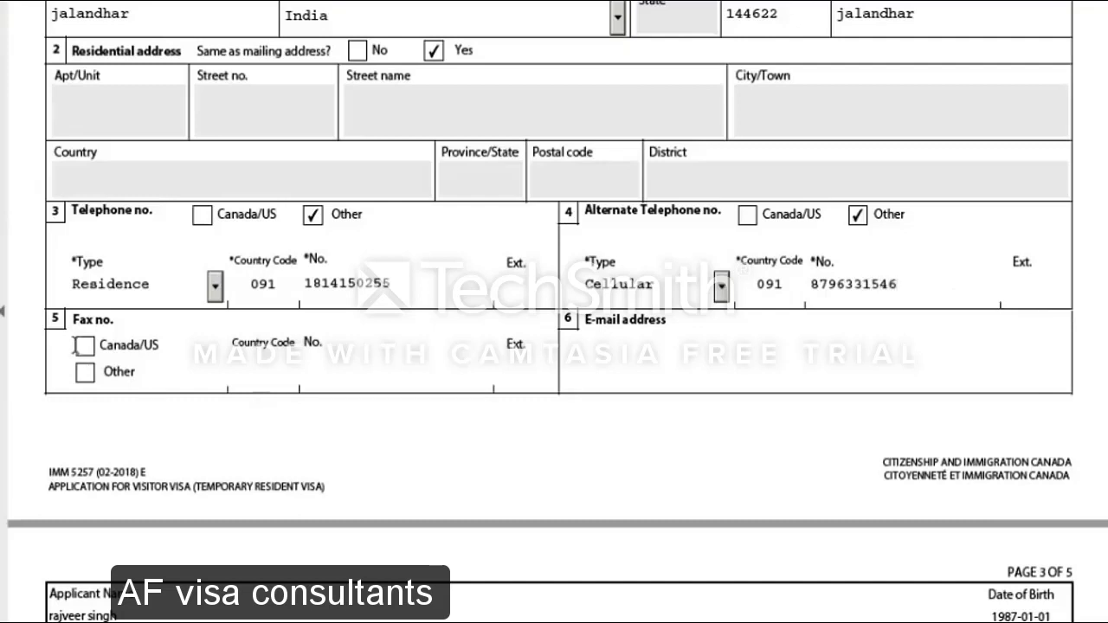
Enter the applicant's e-mail address
click(730, 366)
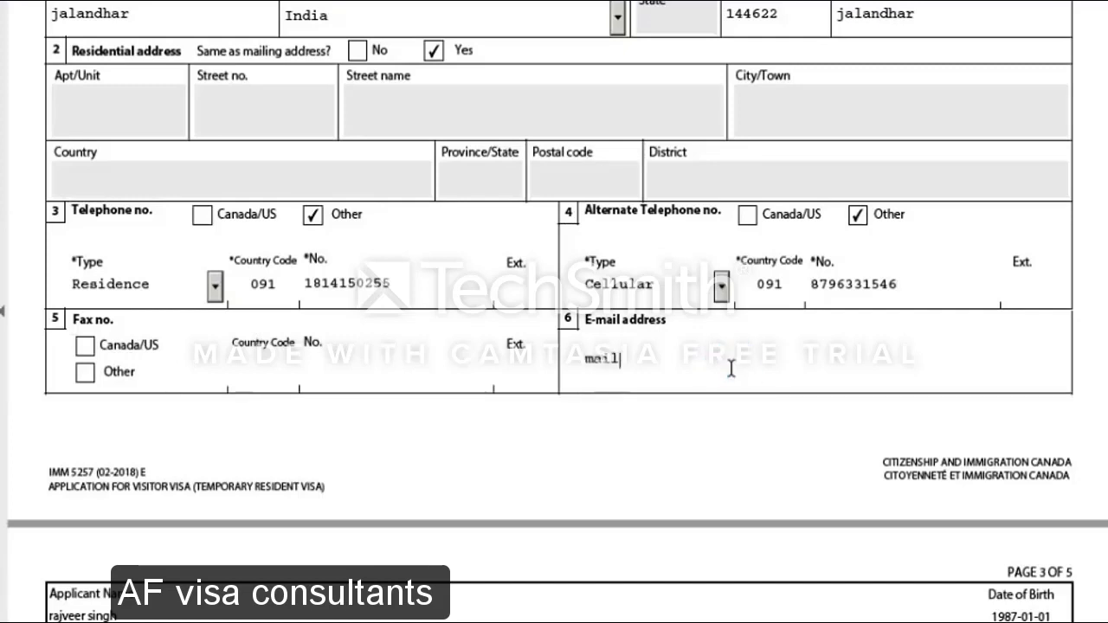
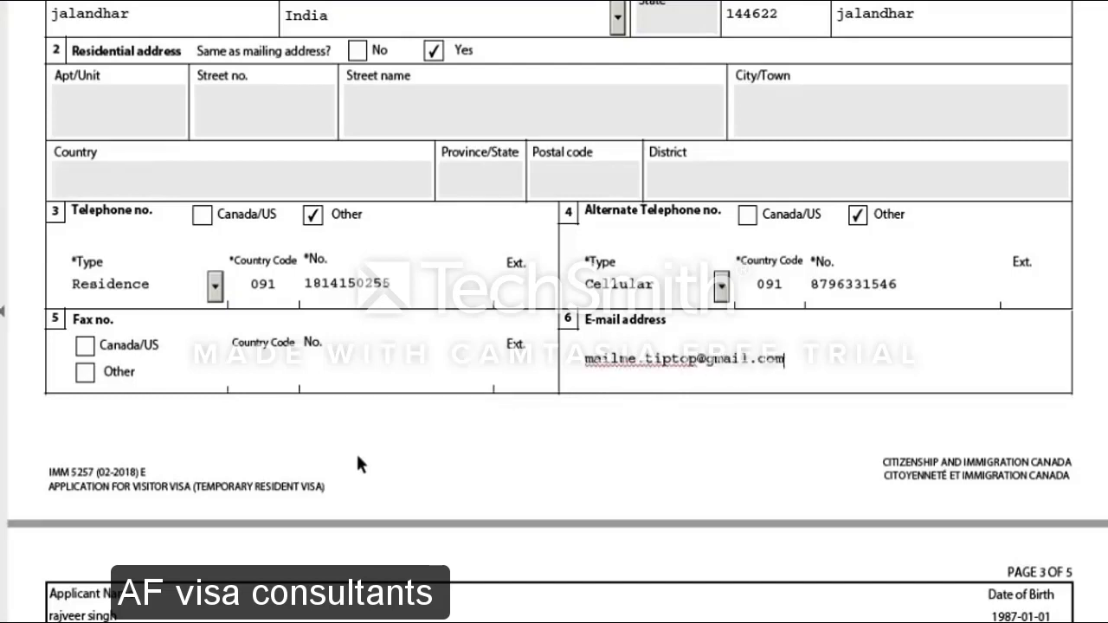
scroll(355, 452, down, 3)
scroll(359, 463, down, 2)
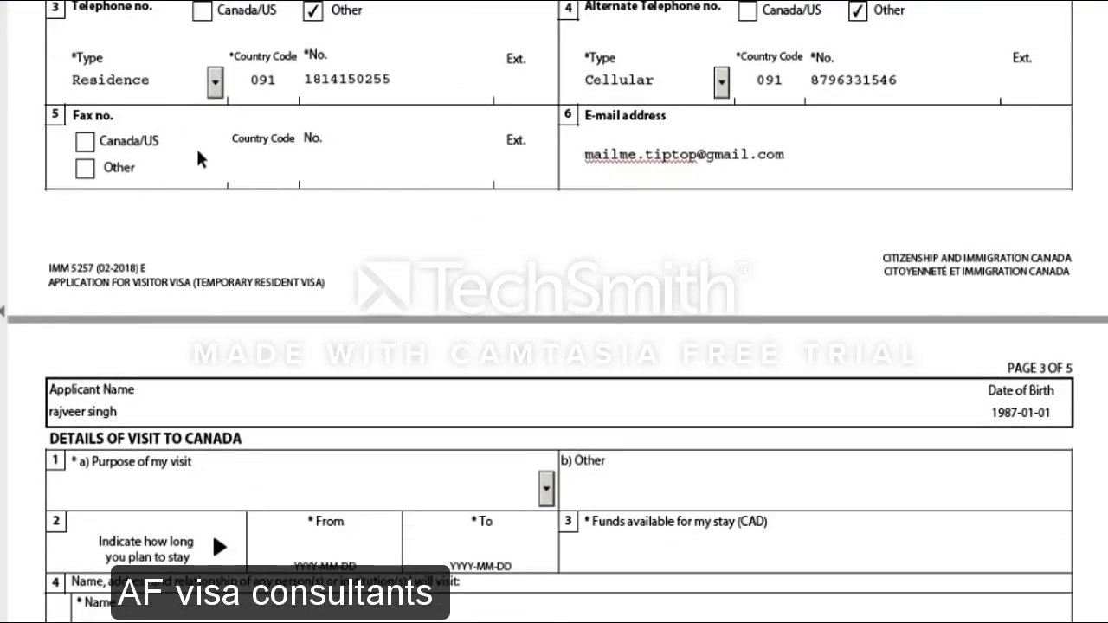
Commit the e-mail entry, review the contact fields, and scroll to page 3's Details of Visit to Canada
scroll(304, 167, up, 7)
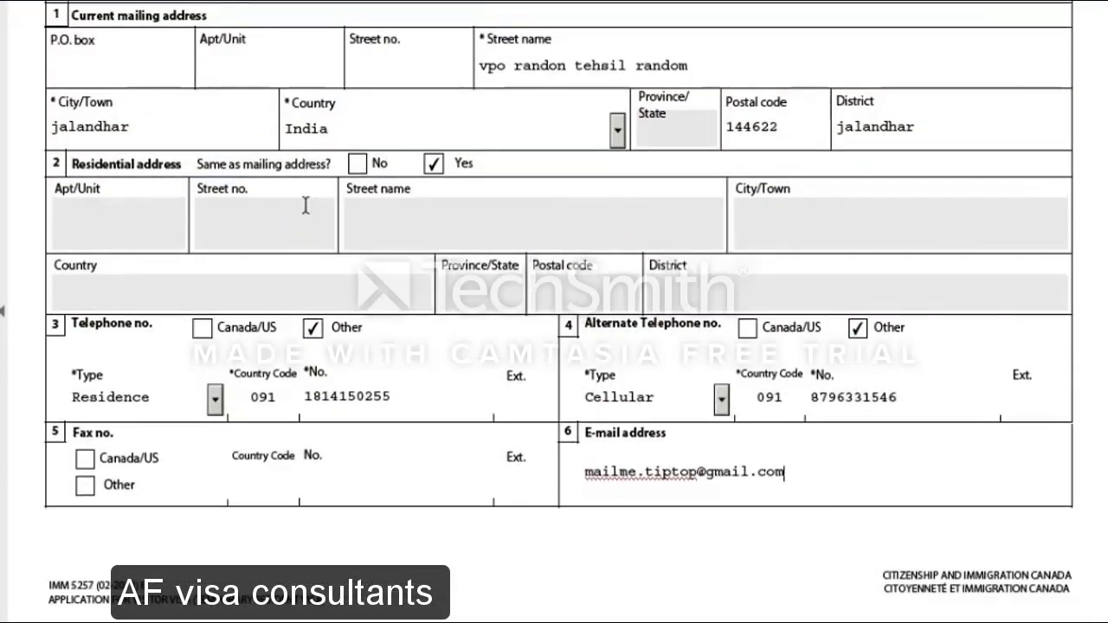
click(232, 372)
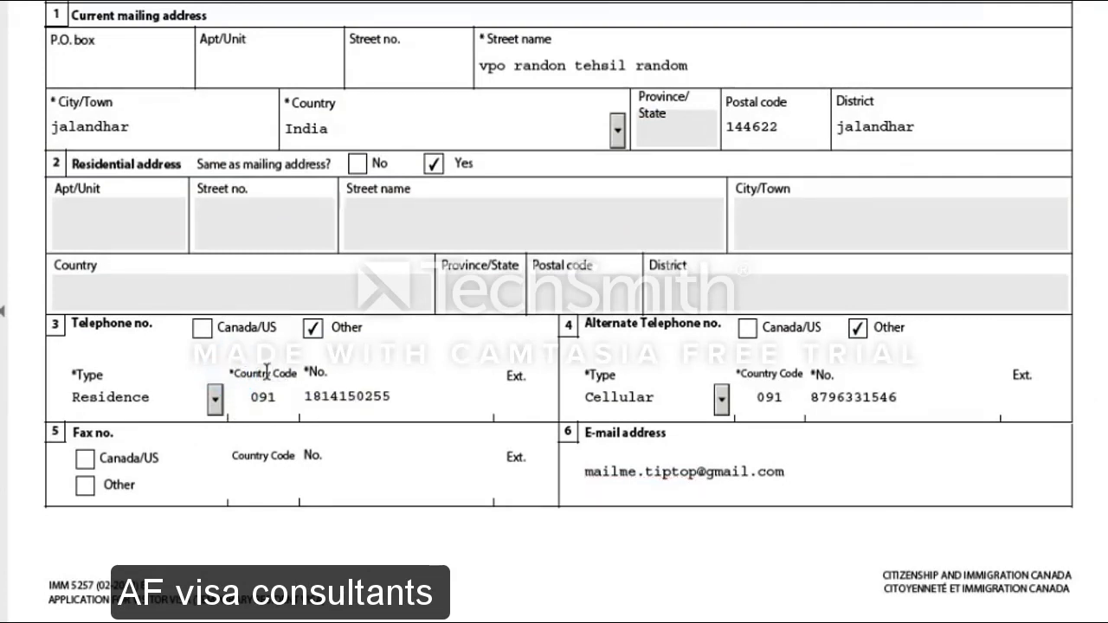
scroll(269, 372, up, 1)
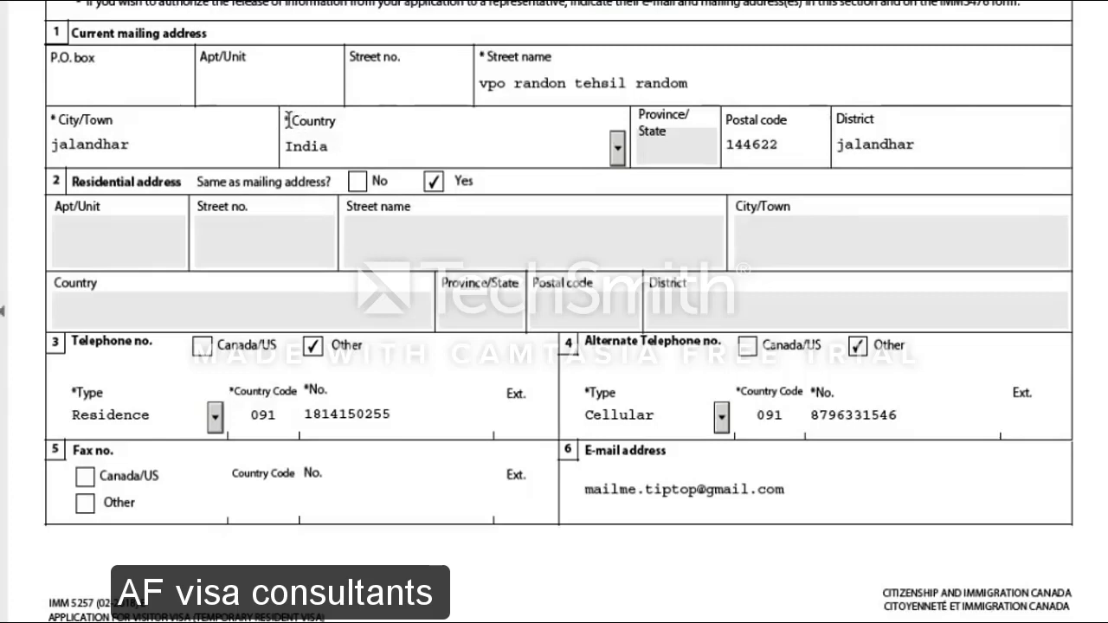
scroll(167, 392, down, 3)
scroll(165, 389, down, 4)
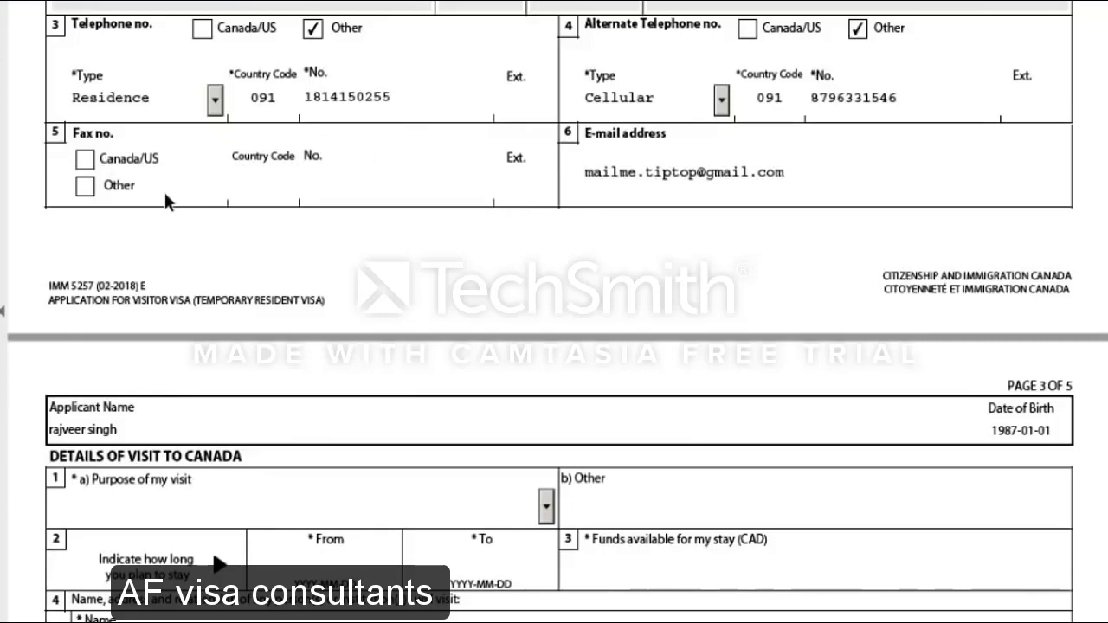
scroll(388, 304, down, 12)
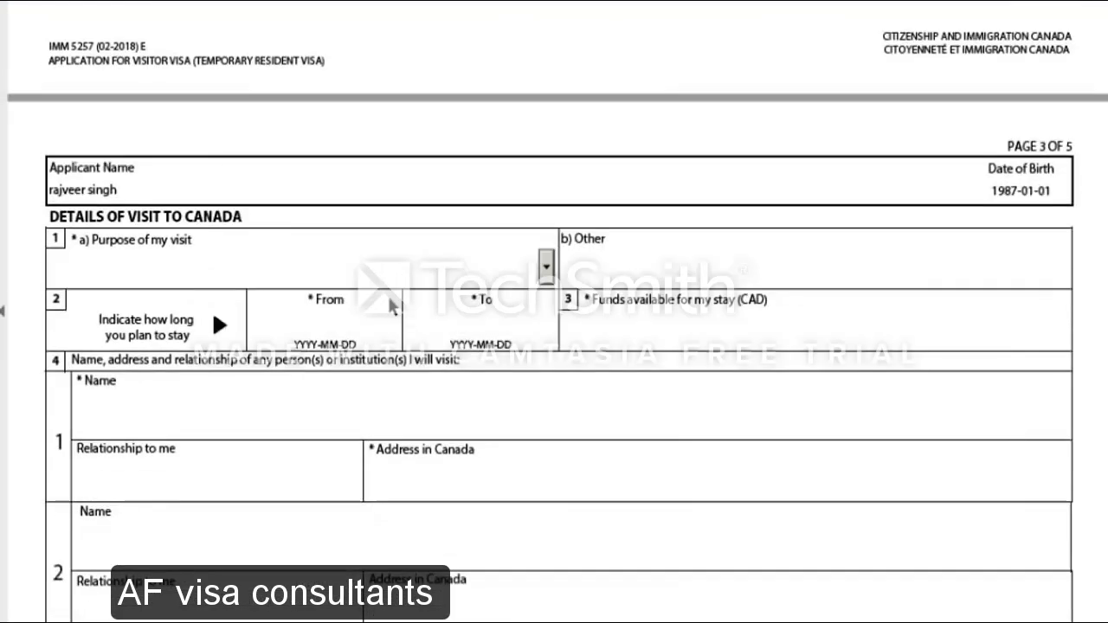
scroll(388, 304, up, 7)
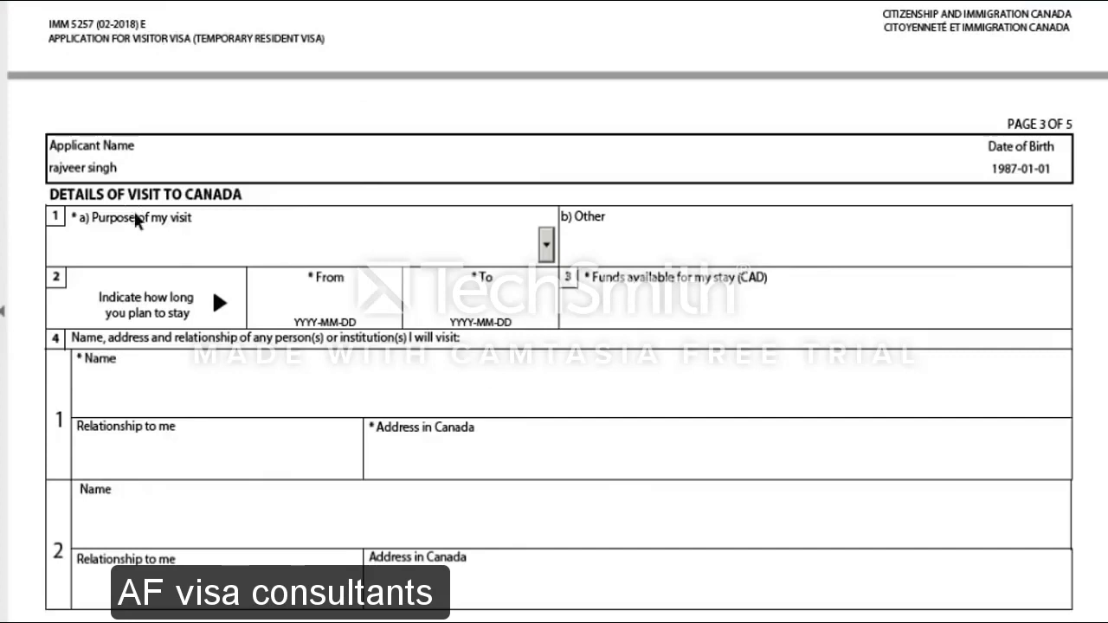
Set the purpose of the visit to Tourism
click(547, 251)
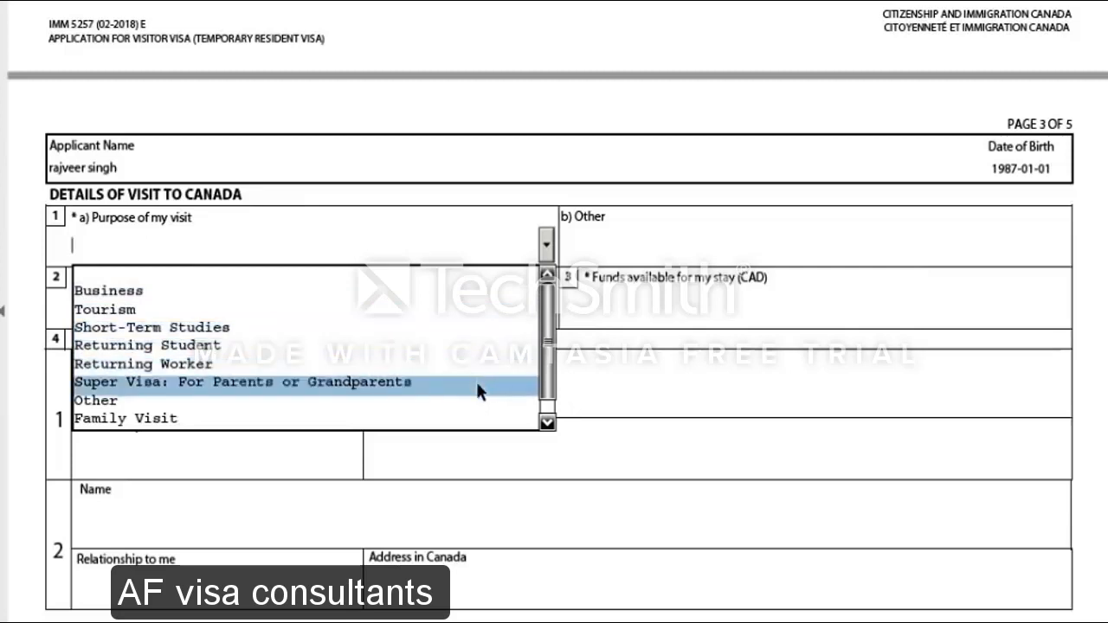
click(457, 313)
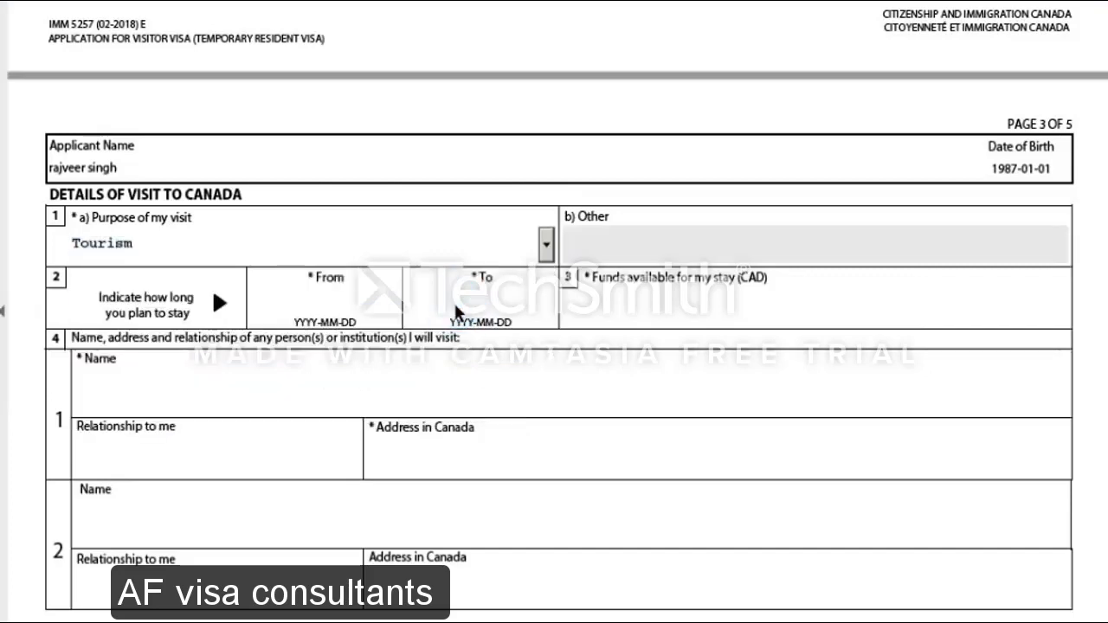
scroll(219, 240, down, 2)
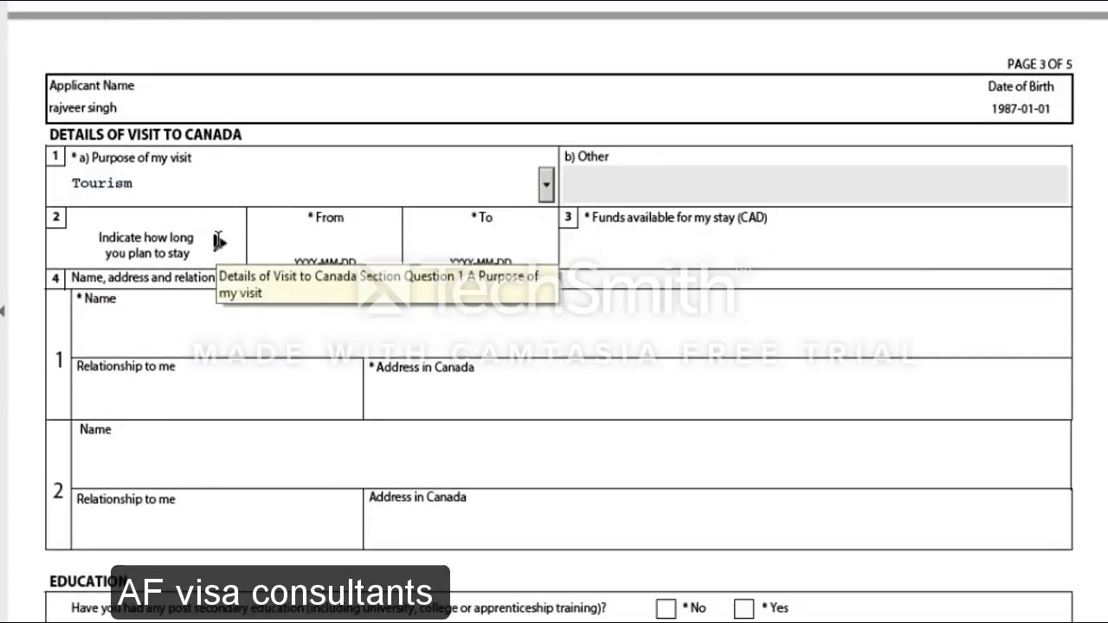
Enter the stay dates from 2018-05-20 to 2018-05-30
click(329, 230)
text(20)
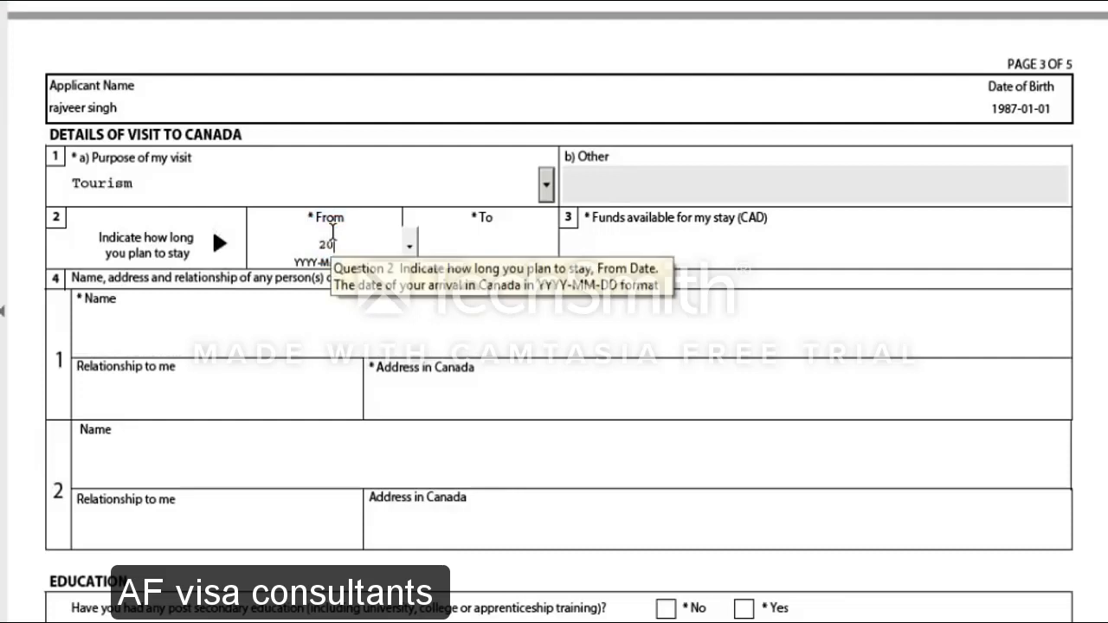
text(1805)
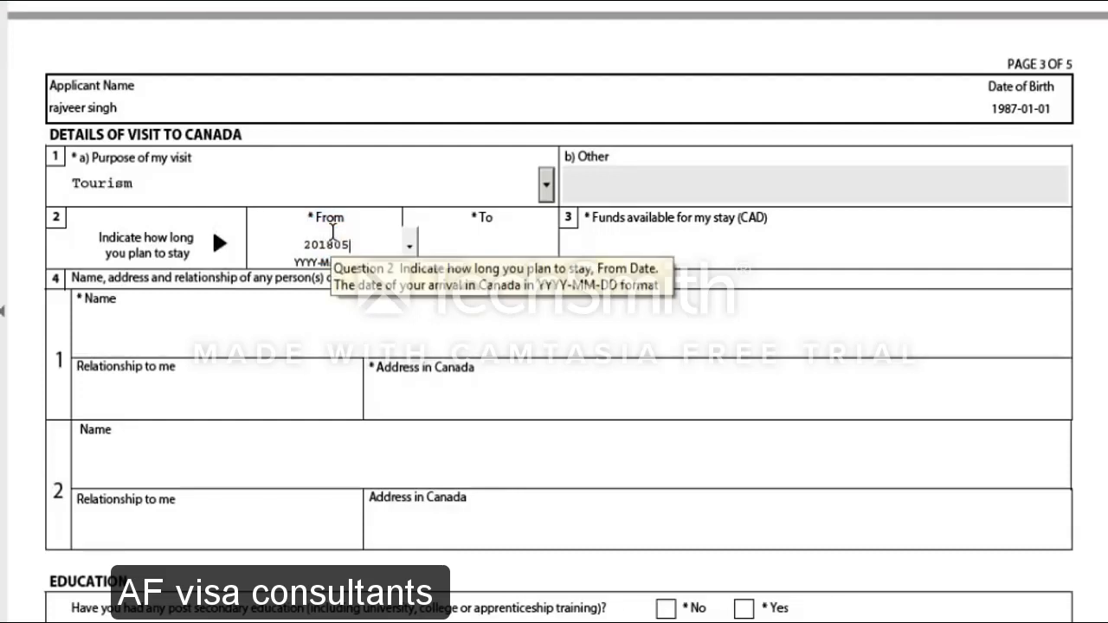
key(BackSpace)
key(BackSpace)
text(-05-20)
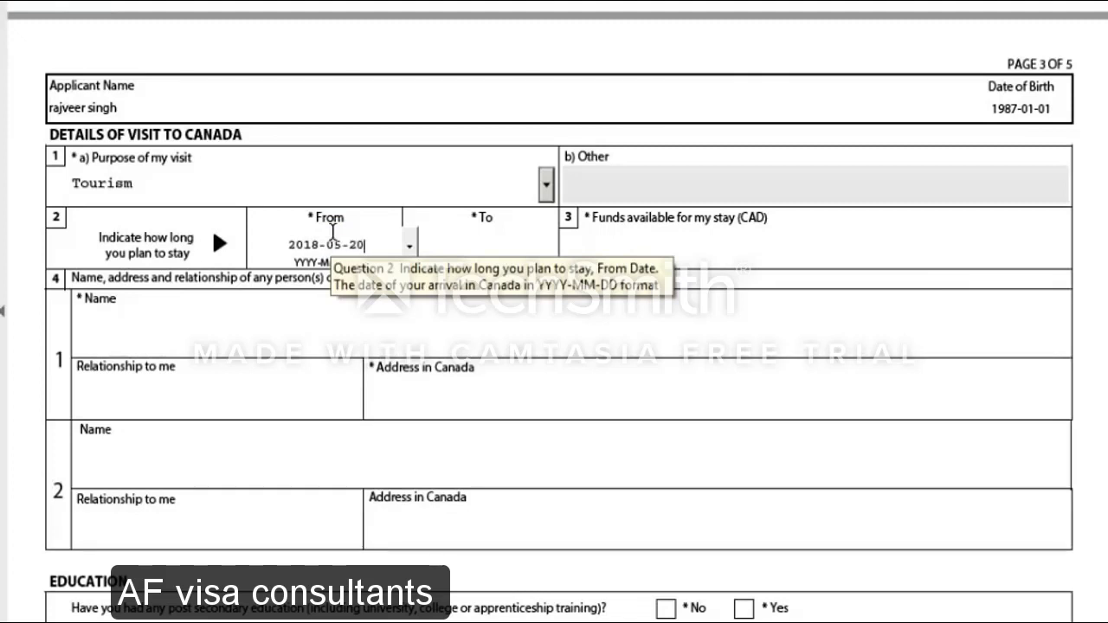
click(490, 246)
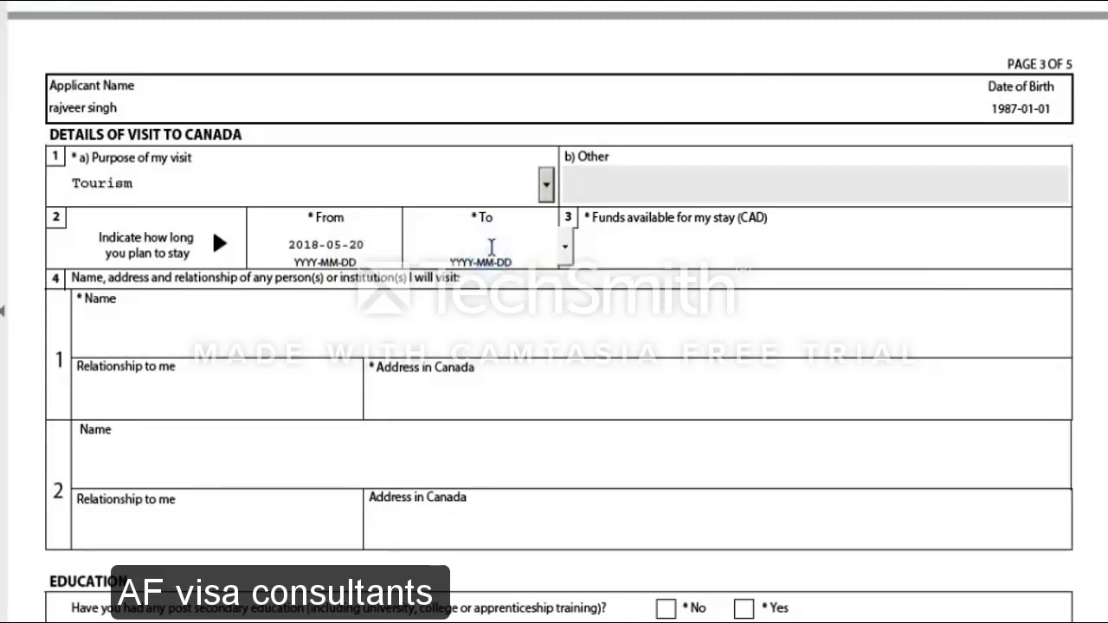
text(2018-05-)
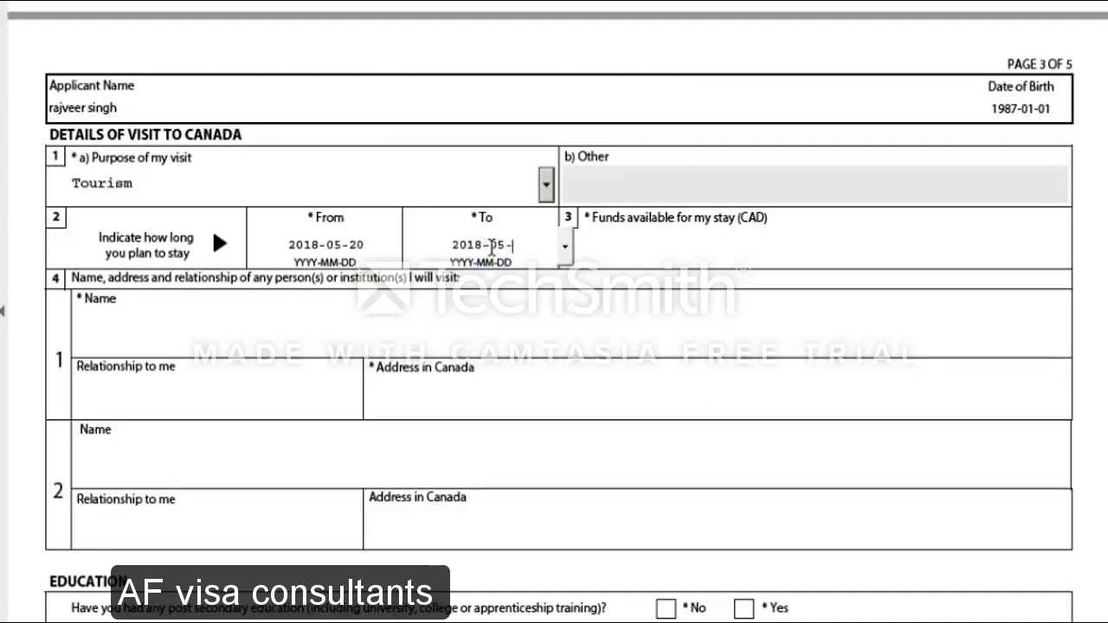
text(30)
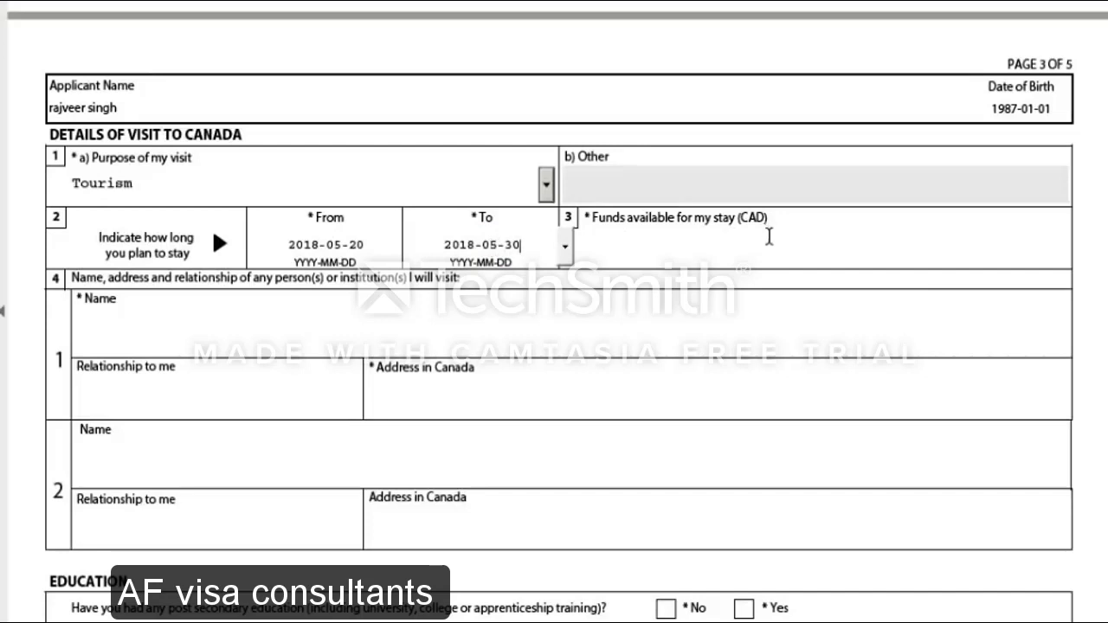
click(769, 243)
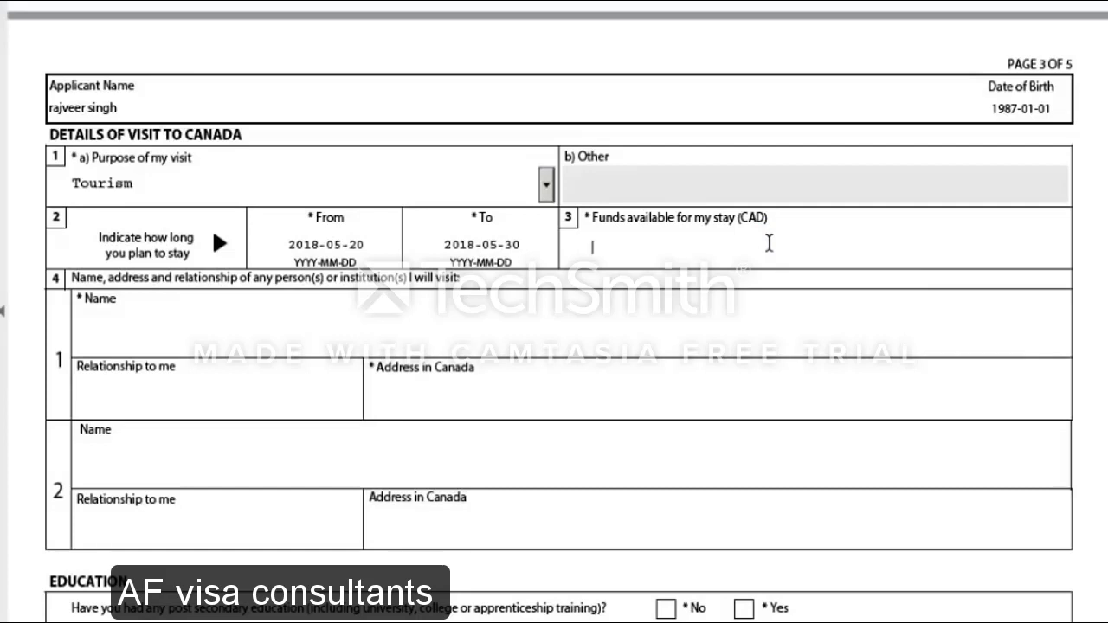
Finish the funds available as 10000 so the field displays $10,000 CAD
text(0000)
click(688, 295)
scroll(293, 323, down, 1)
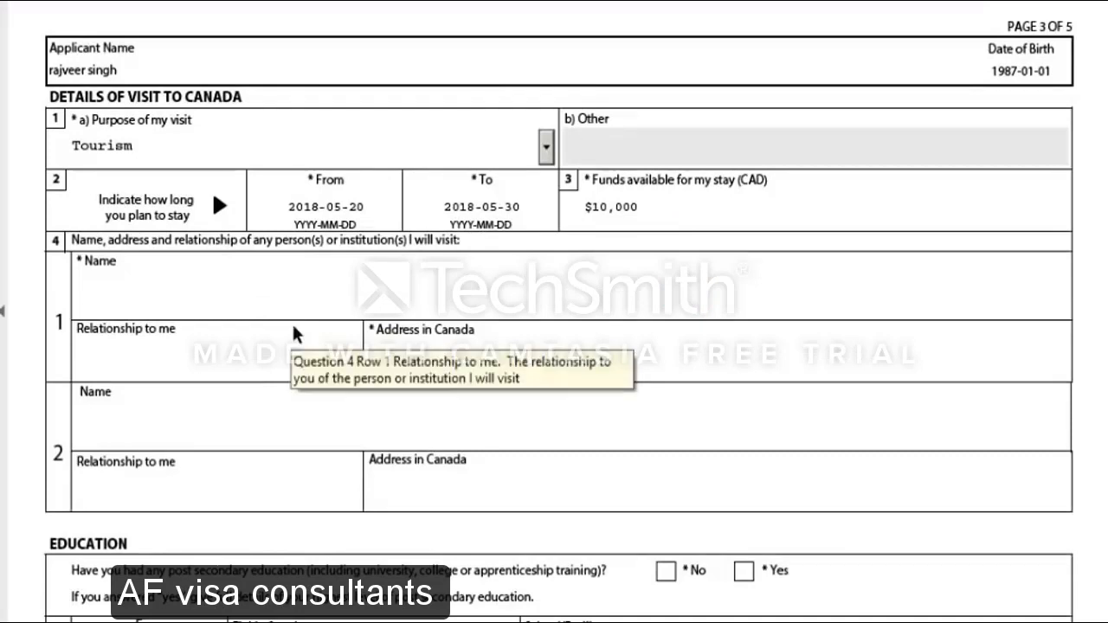
scroll(295, 334, down, 1)
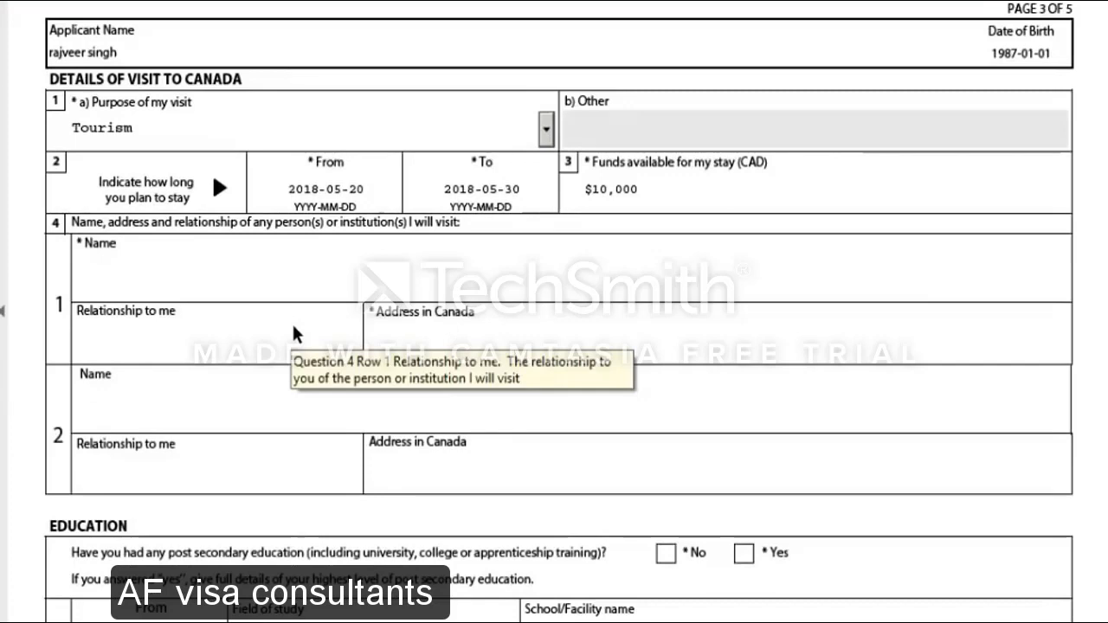
scroll(293, 325, down, 2)
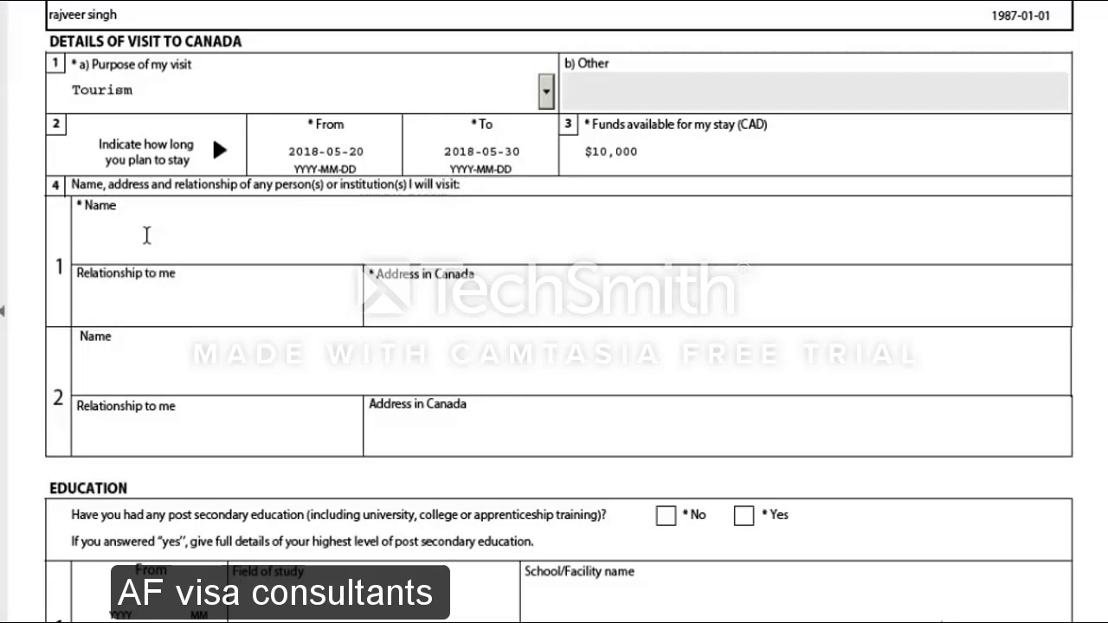
Enter the first visited person's full name, relationship 'friend', and address 'canadian address'
click(147, 235)
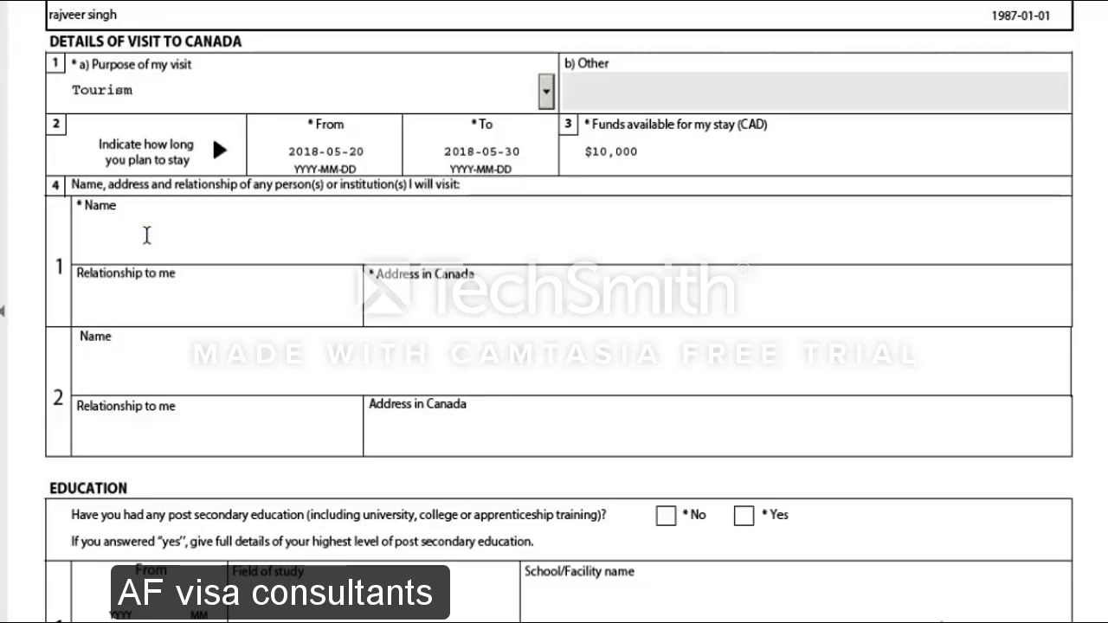
text(friend)
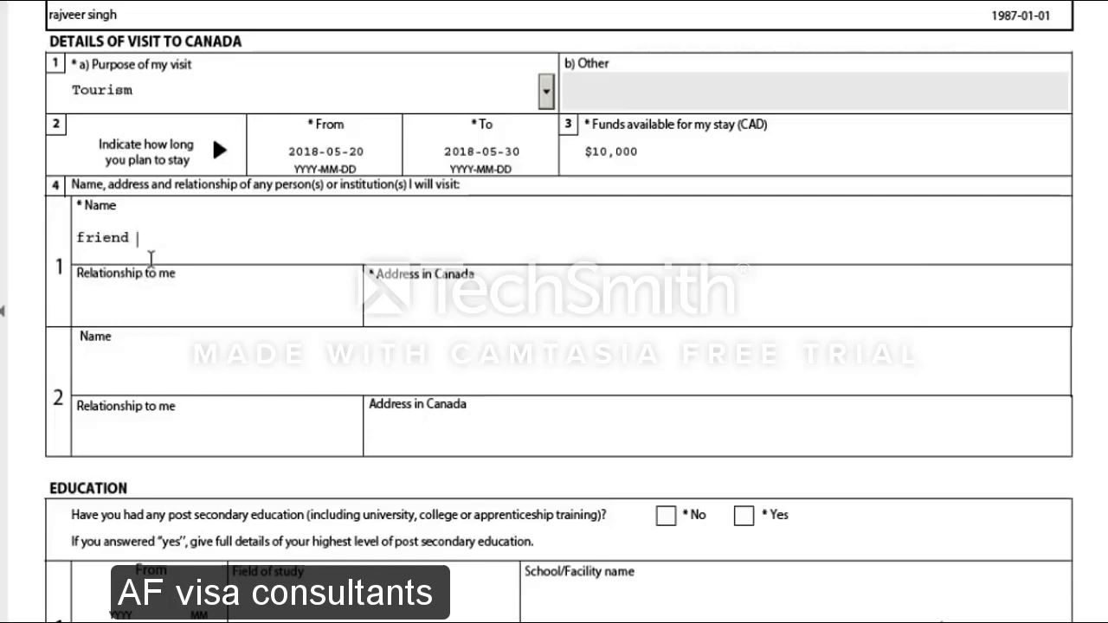
key(BackSpace)
key(BackSpace)
key(BackSpace)
key(BackSpace)
key(BackSpace)
key(BackSpace)
key(BackSpace)
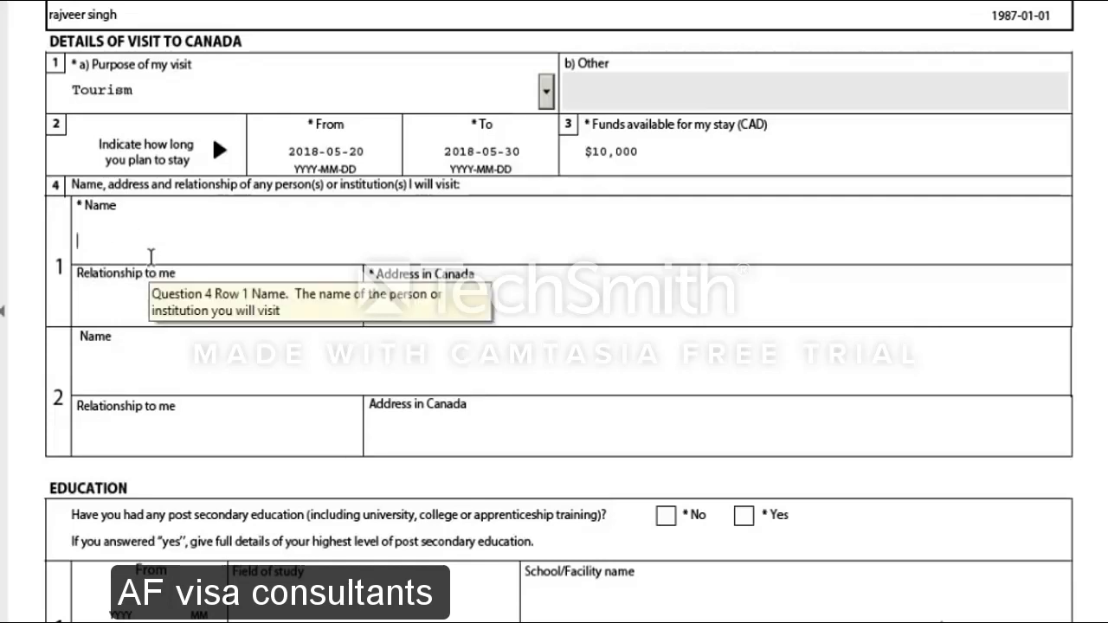
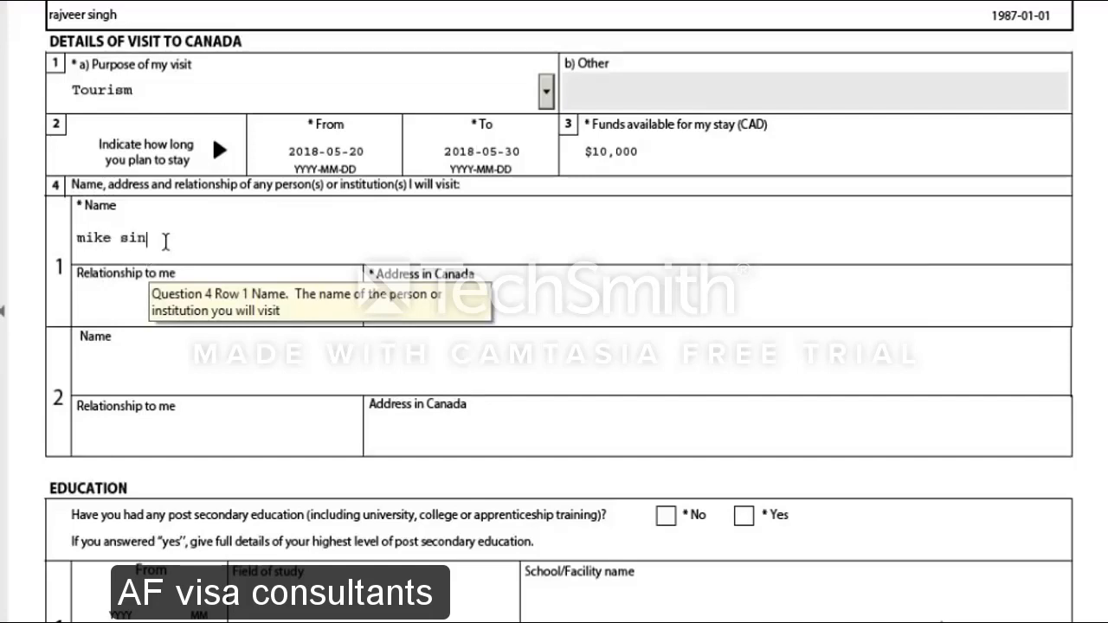
click(129, 307)
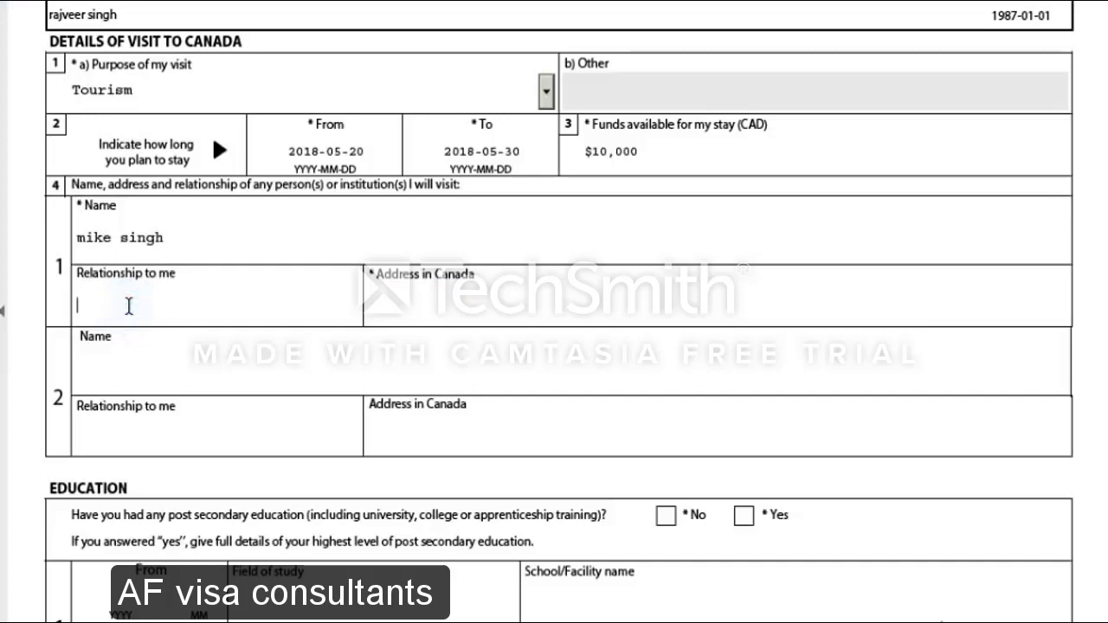
text(friend)
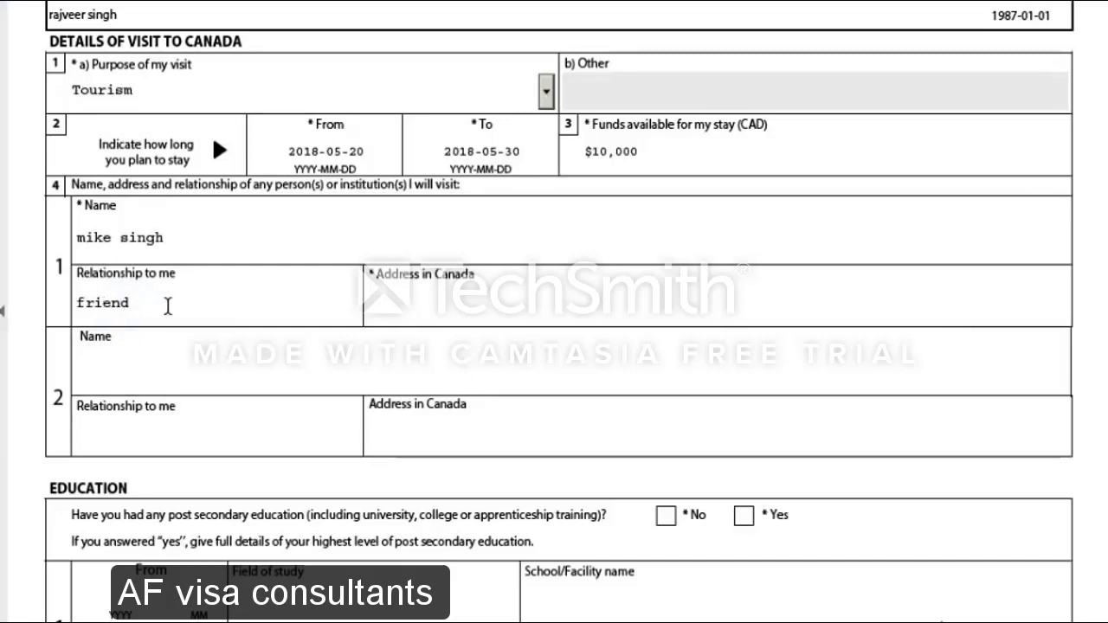
click(484, 299)
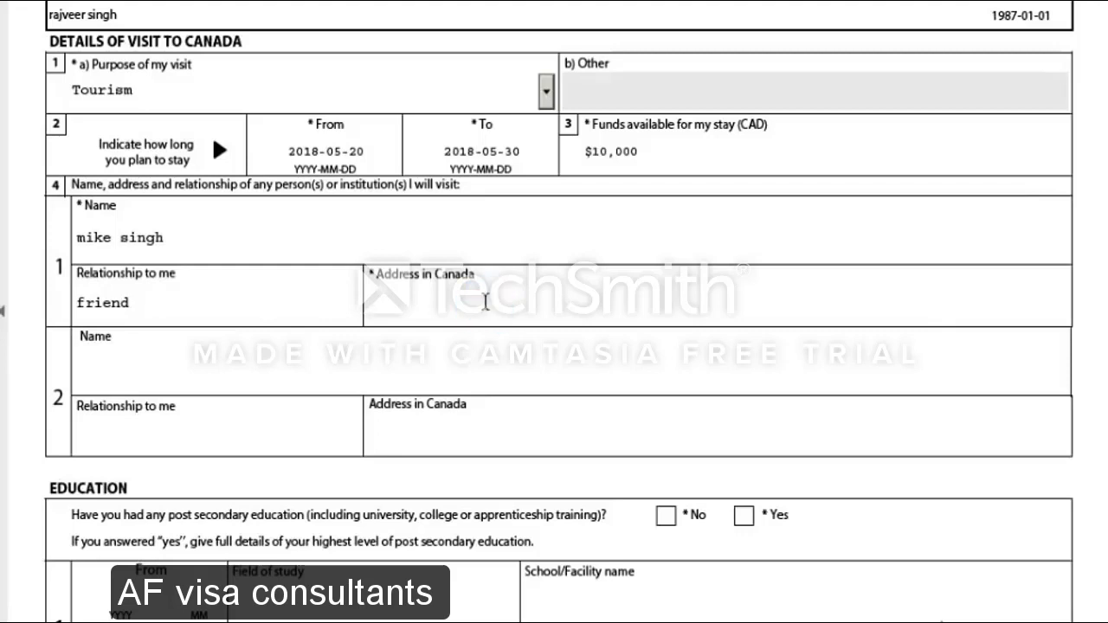
text(canad)
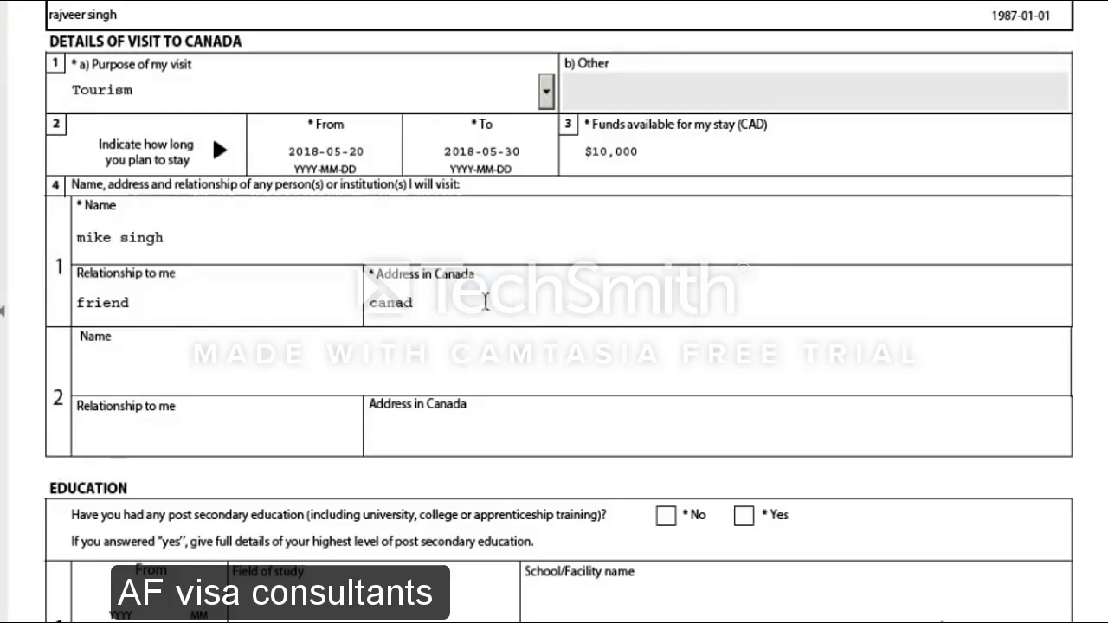
text(ain adre)
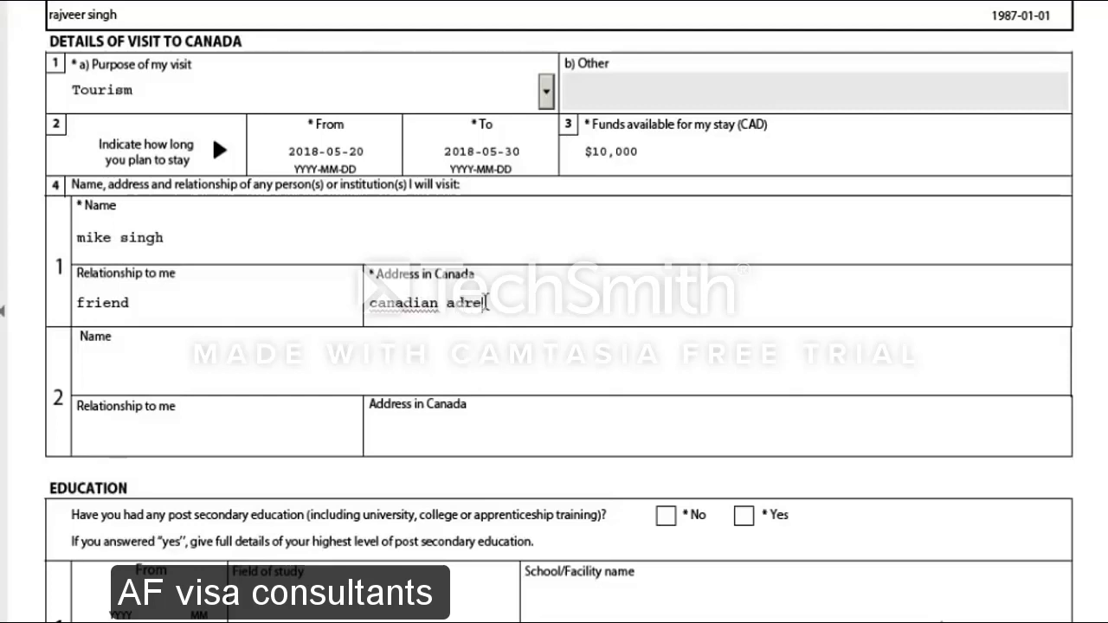
text(ss)
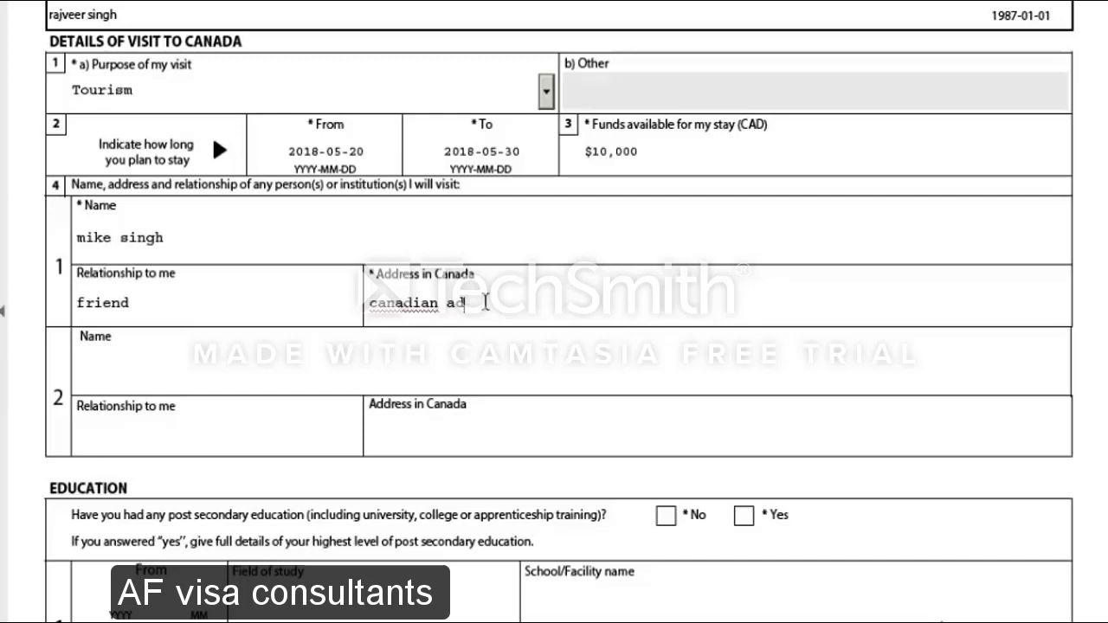
text(ress)
click(145, 385)
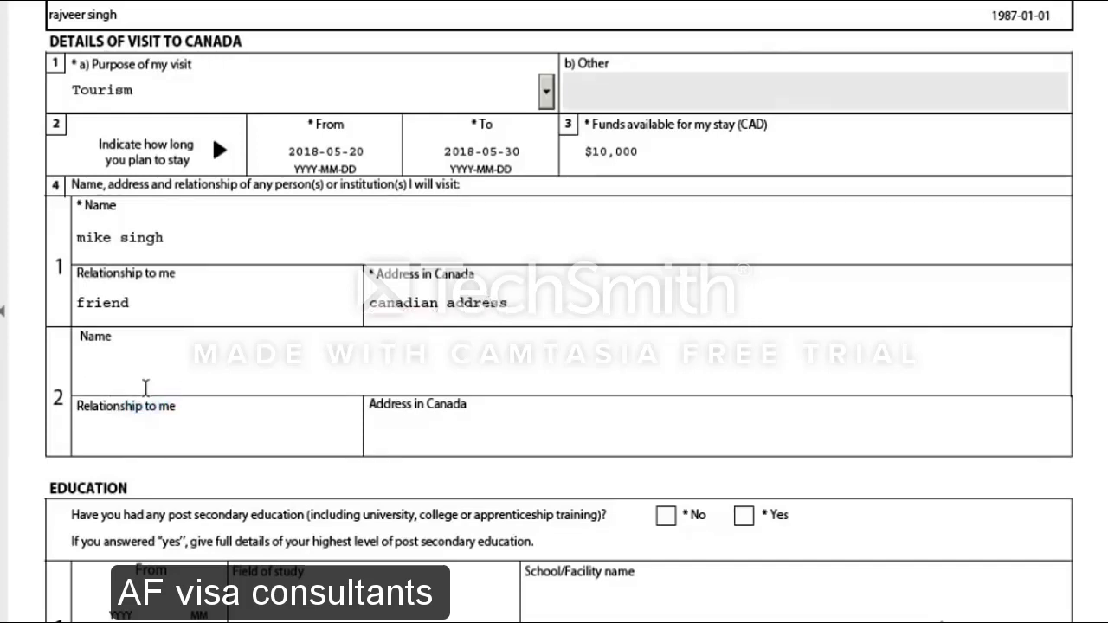
scroll(145, 387, down, 1)
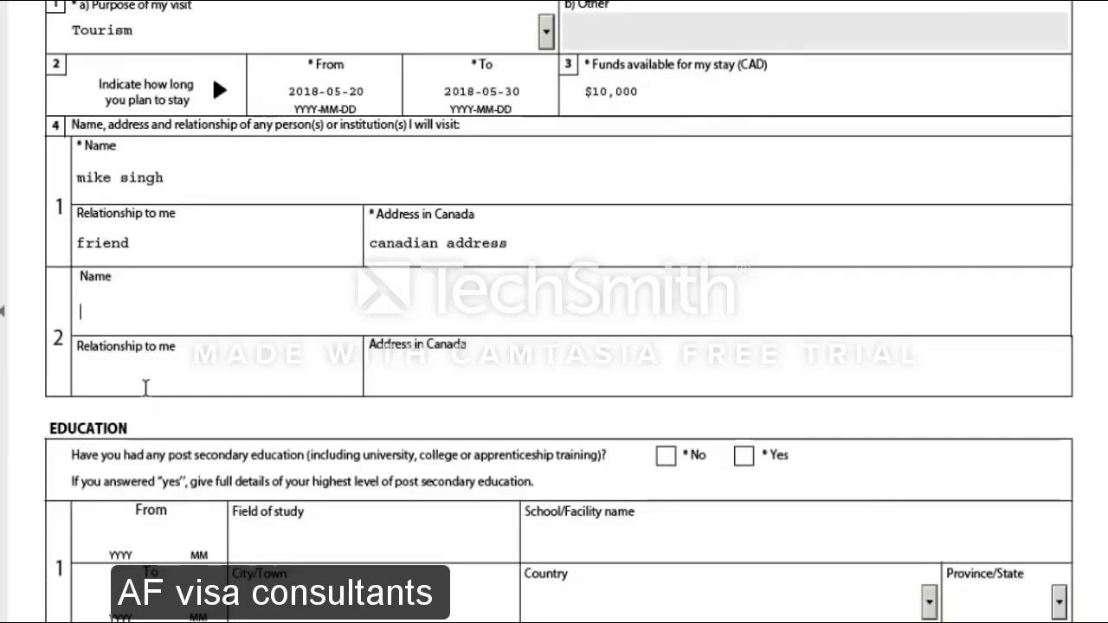
Name the second place to visit 'hotel name'
click(126, 309)
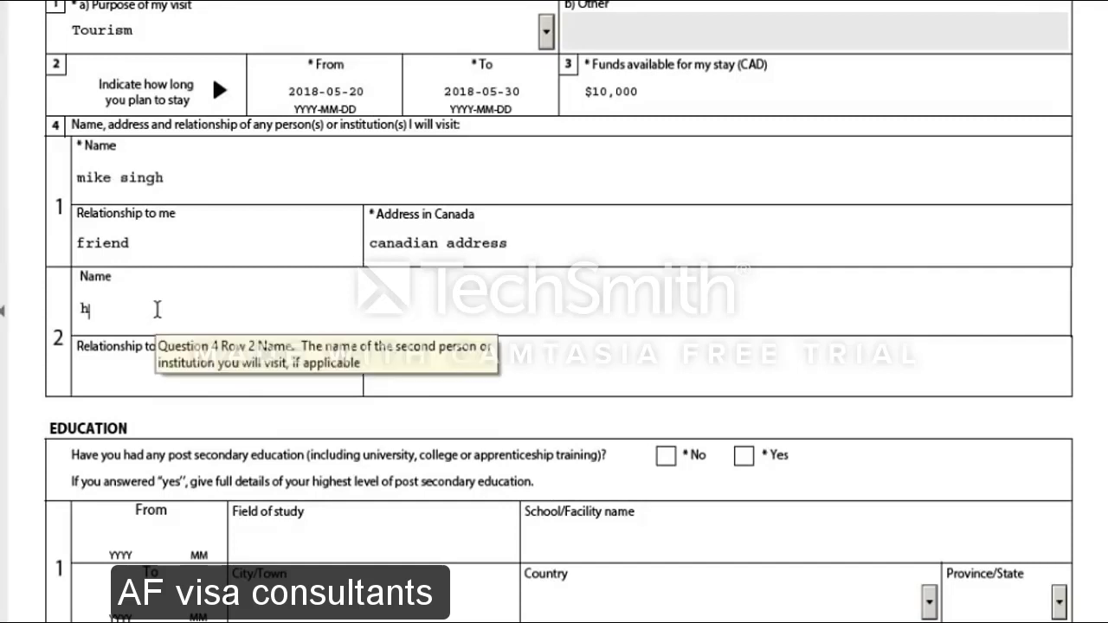
text(tel)
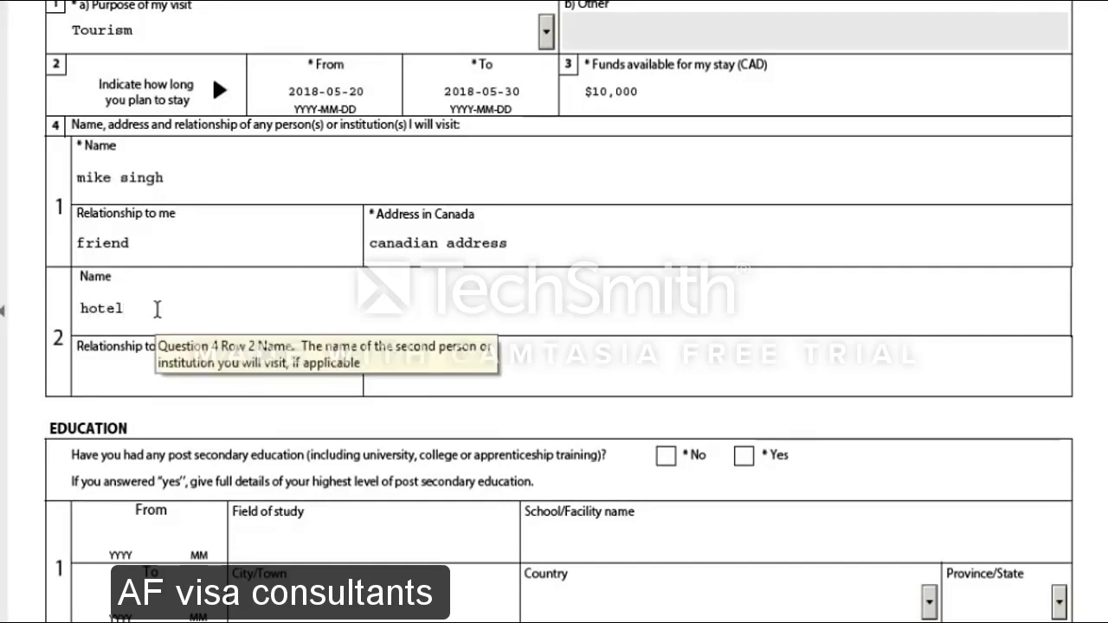
click(129, 381)
click(139, 310)
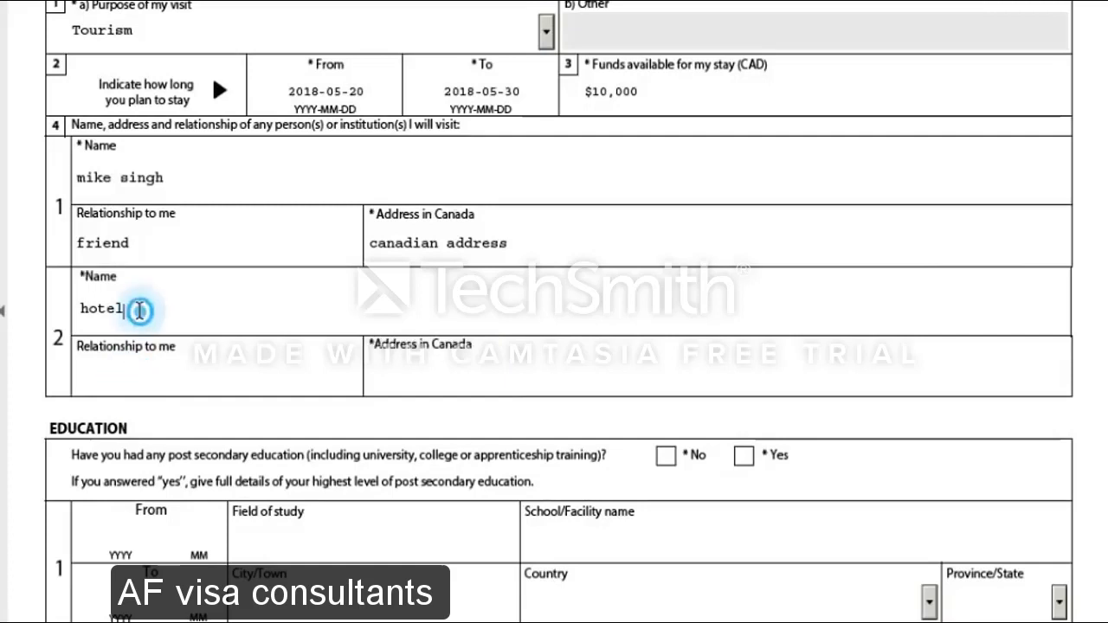
double_click(140, 310)
click(140, 310)
text(name)
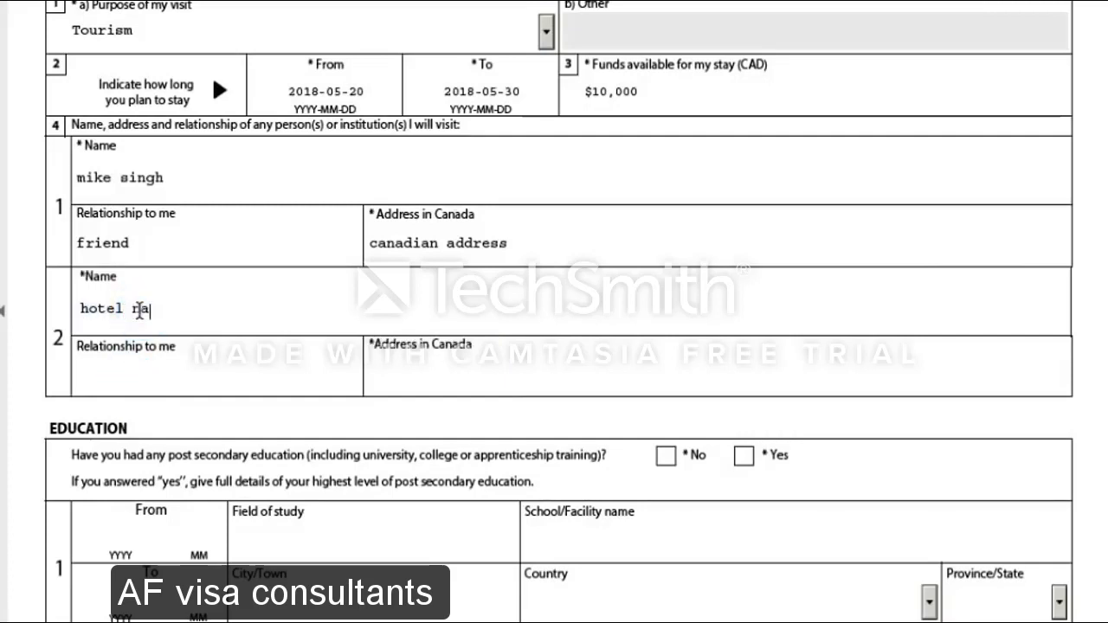
Leave the second row's relationship blank and set its address in Canada to 'toronto'
click(134, 370)
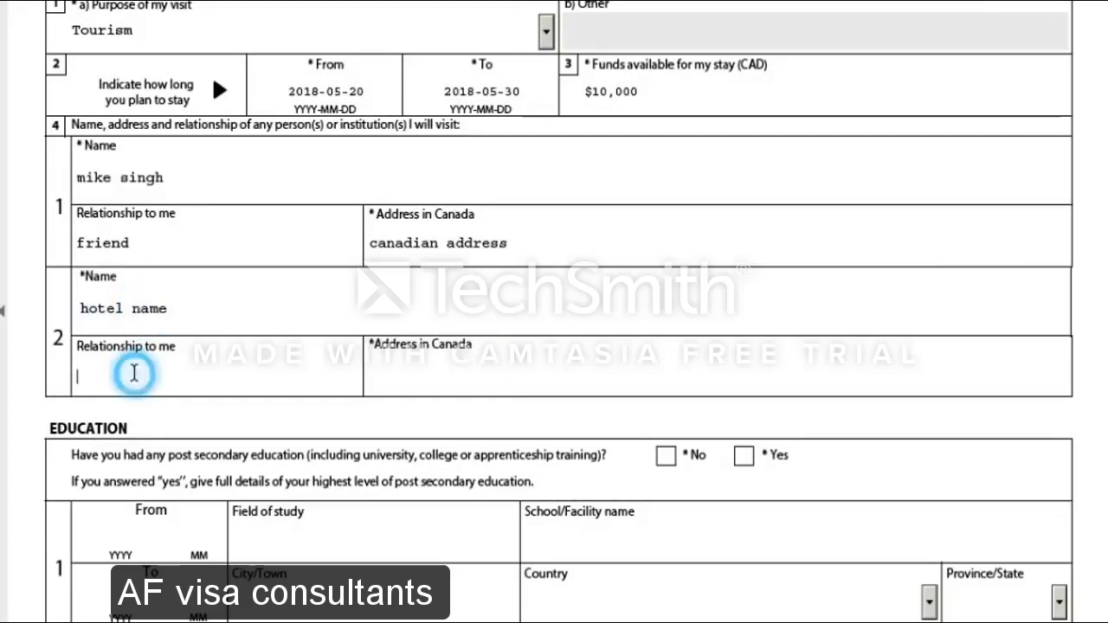
text(hotel)
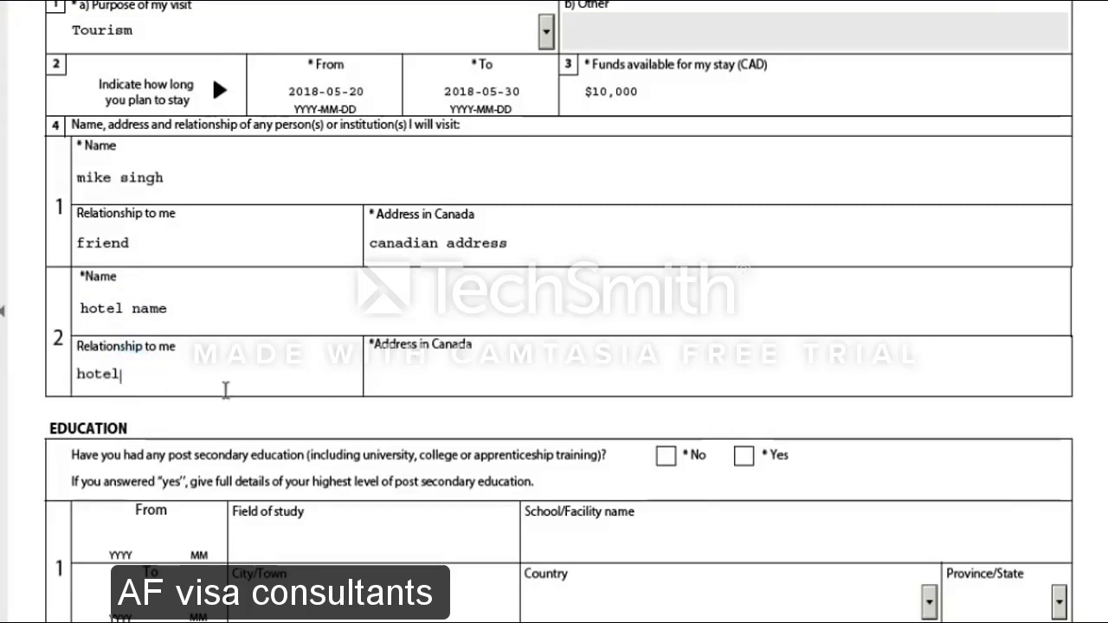
key(BackSpace)
key(BackSpace)
key(BackSpace)
key(BackSpace)
key(BackSpace)
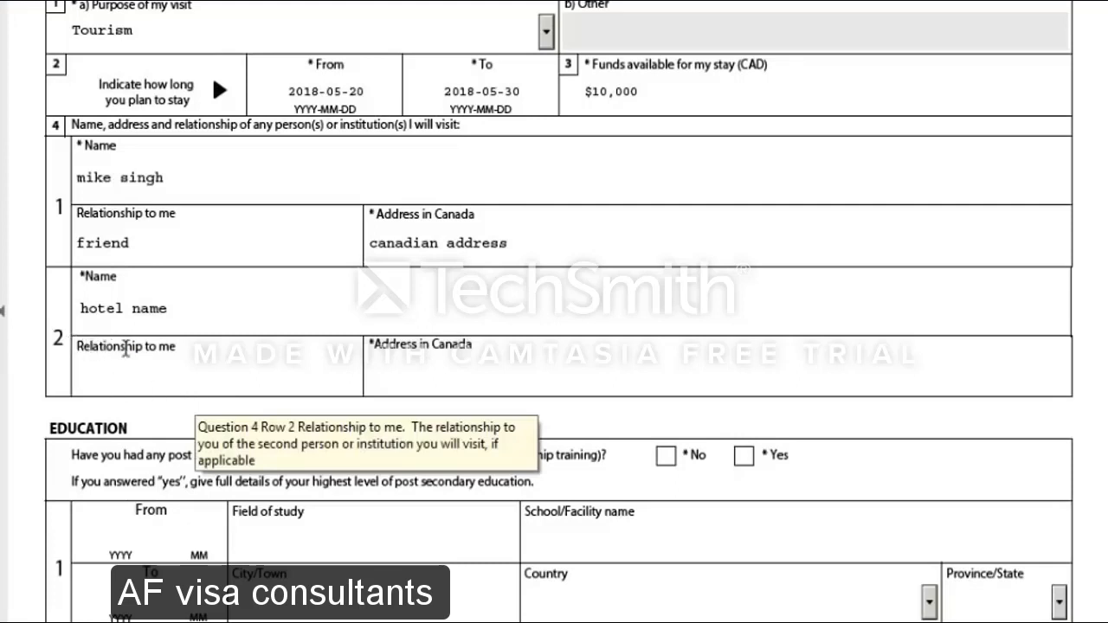
click(523, 363)
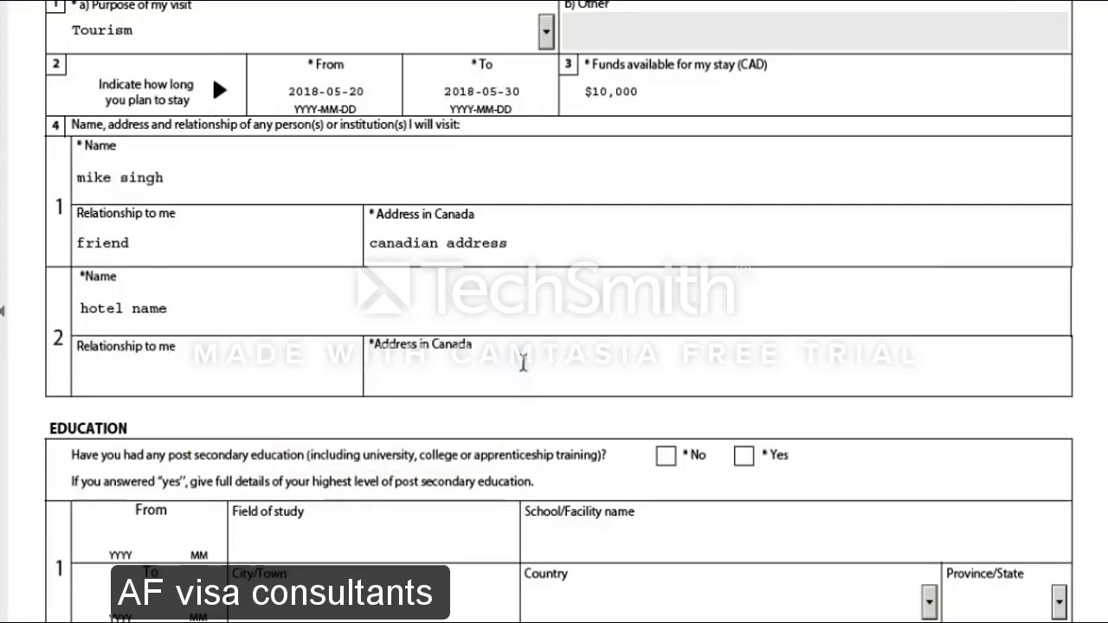
text(toronto)
scroll(256, 406, down, 2)
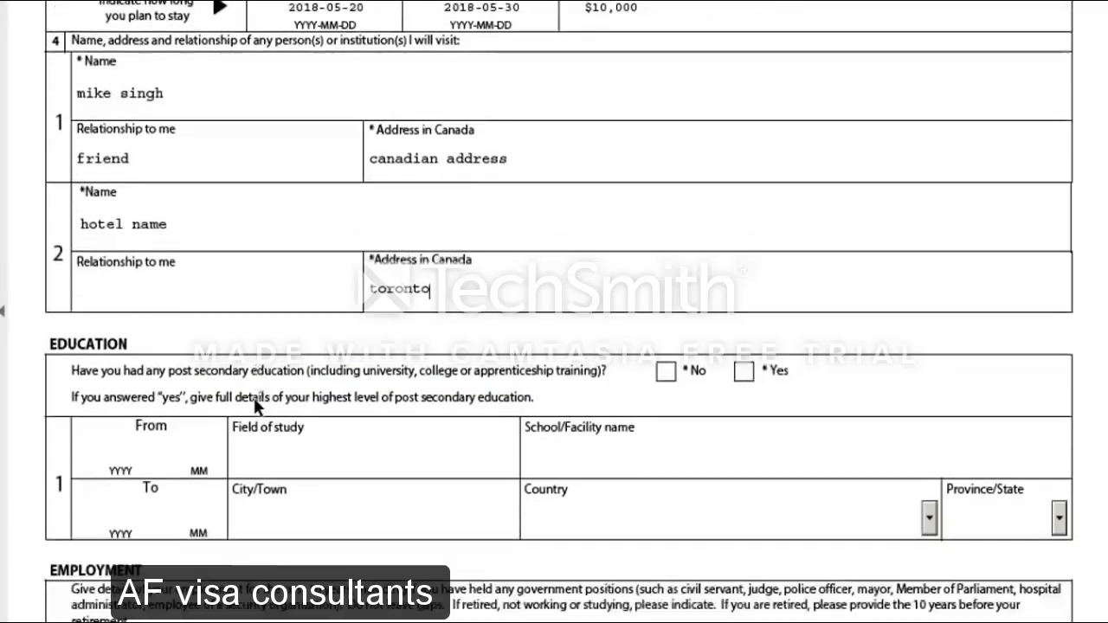
scroll(254, 397, down, 2)
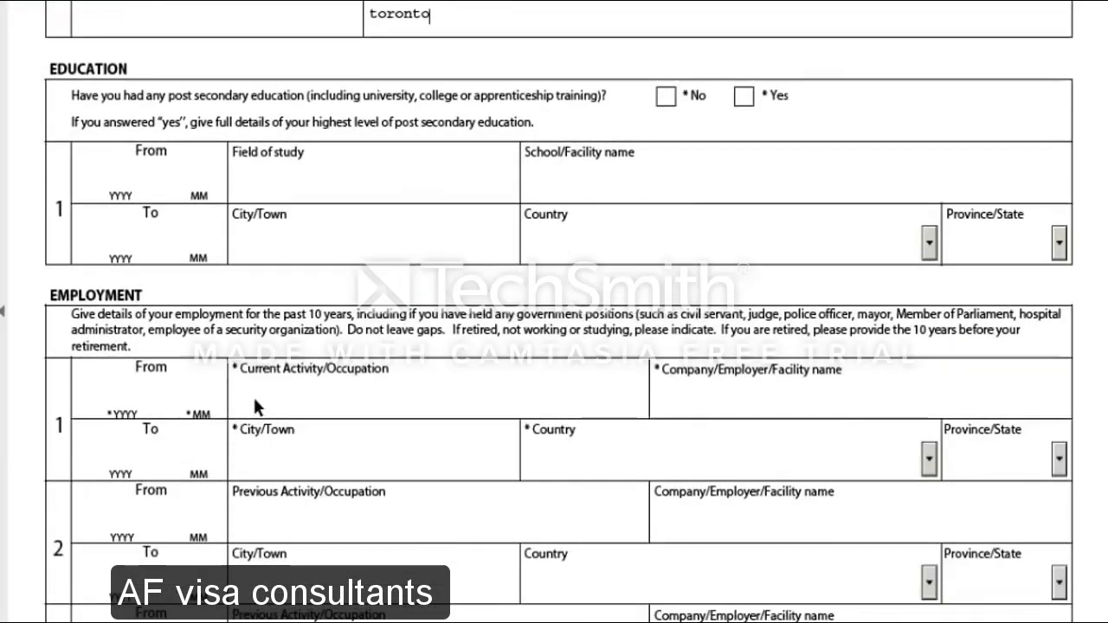
Enter education dates 2014-01 to 2016-01 and field of study MA ECONOMICS
click(120, 167)
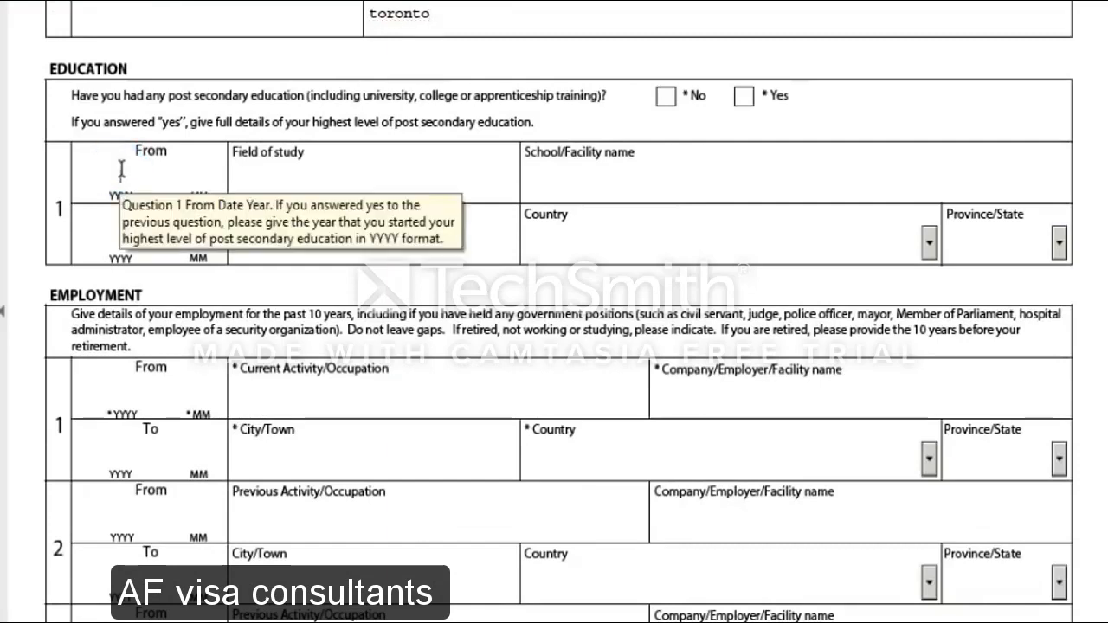
text(2014)
text(0)
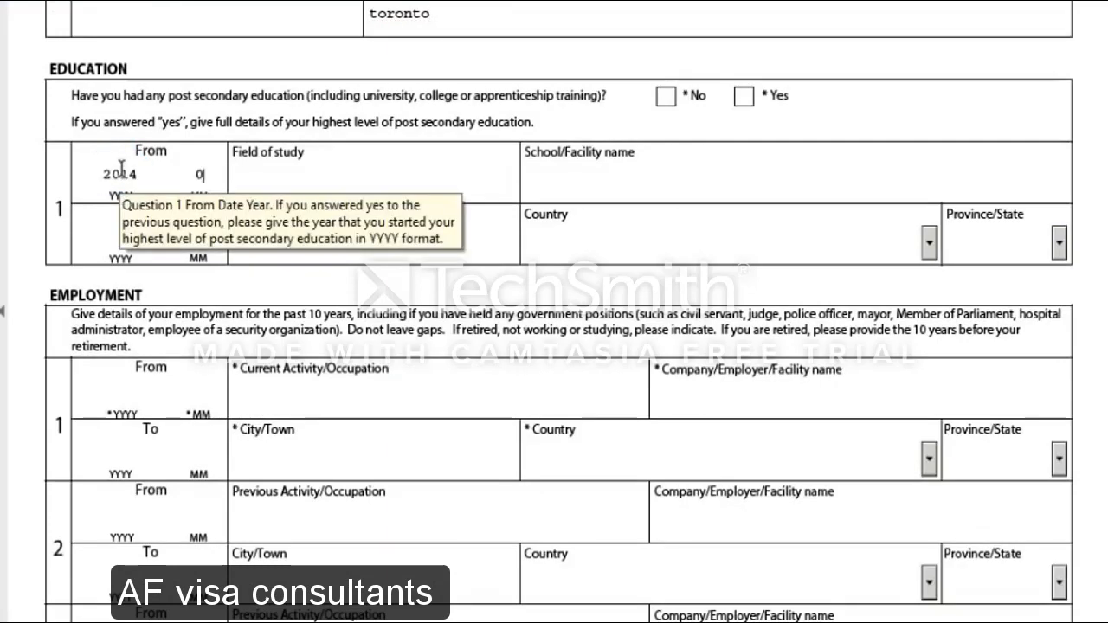
text(1)
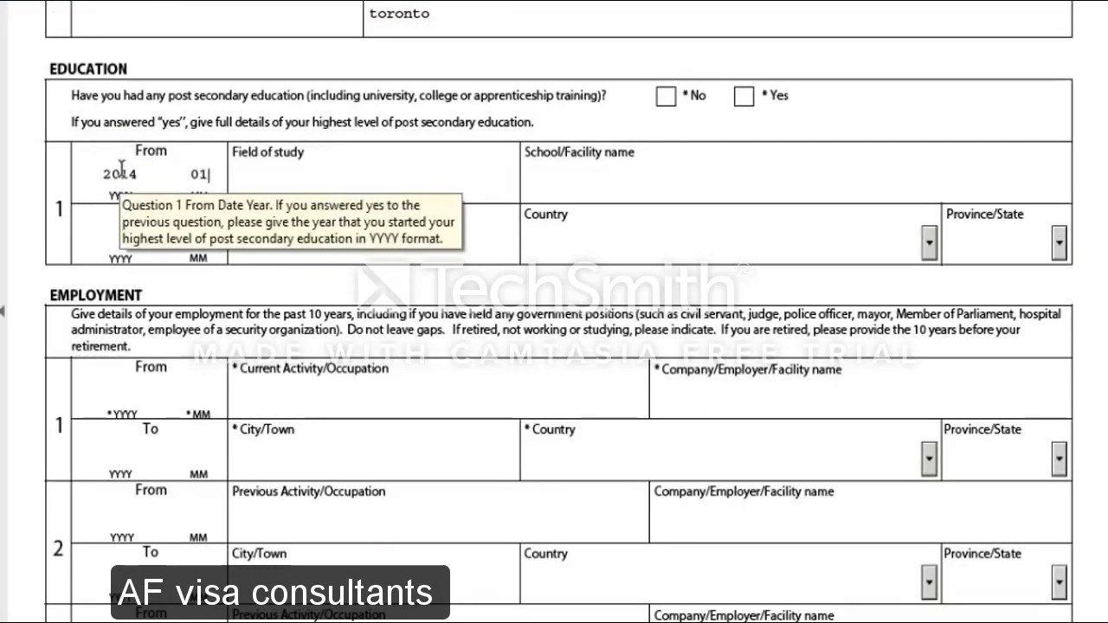
click(115, 232)
text(2016)
text(01)
click(290, 187)
text(studies)
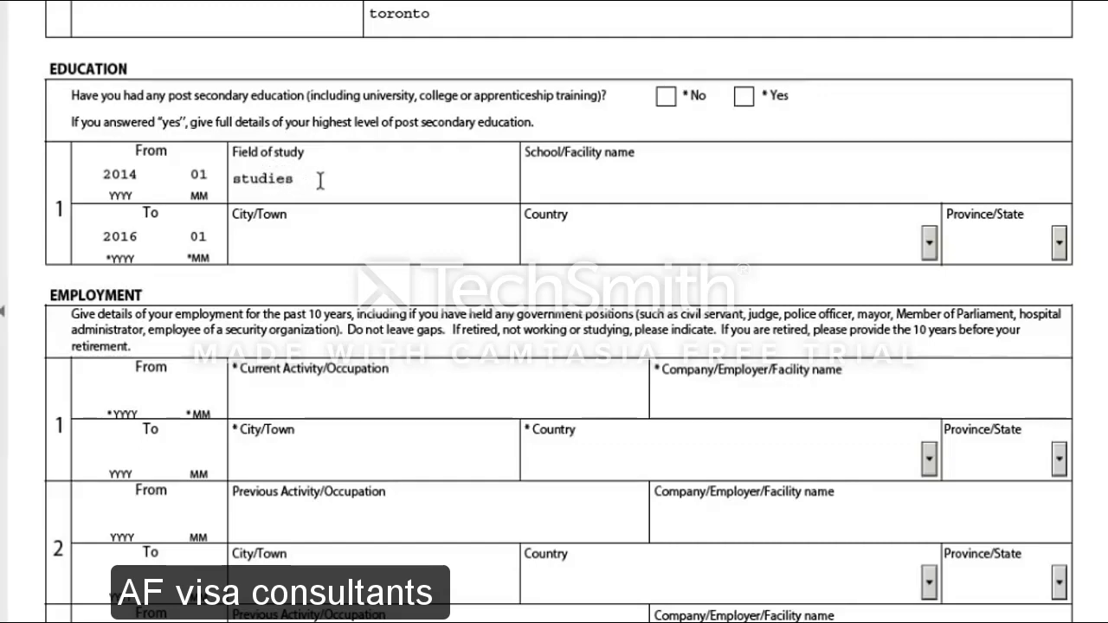
key(BackSpace)
key(BackSpace)
key(BackSpace)
key(BackSpace)
key(BackSpace)
key(BackSpace)
text(MA ECONO)
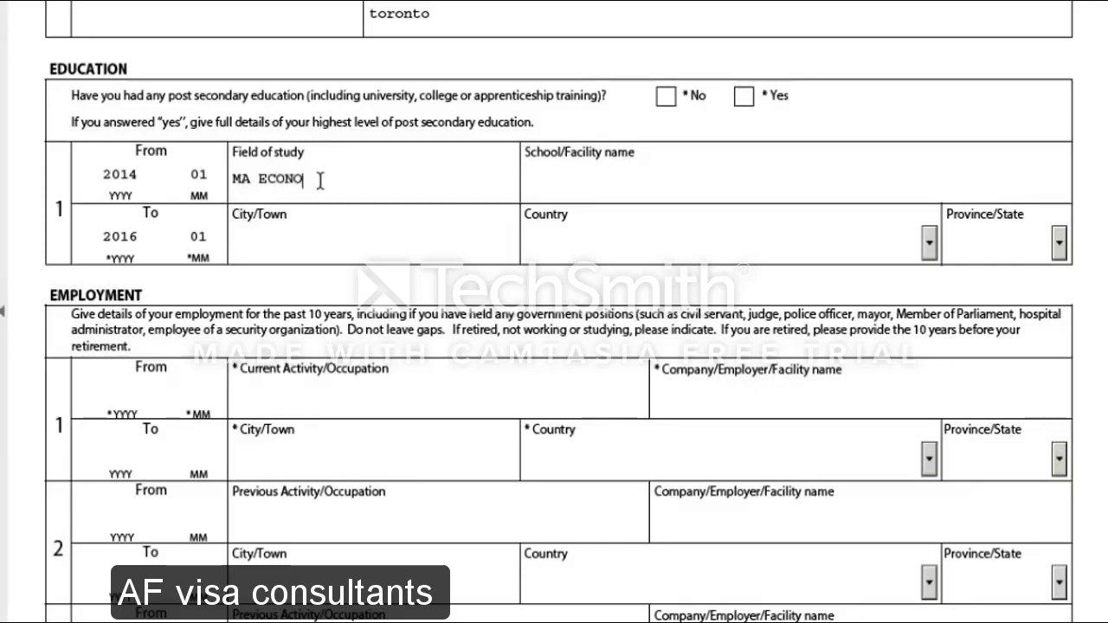
text(MICS)
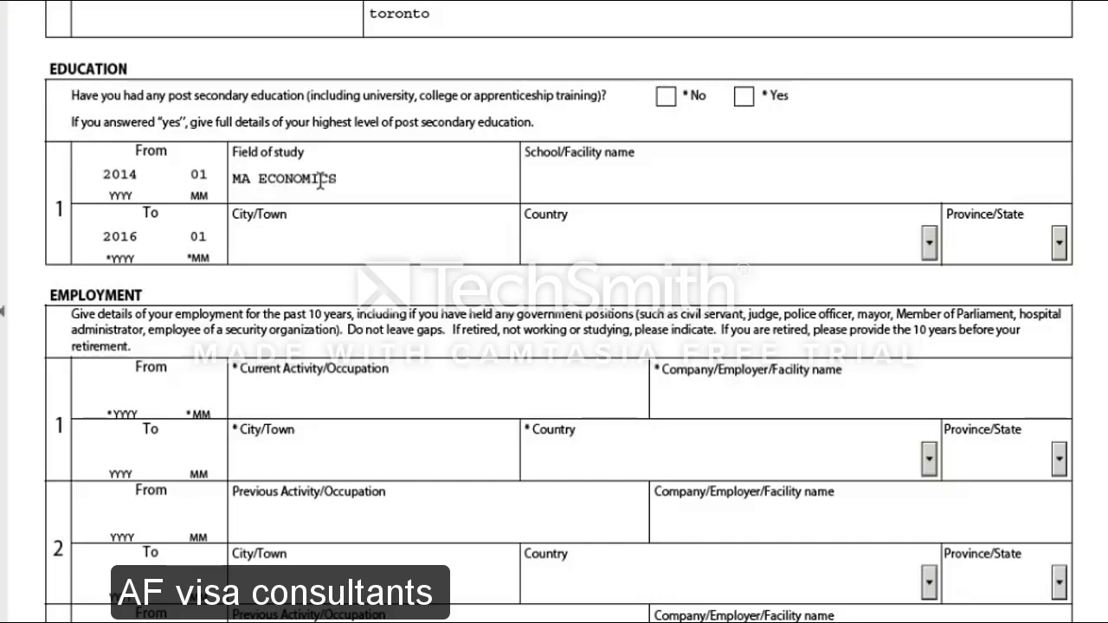
Fill school EXAMPLE COLLEGE, city JALANDHAR, and country India for the education record
click(657, 193)
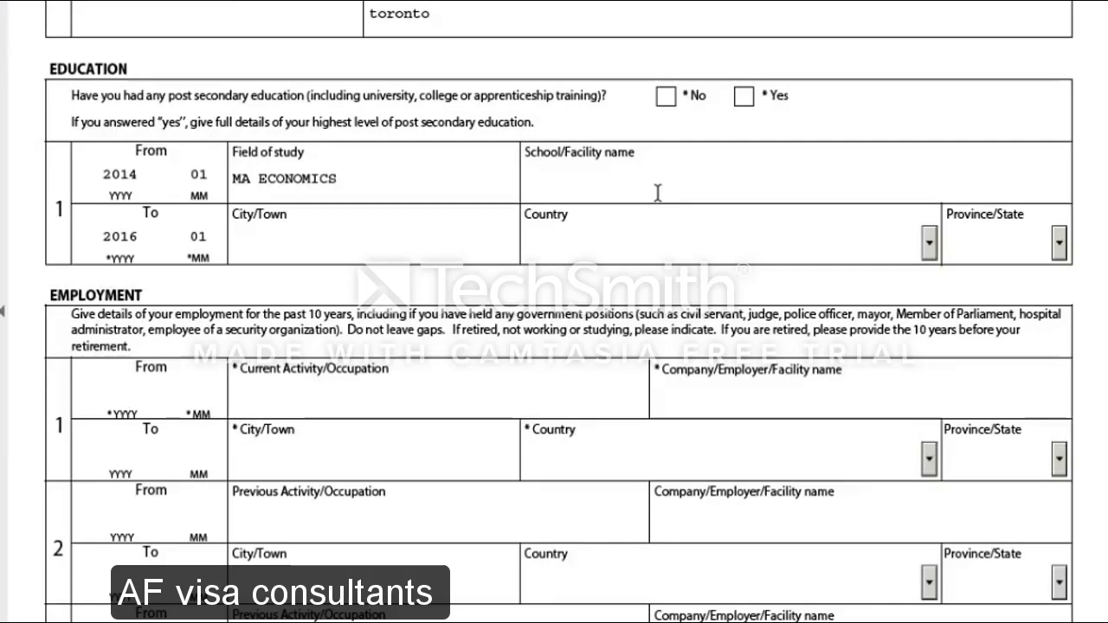
text(EXAMPLE CO)
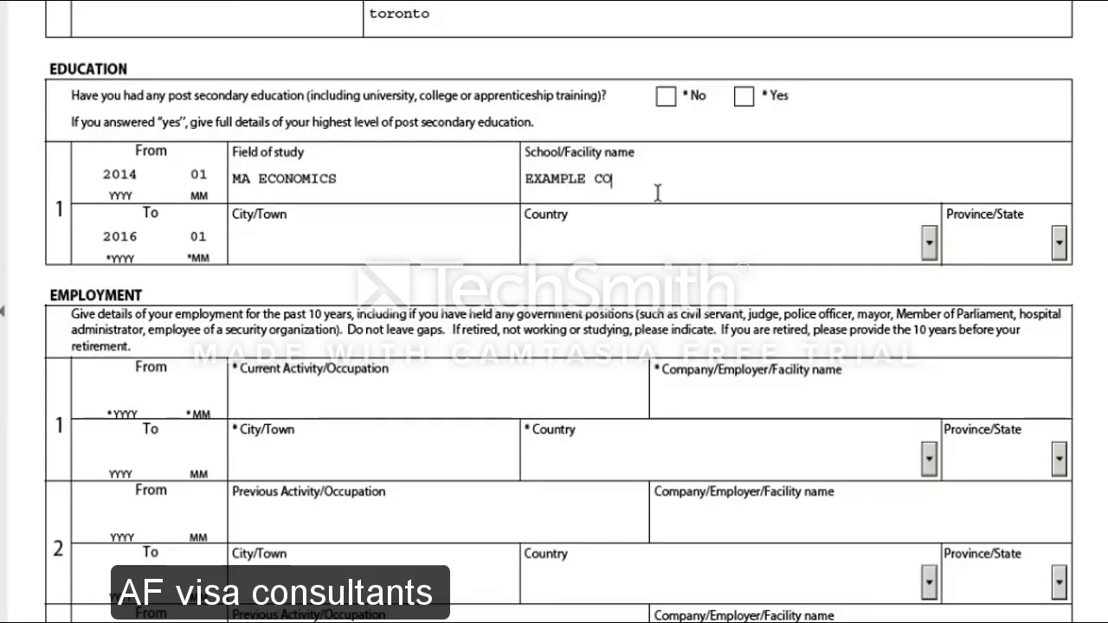
text(LLEGE)
click(323, 236)
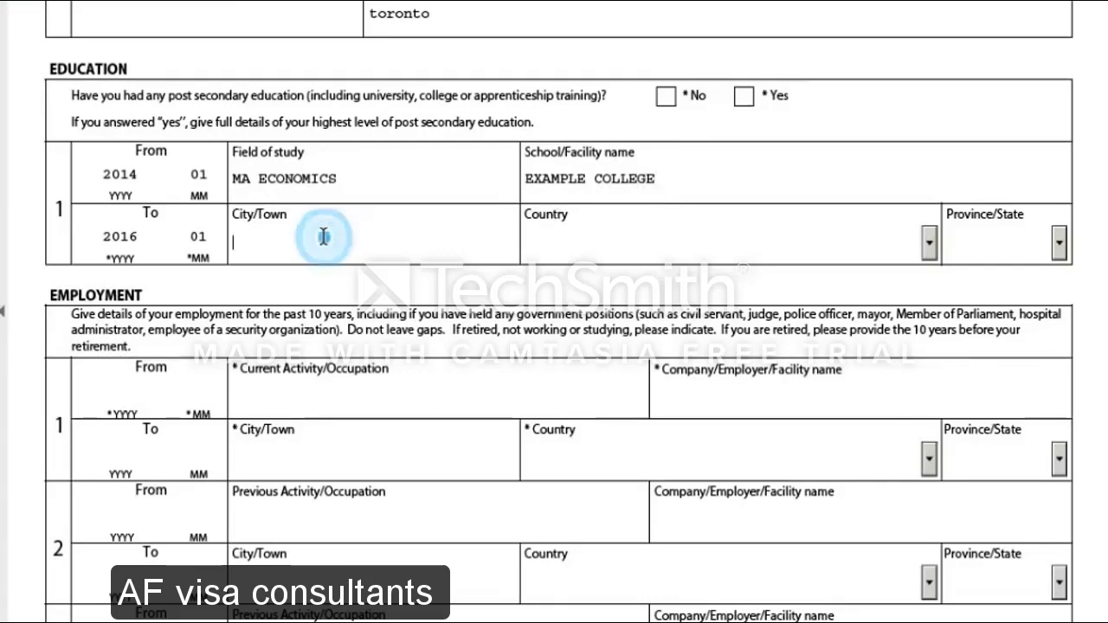
text(JALANDH)
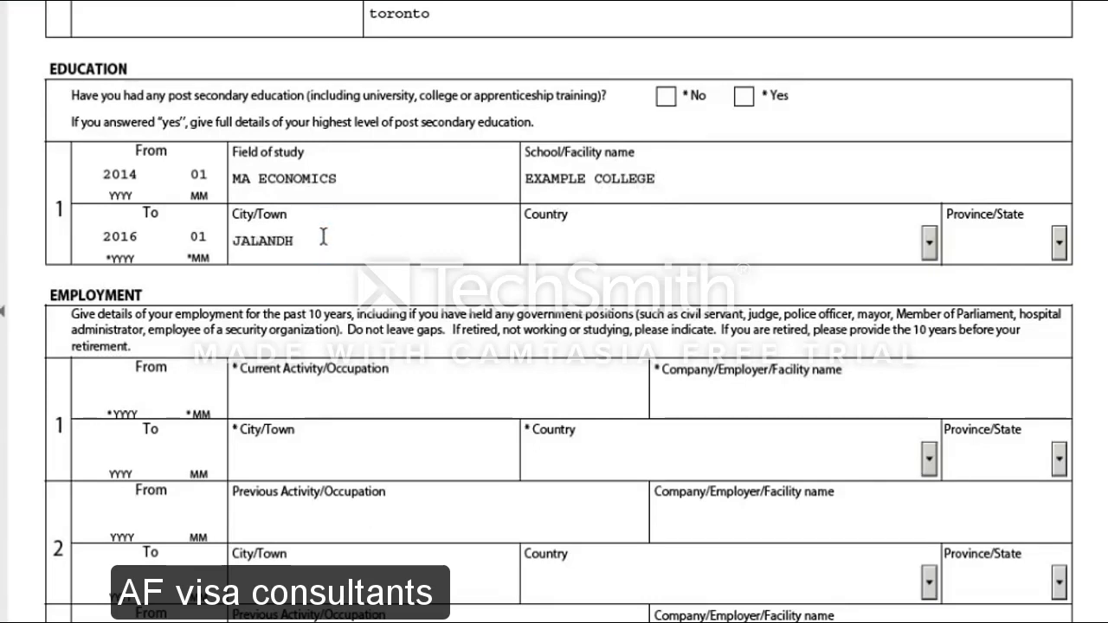
text(AR)
click(703, 241)
key(i)
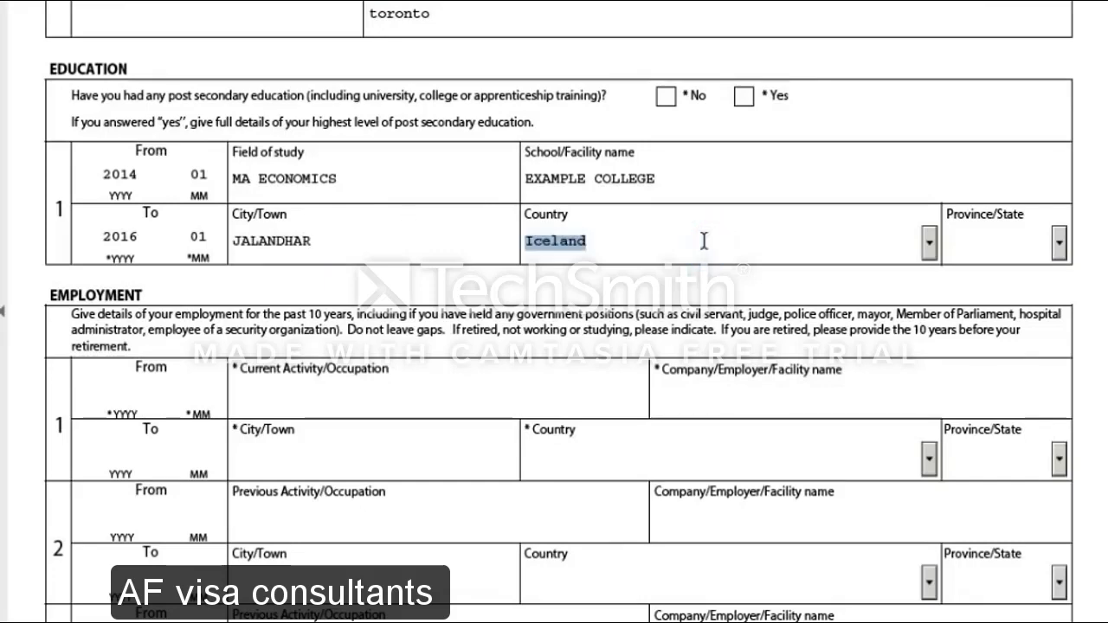
key(i)
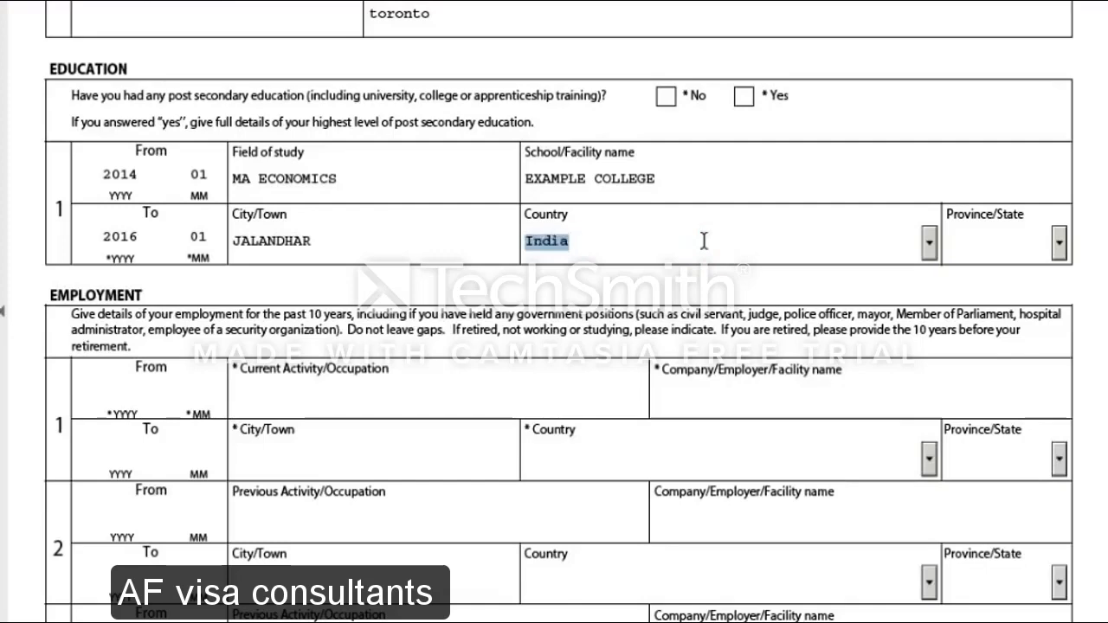
key(Return)
scroll(289, 390, down, 2)
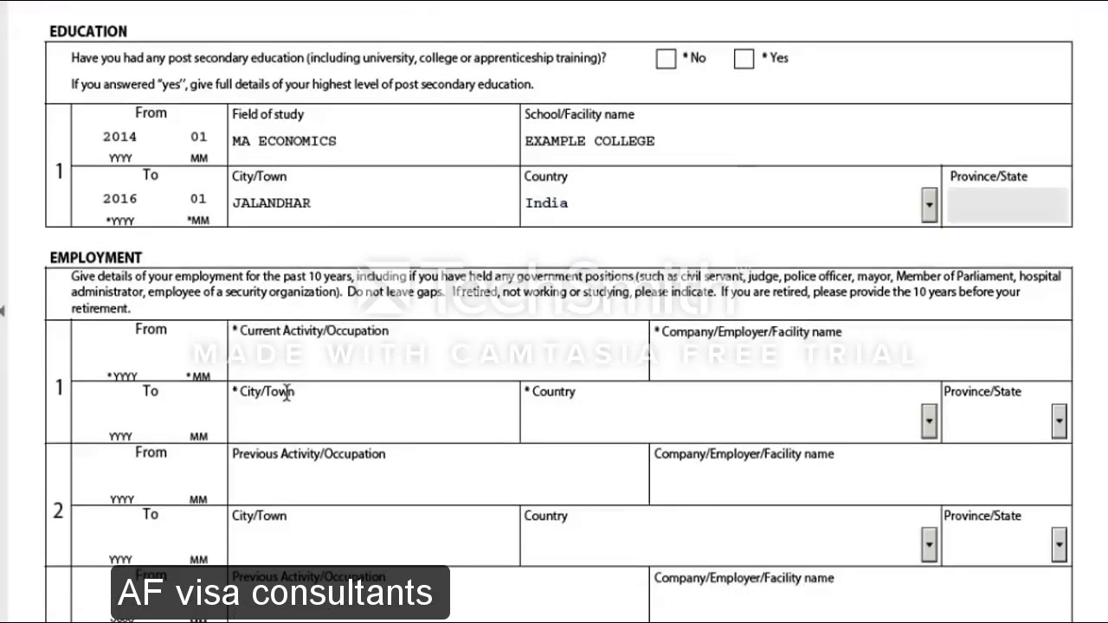
Enter employment dates 2014-01 to 2018-04 and occupation SENIOR MANAGER
click(111, 303)
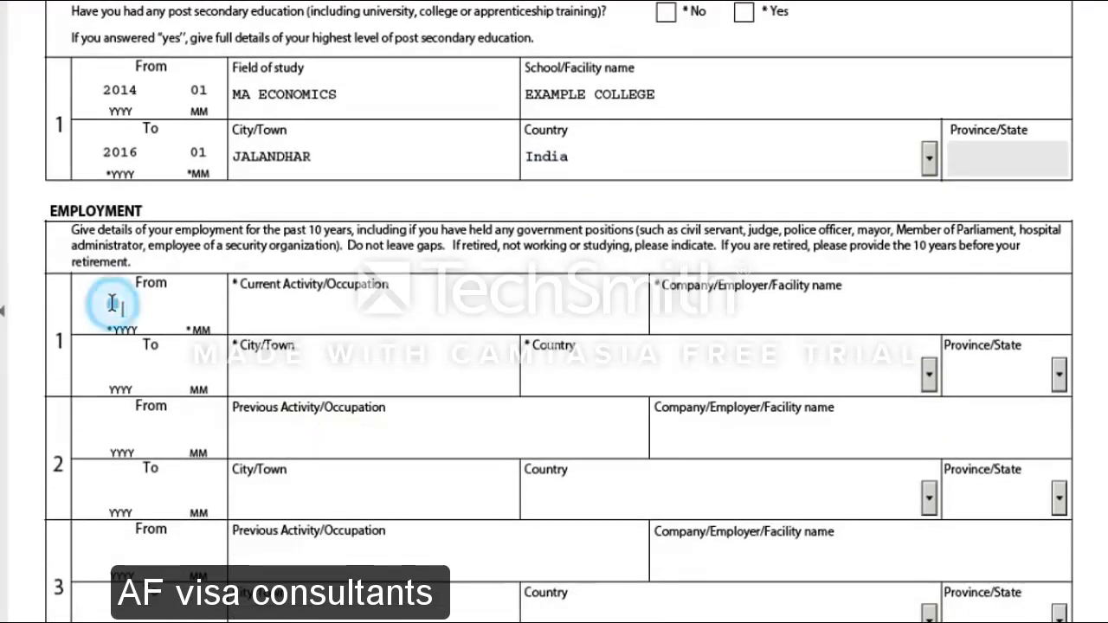
scroll(358, 378, down, 2)
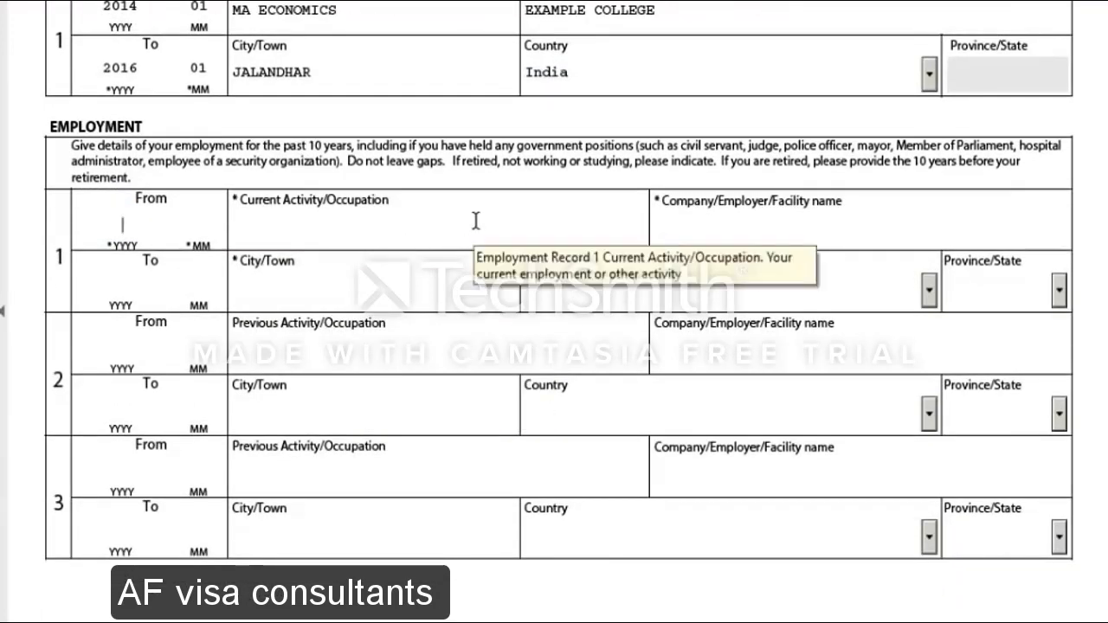
double_click(485, 163)
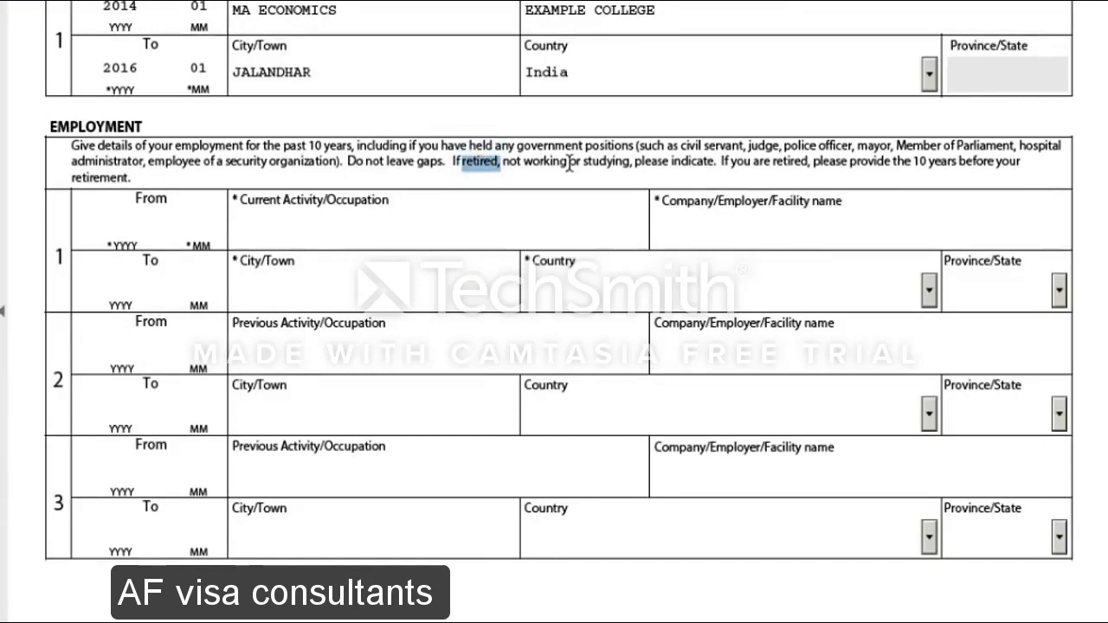
click(126, 223)
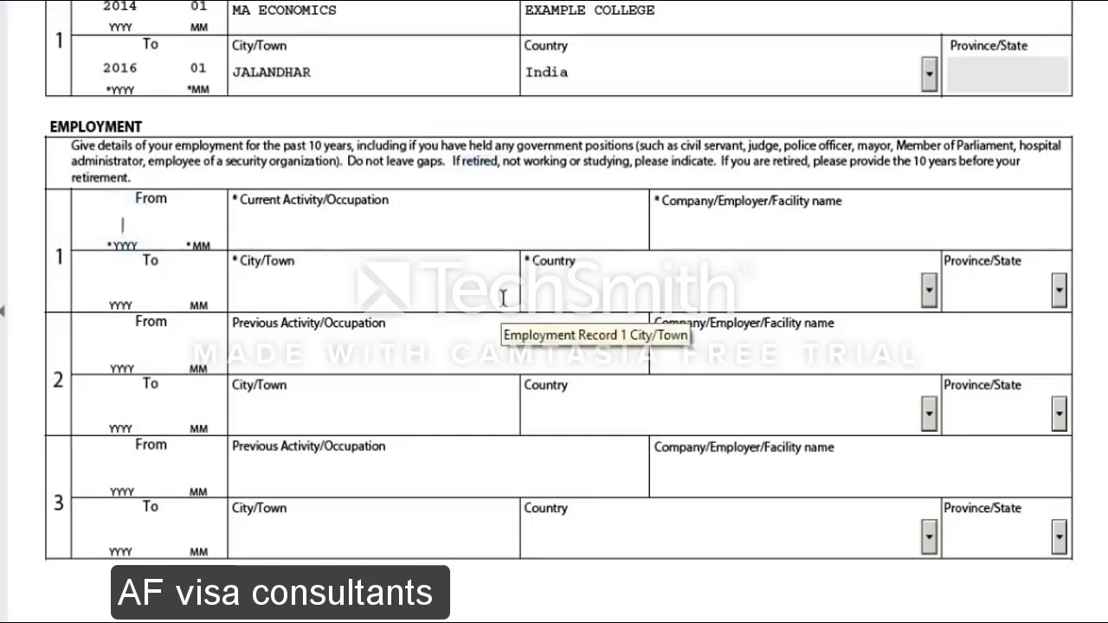
text(2014 )
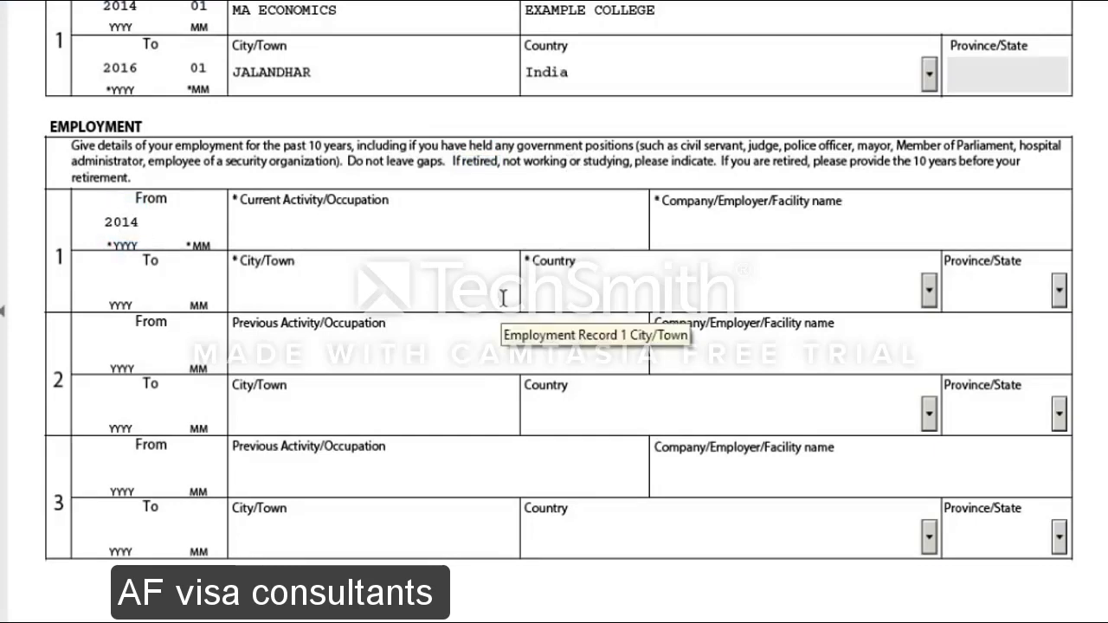
text(01)
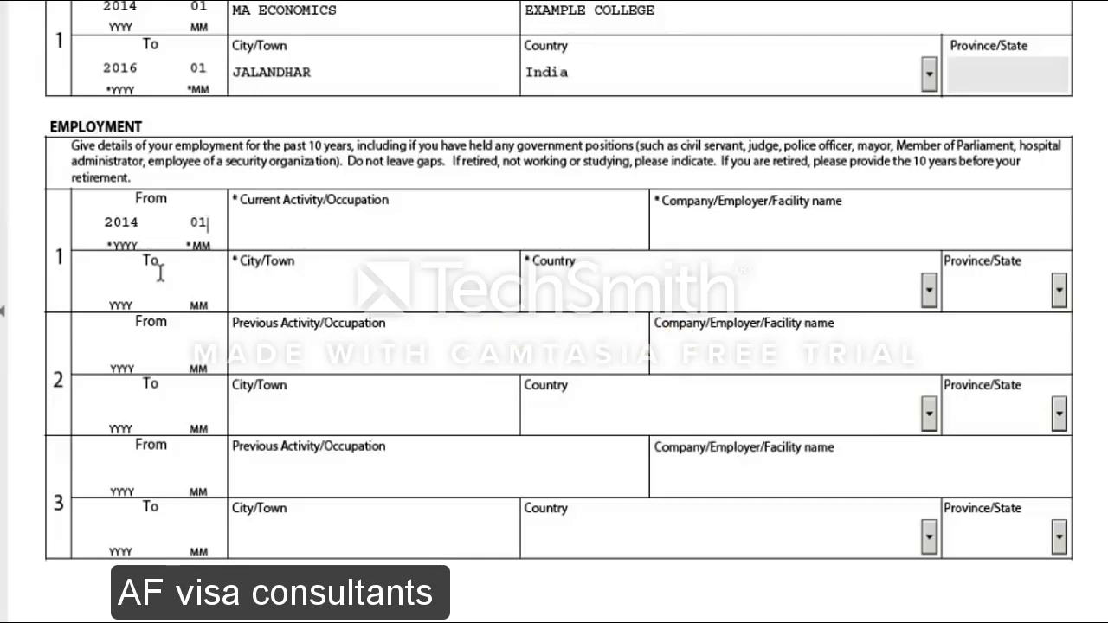
click(125, 276)
text(2018)
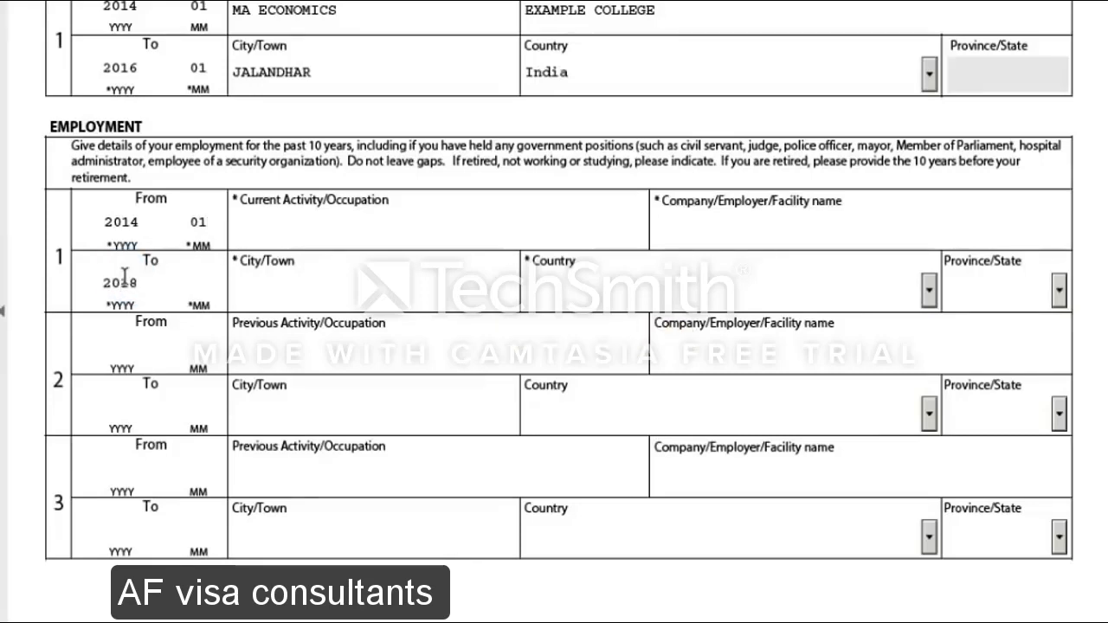
text(04)
click(320, 219)
text(SENIOR )
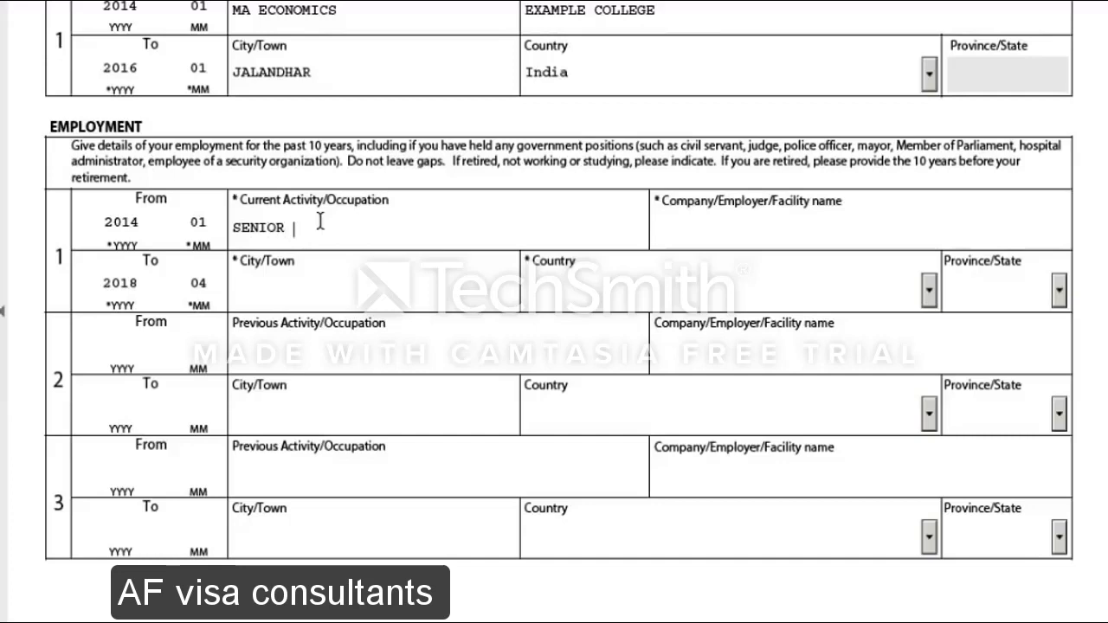
text(MANAGER)
Fill employer MCDONOLDS, city JALANDHAR, and country India for employment row 1
click(708, 227)
text(M)
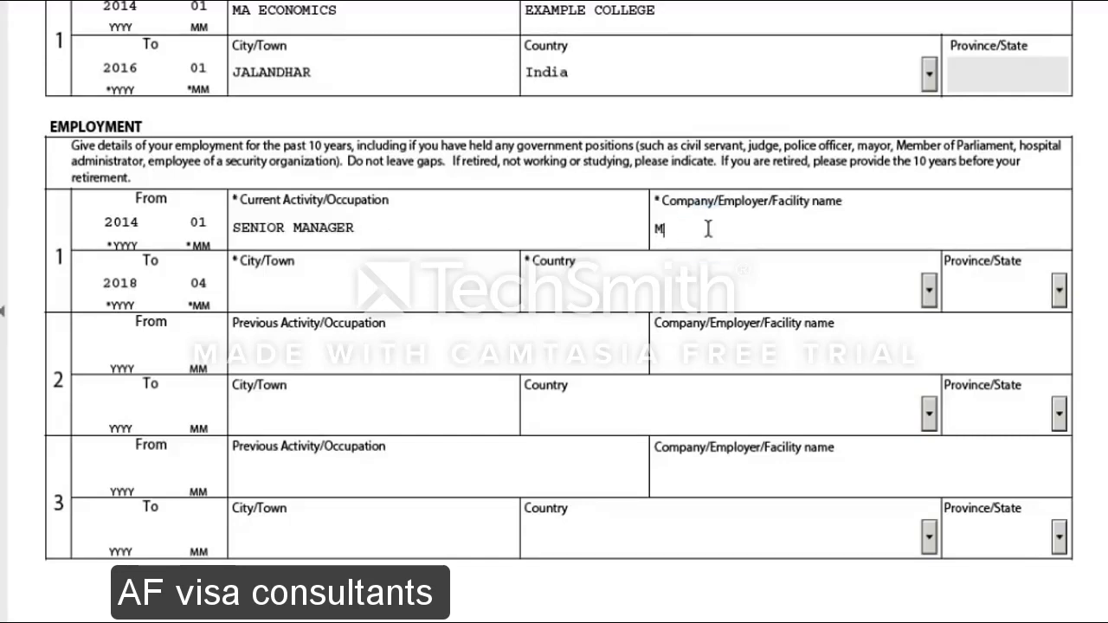
text(E)
key(BackSpace)
text(CDONOLDS)
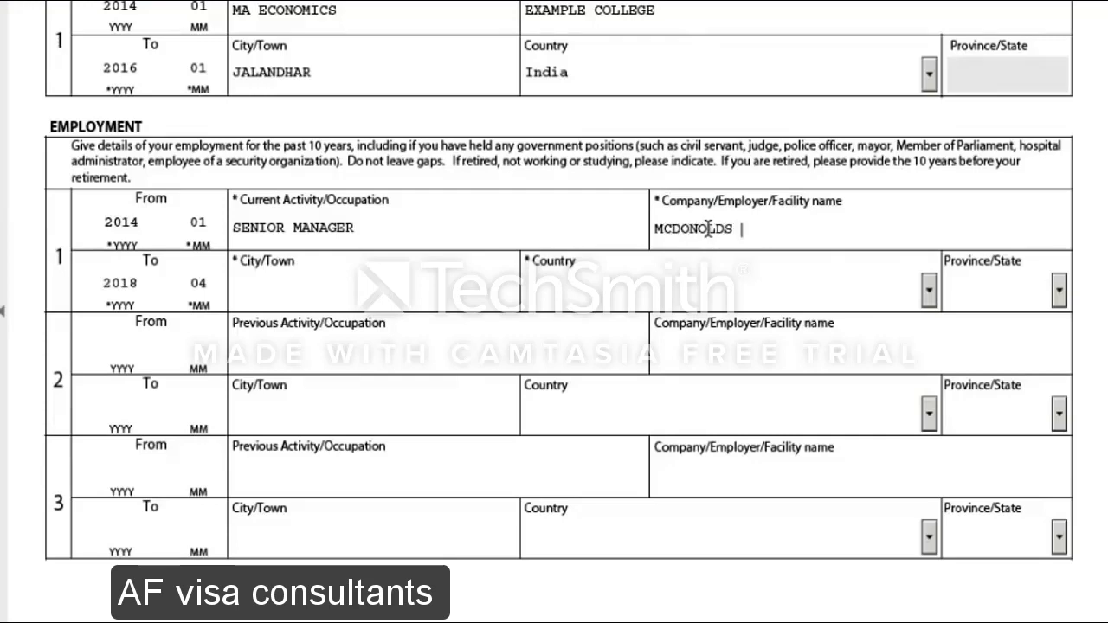
click(346, 298)
text(JALANDHAR)
click(663, 288)
text(India)
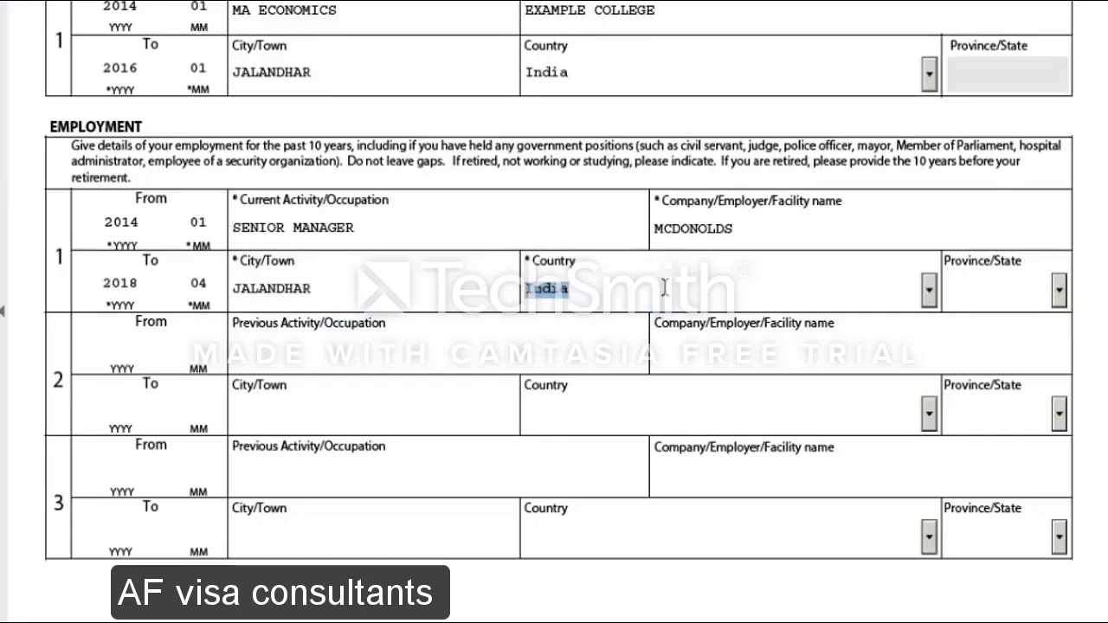
key(Return)
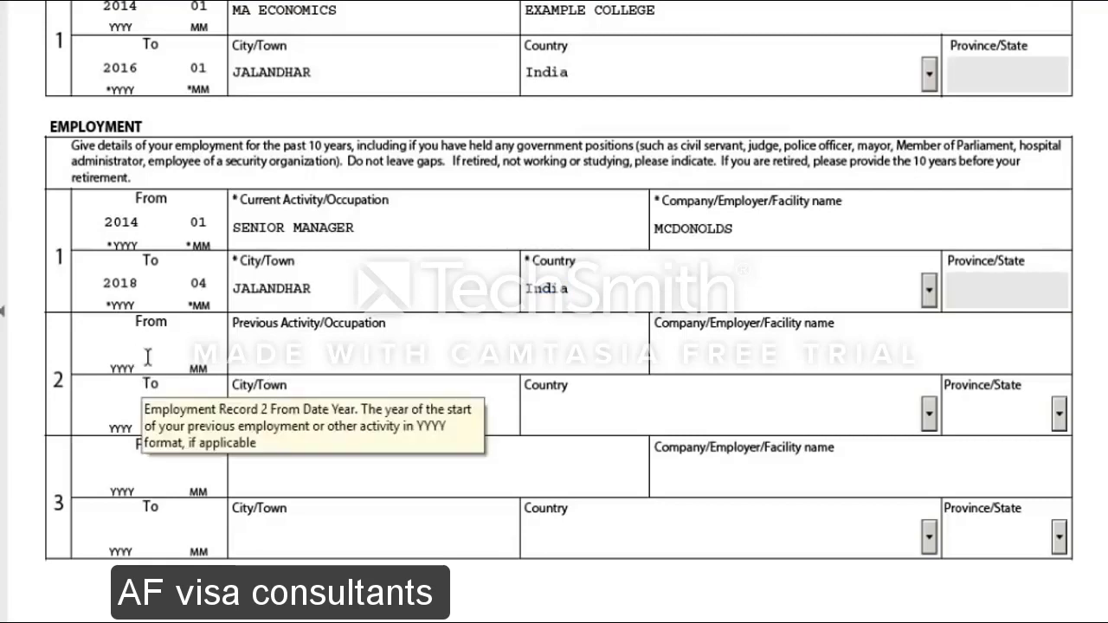
Scroll past the Employment table to page 4's Background Information section
scroll(376, 384, down, 2)
scroll(376, 384, down, 1)
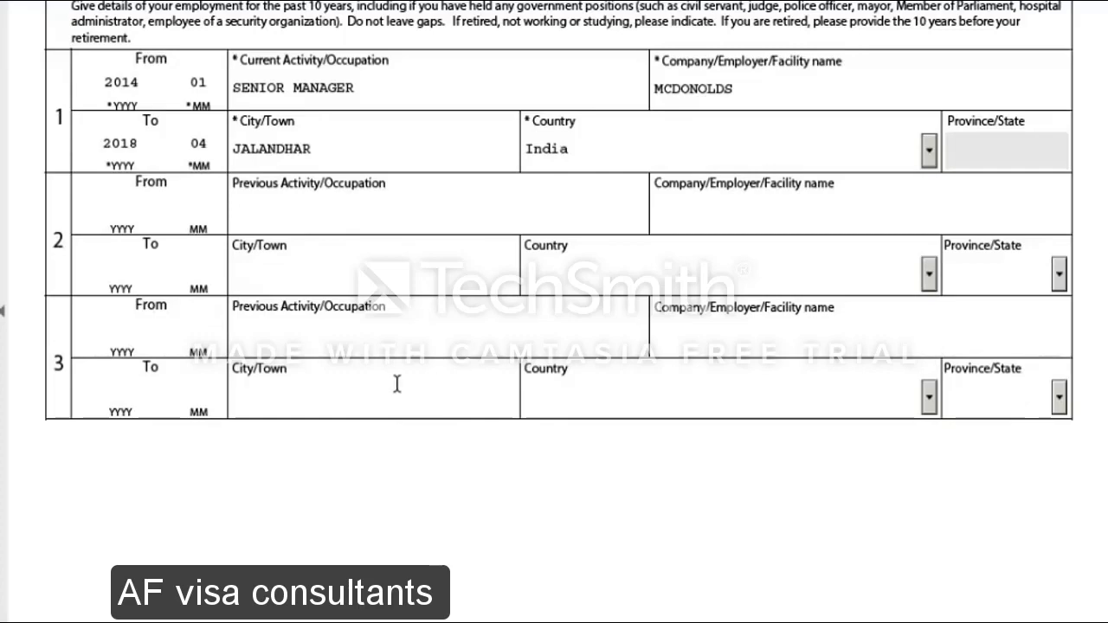
scroll(247, 368, down, 8)
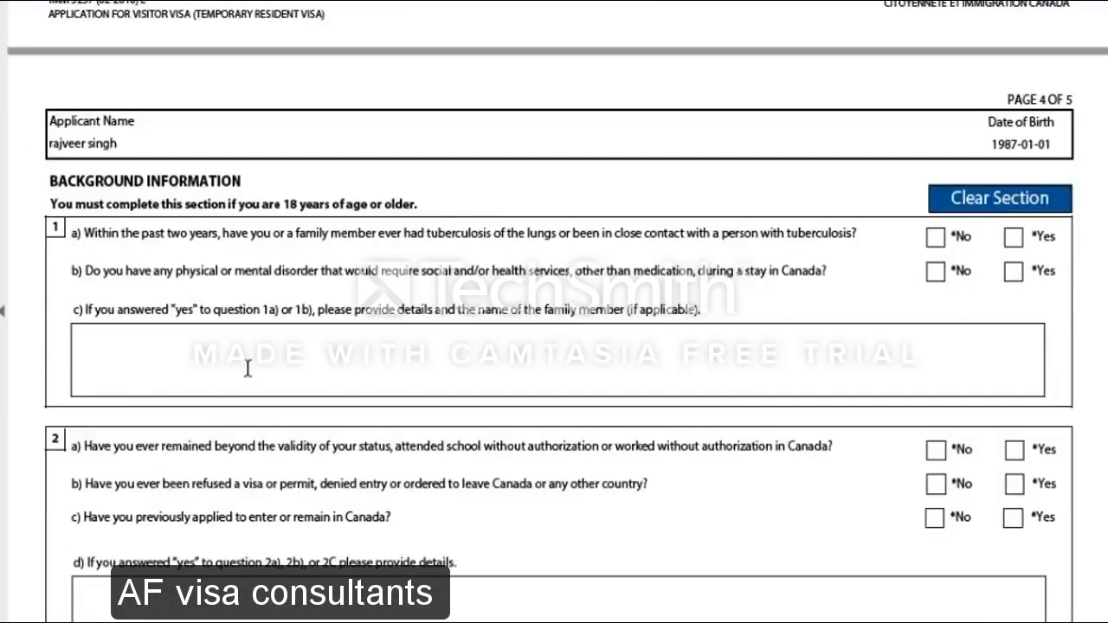
scroll(246, 367, up, 8)
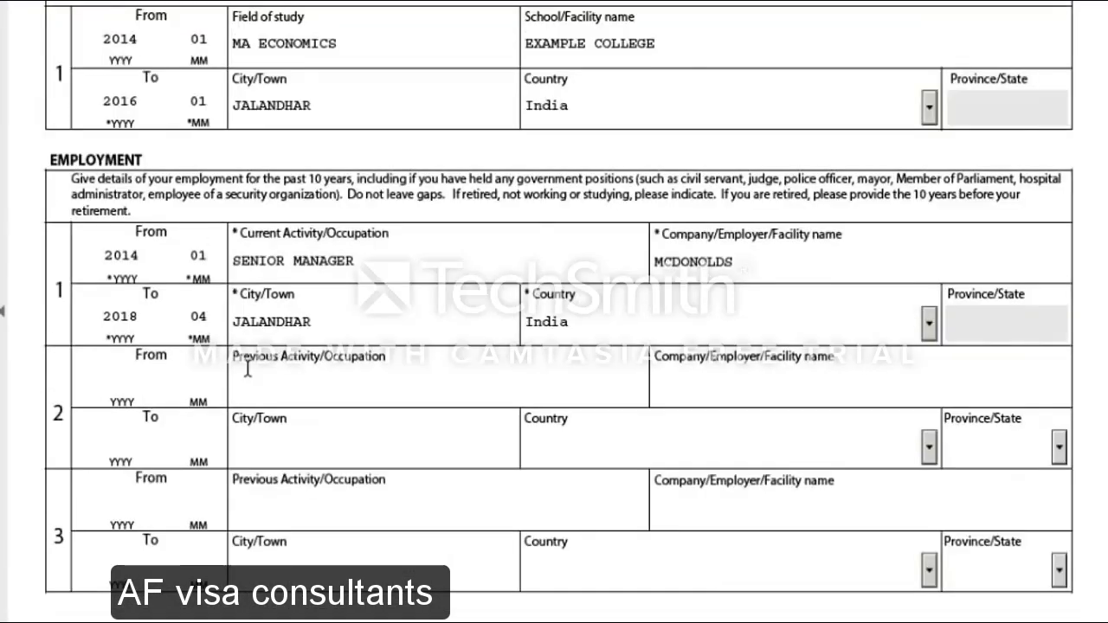
scroll(247, 367, down, 3)
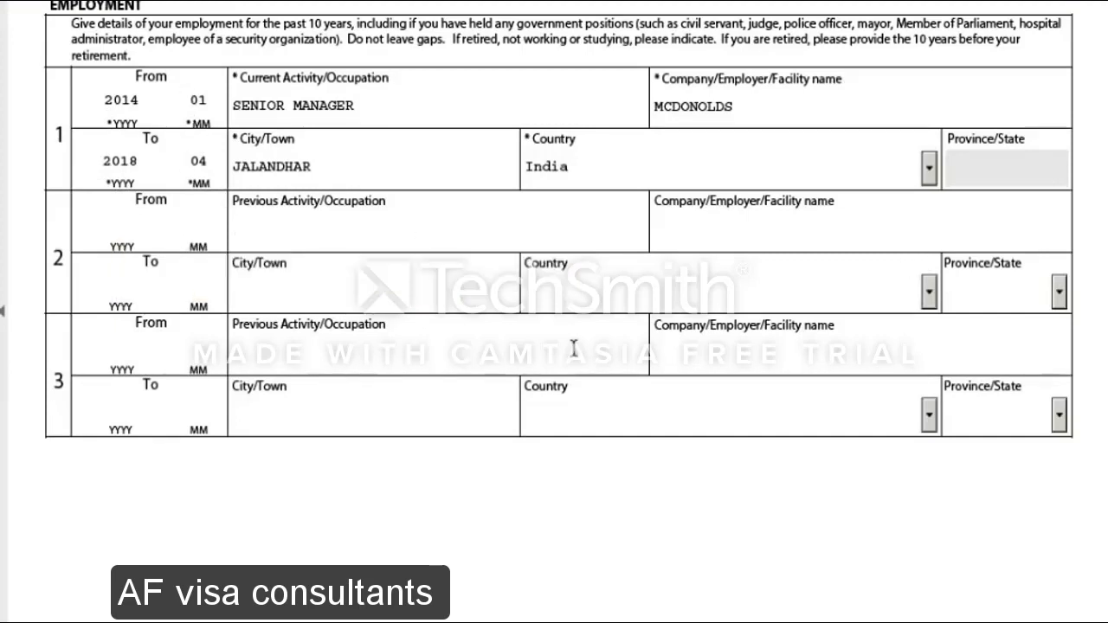
scroll(574, 346, down, 10)
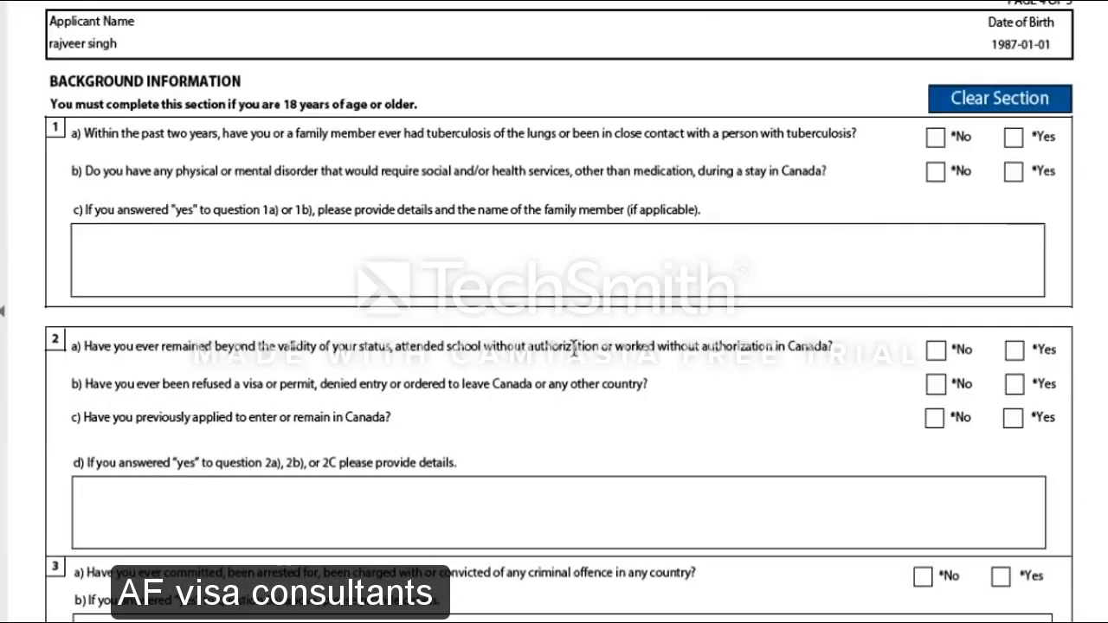
scroll(573, 347, up, 3)
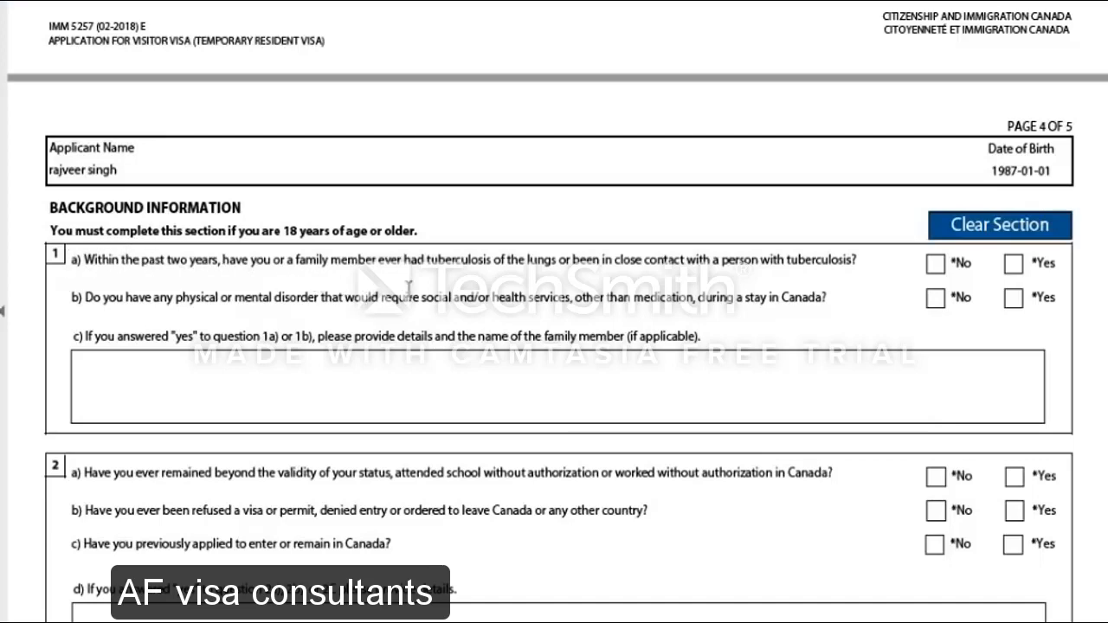
Answer No to background questions 1a, 1b, 2a, 2b and 2c
click(935, 263)
scroll(840, 285, up, 2)
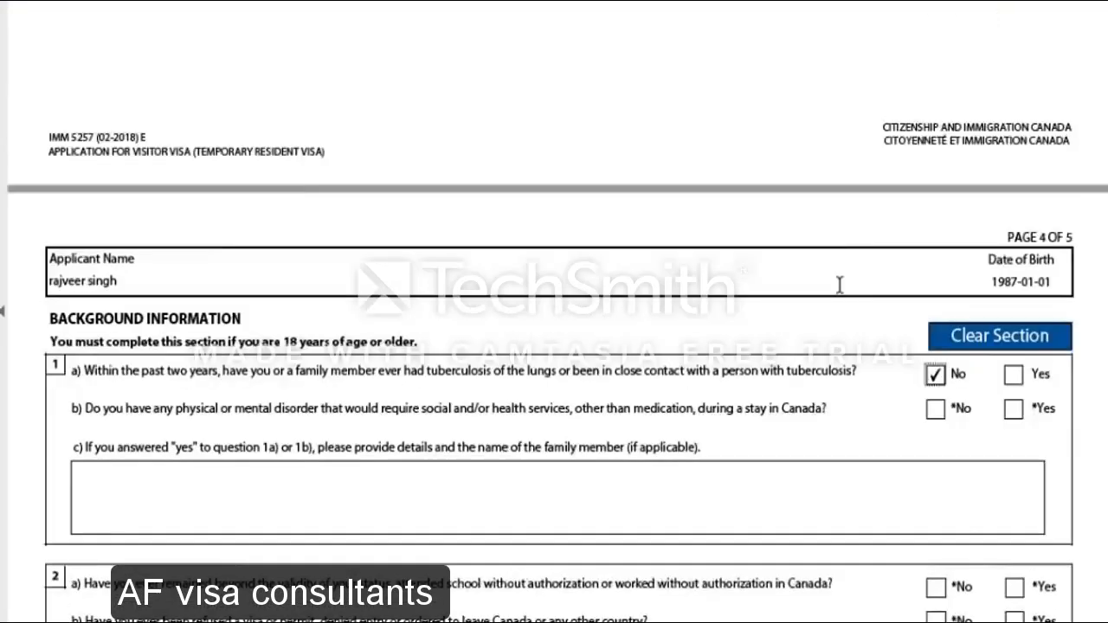
scroll(840, 286, up, 7)
scroll(840, 285, down, 13)
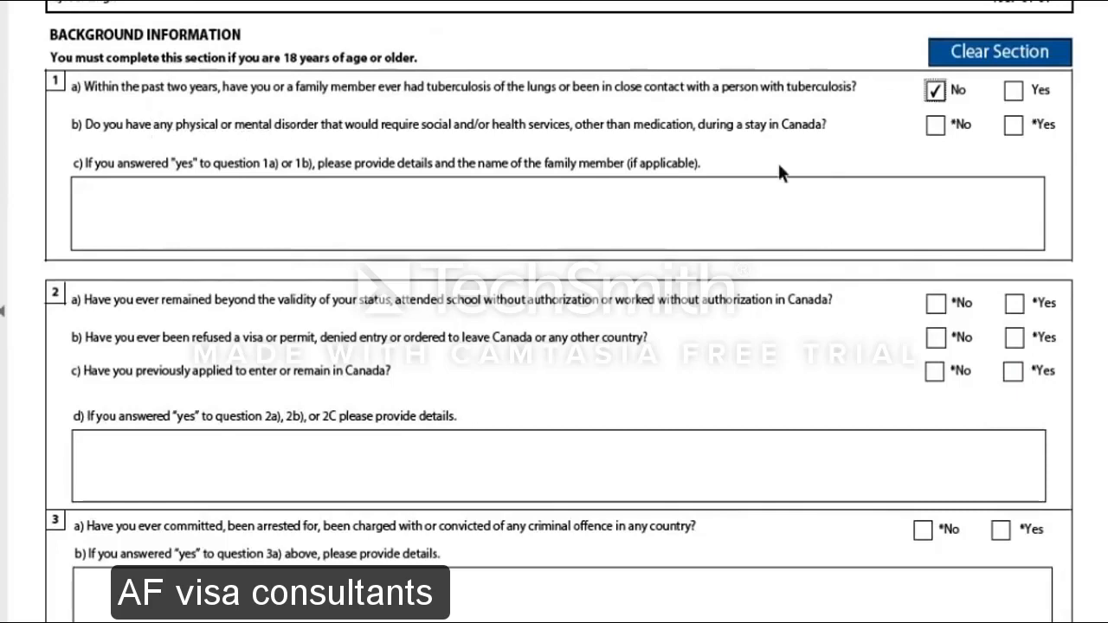
click(934, 126)
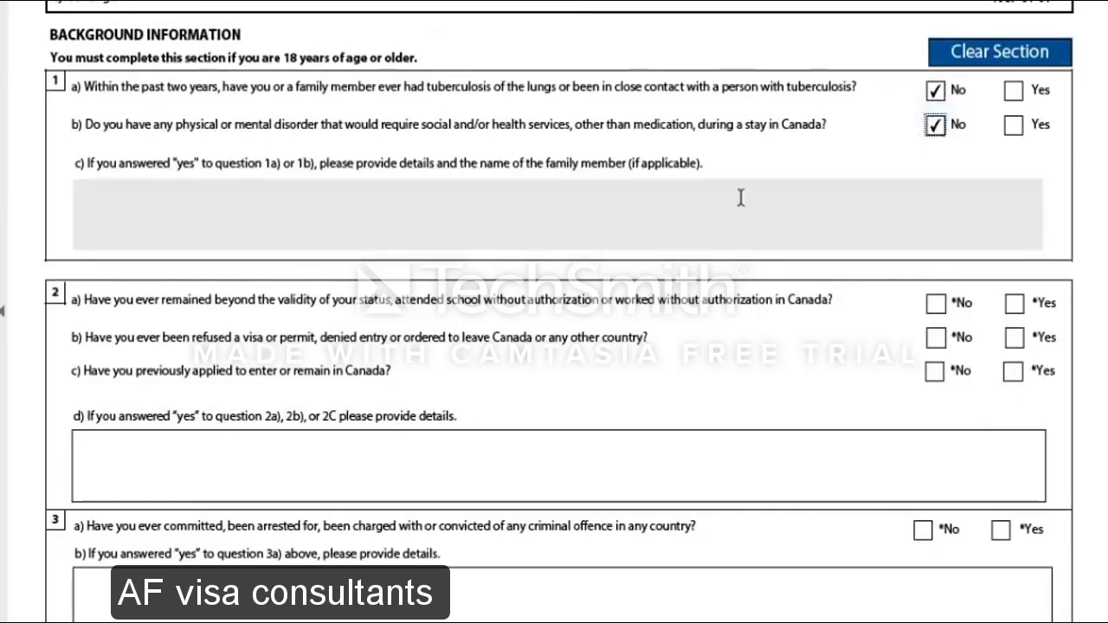
scroll(521, 331, down, 1)
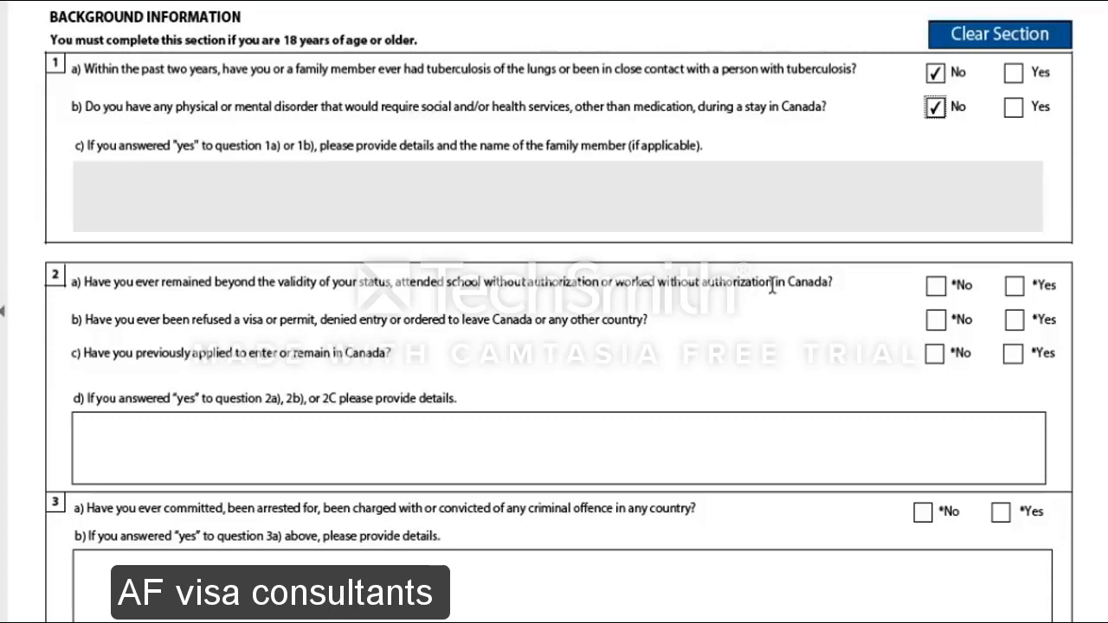
click(935, 286)
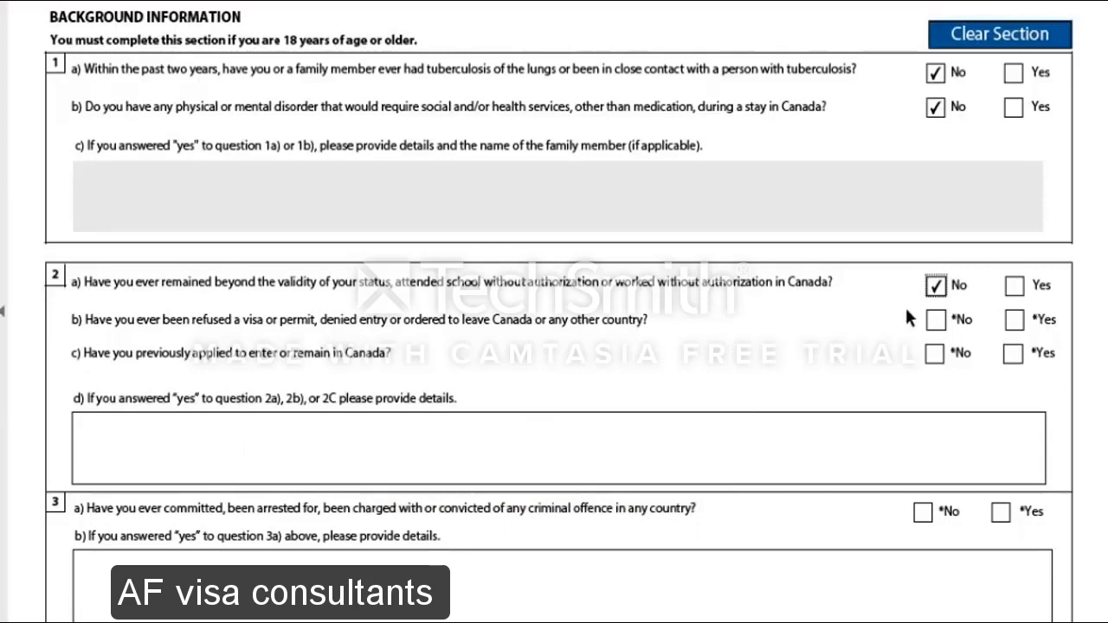
click(940, 322)
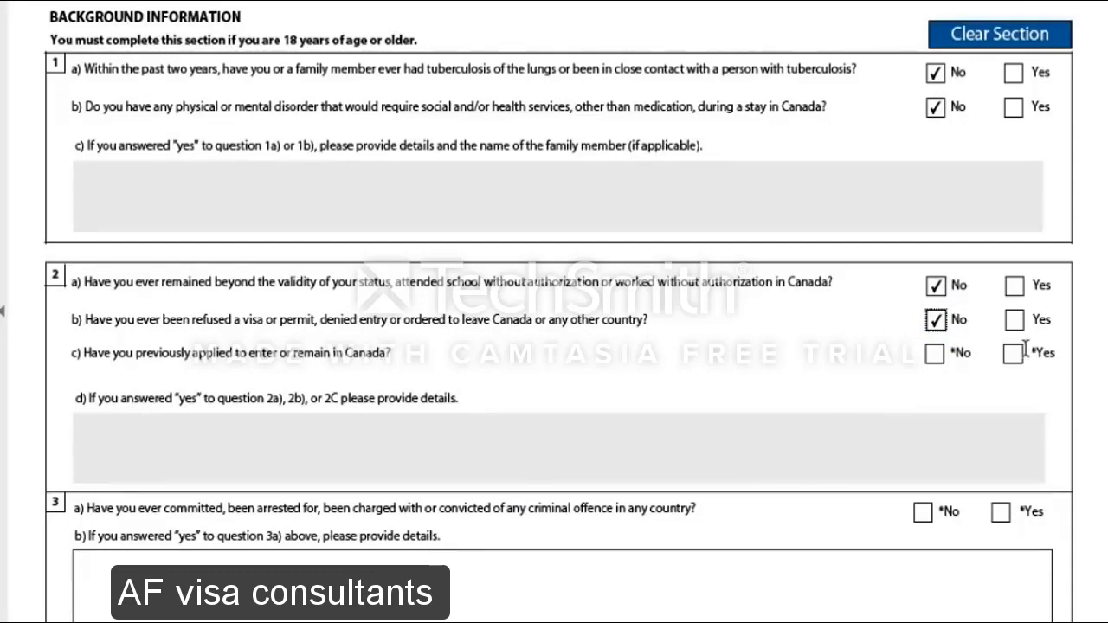
click(935, 359)
Briefly switch 2b to Yes with refusal details, then erase them and restore No
scroll(511, 372, down, 3)
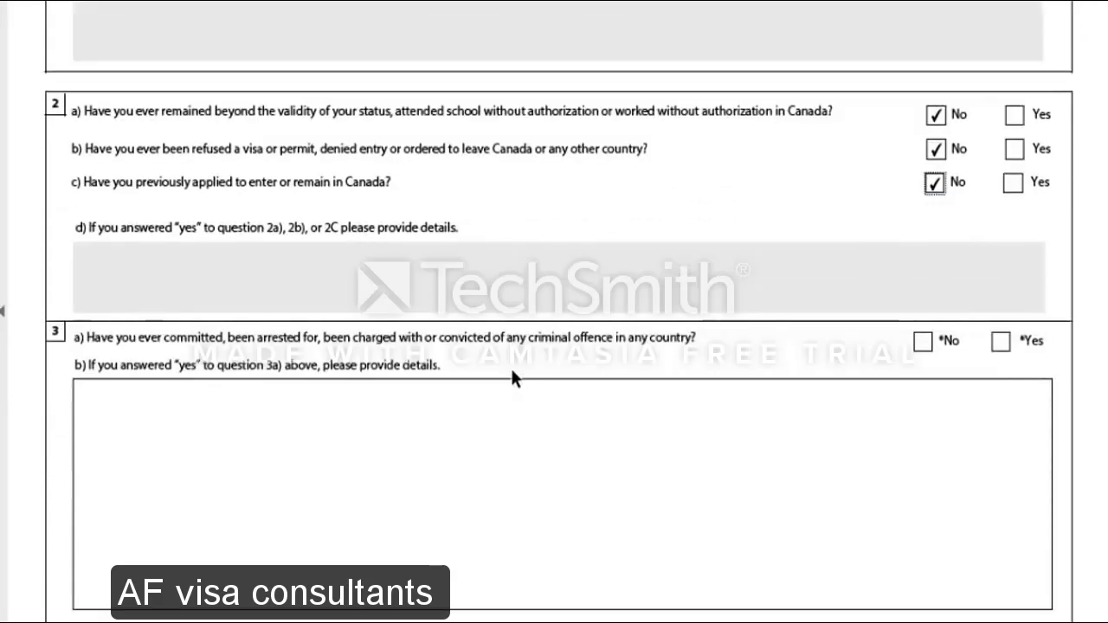
click(1014, 149)
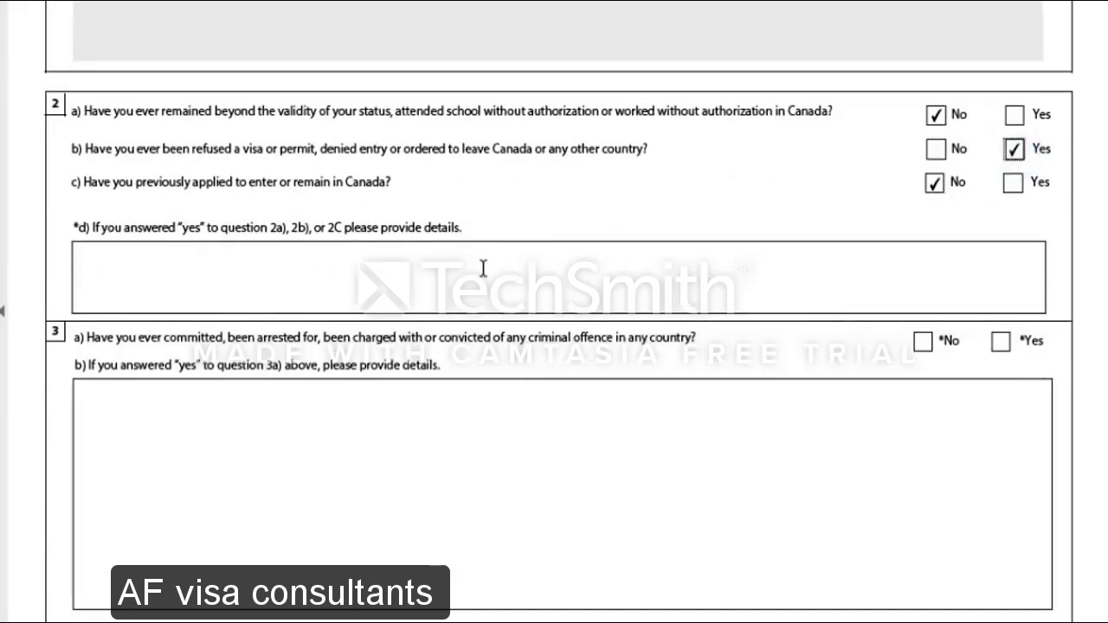
click(408, 271)
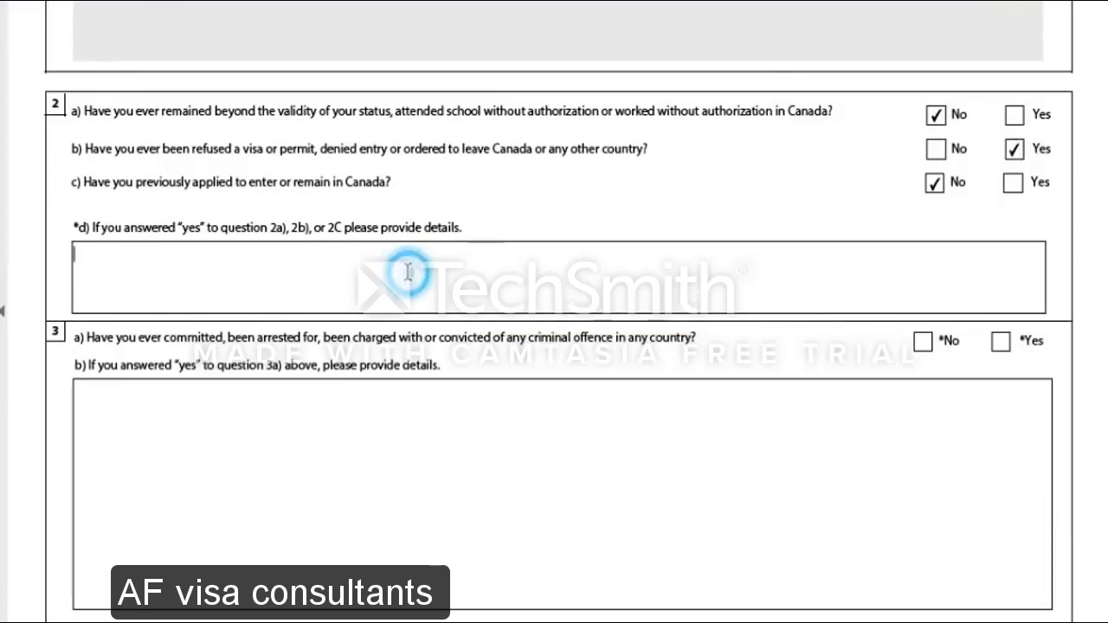
text(UK)
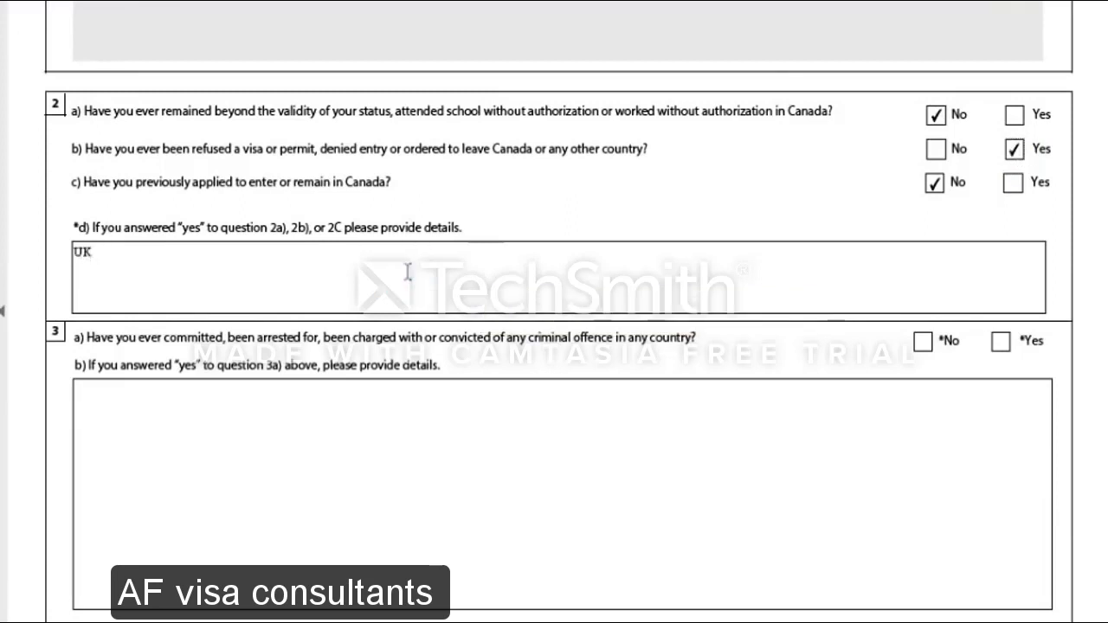
text( REFUUS)
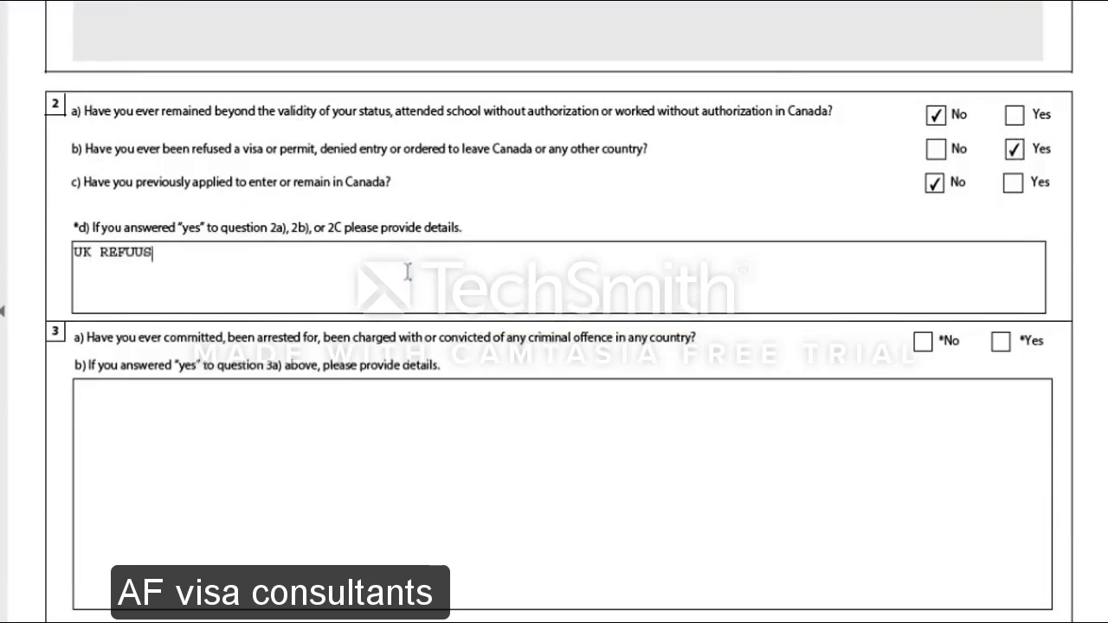
key(BackSpace)
key(BackSpace)
key(BackSpace)
text(USED USA)
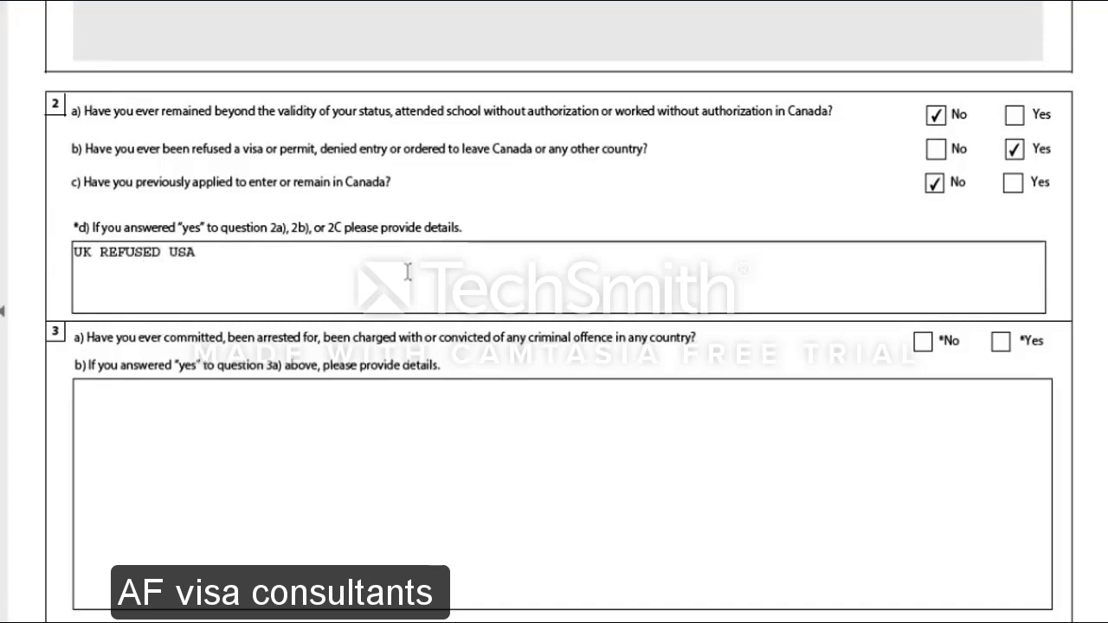
key(BackSpace)
key(BackSpace)
key(BackSpace)
key(BackSpace)
key(BackSpace)
key(BackSpace)
key(BackSpace)
key(BackSpace)
key(BackSpace)
key(BackSpace)
key(BackSpace)
key(BackSpace)
key(BackSpace)
key(BackSpace)
key(BackSpace)
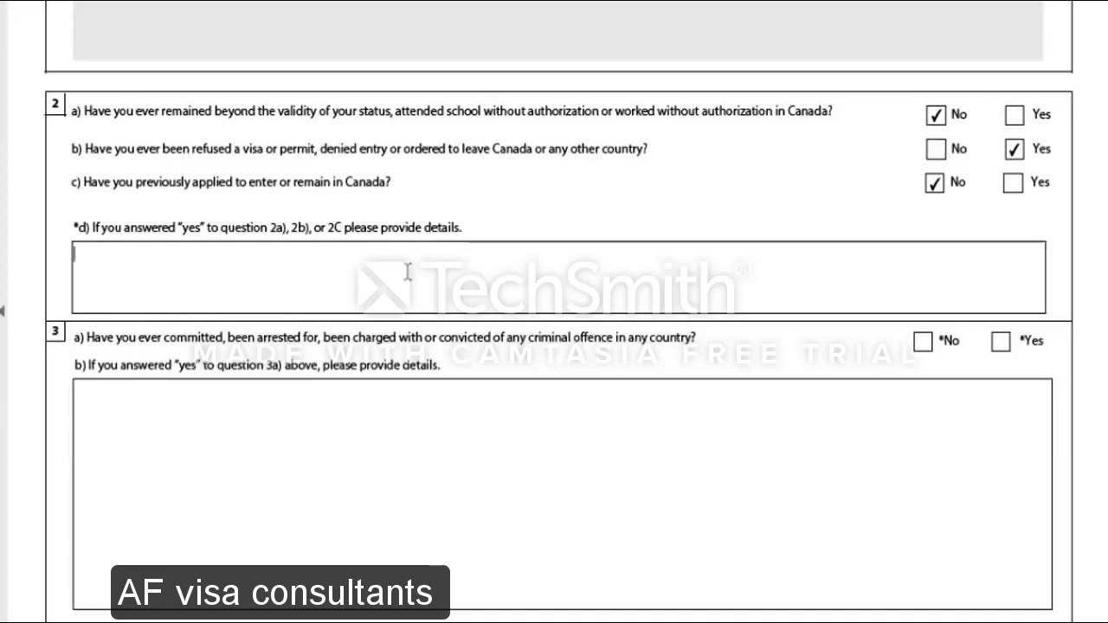
click(936, 149)
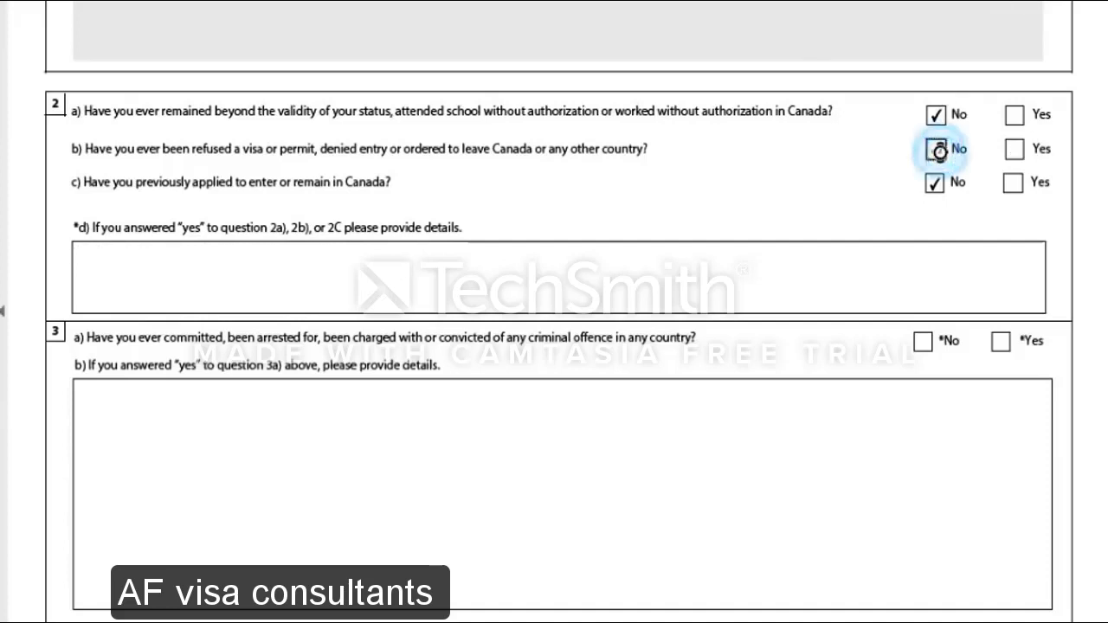
Answer No to questions 3a, 4a and 5
scroll(614, 347, down, 1)
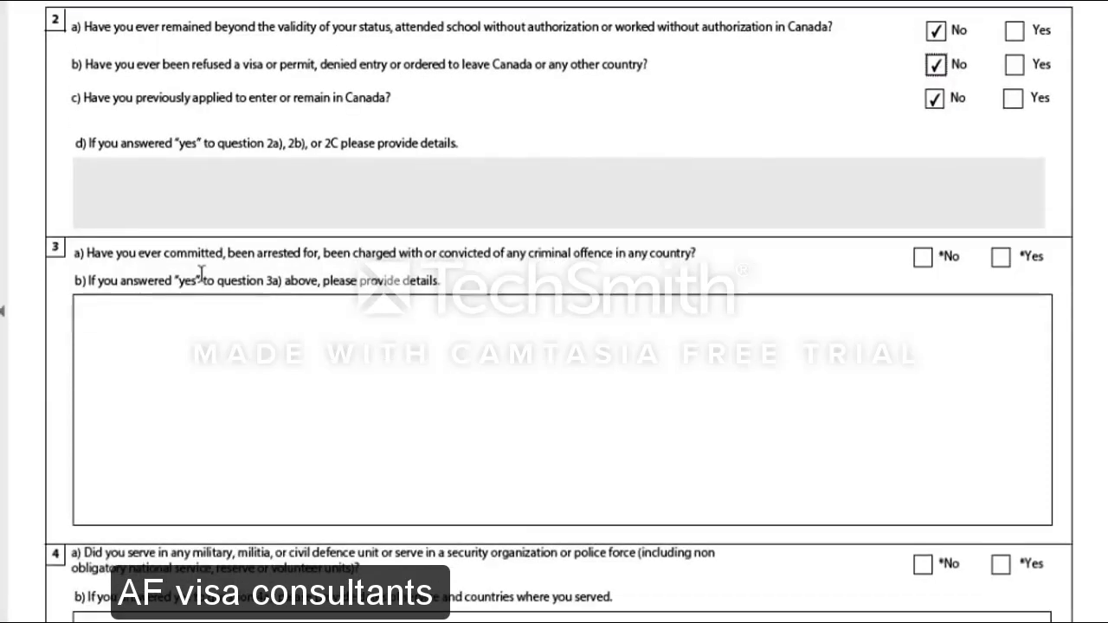
click(925, 258)
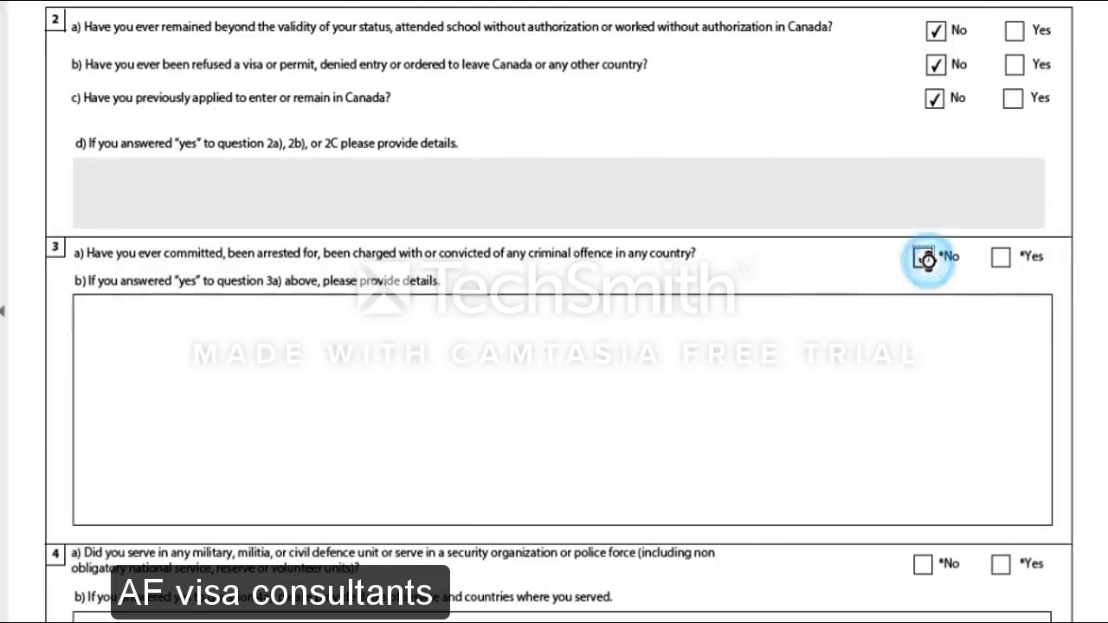
scroll(764, 408, down, 3)
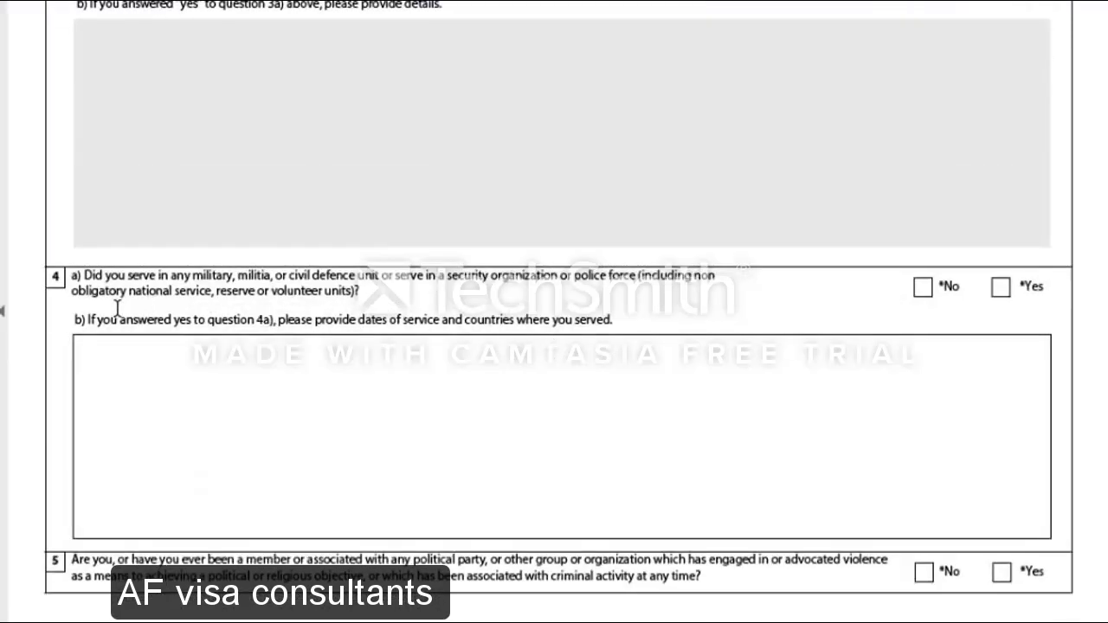
click(923, 287)
scroll(680, 437, down, 1)
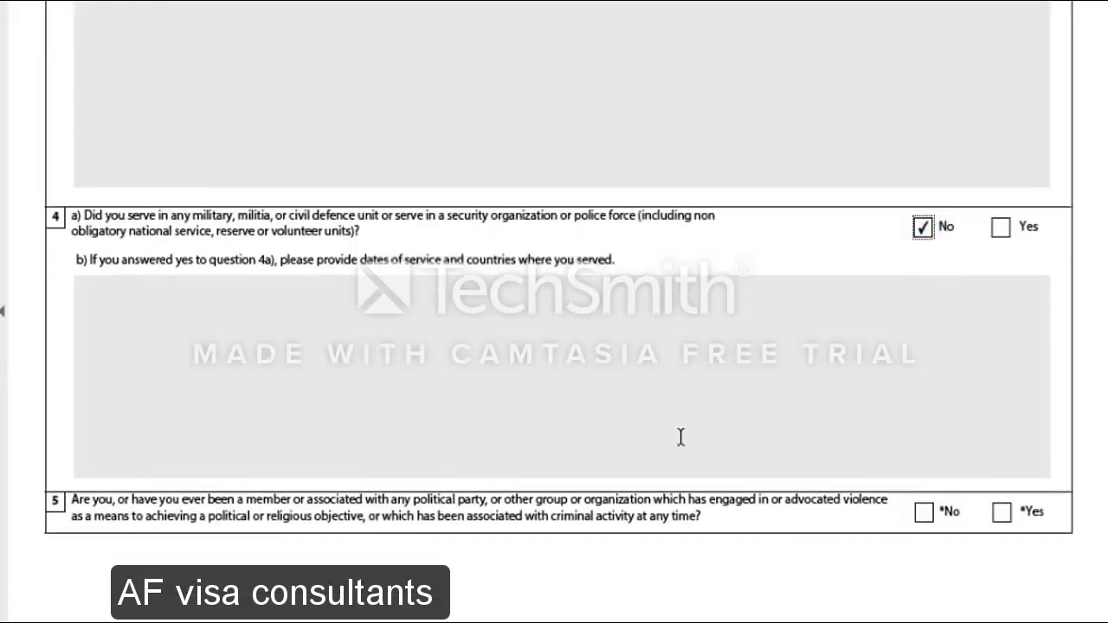
scroll(680, 437, down, 2)
scroll(491, 322, down, 1)
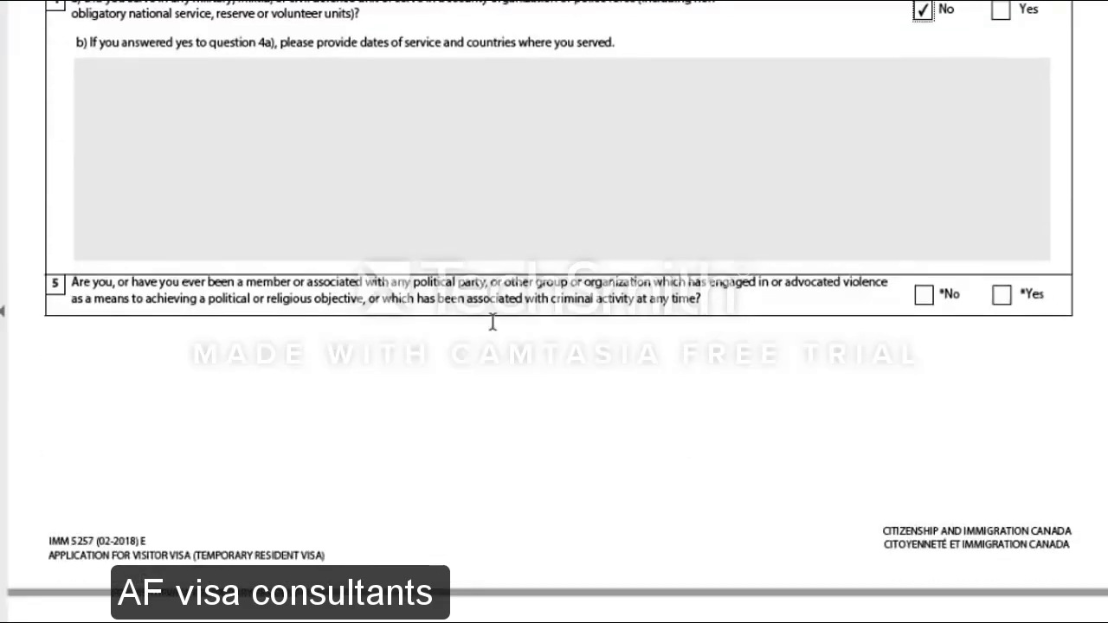
scroll(492, 322, down, 1)
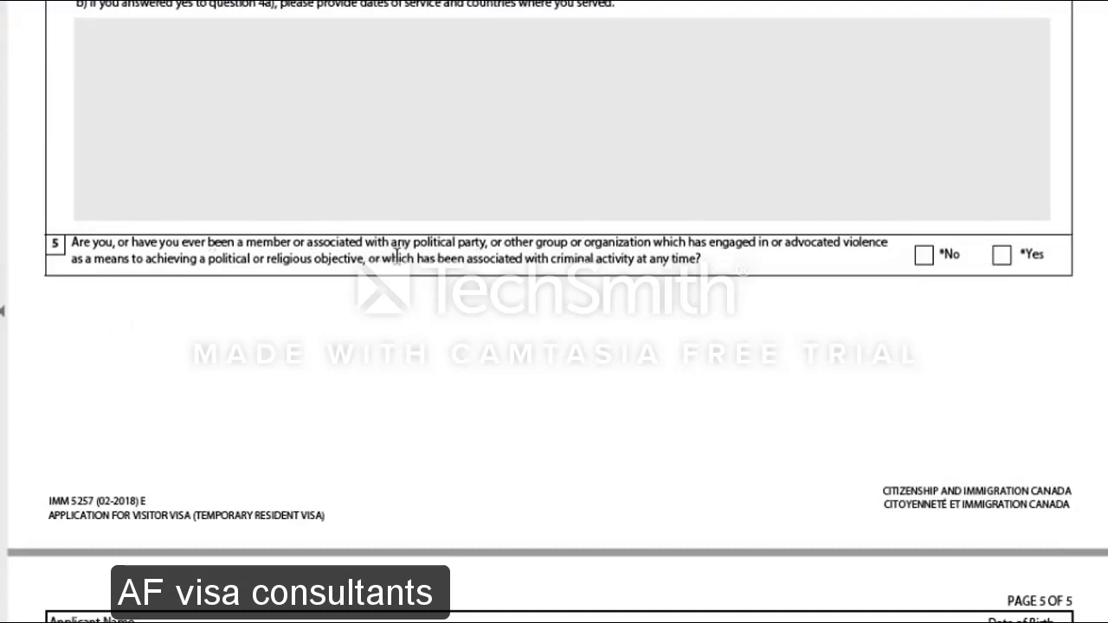
click(925, 255)
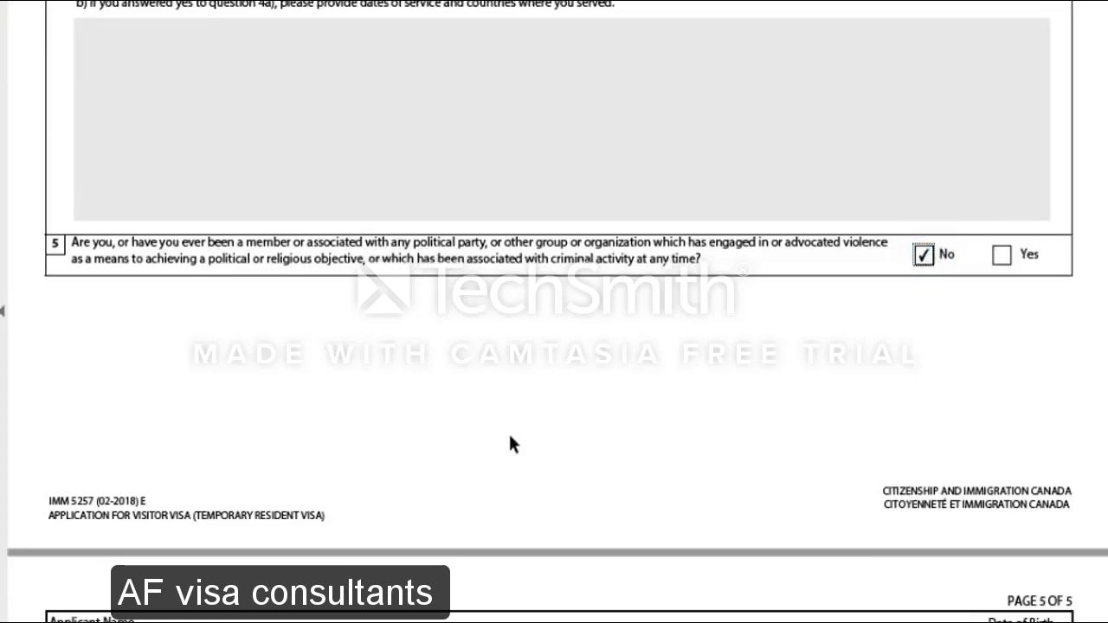
scroll(510, 443, down, 2)
scroll(510, 443, down, 10)
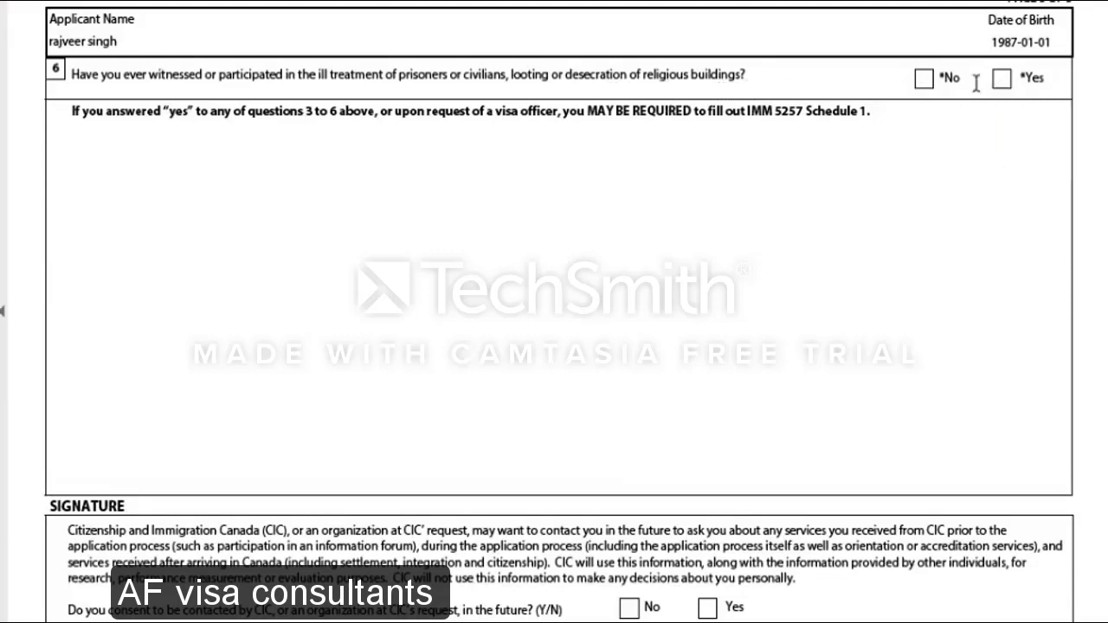
Answer No to question 6 and tick Yes to consent to future contact by CIC
click(923, 80)
scroll(611, 329, down, 4)
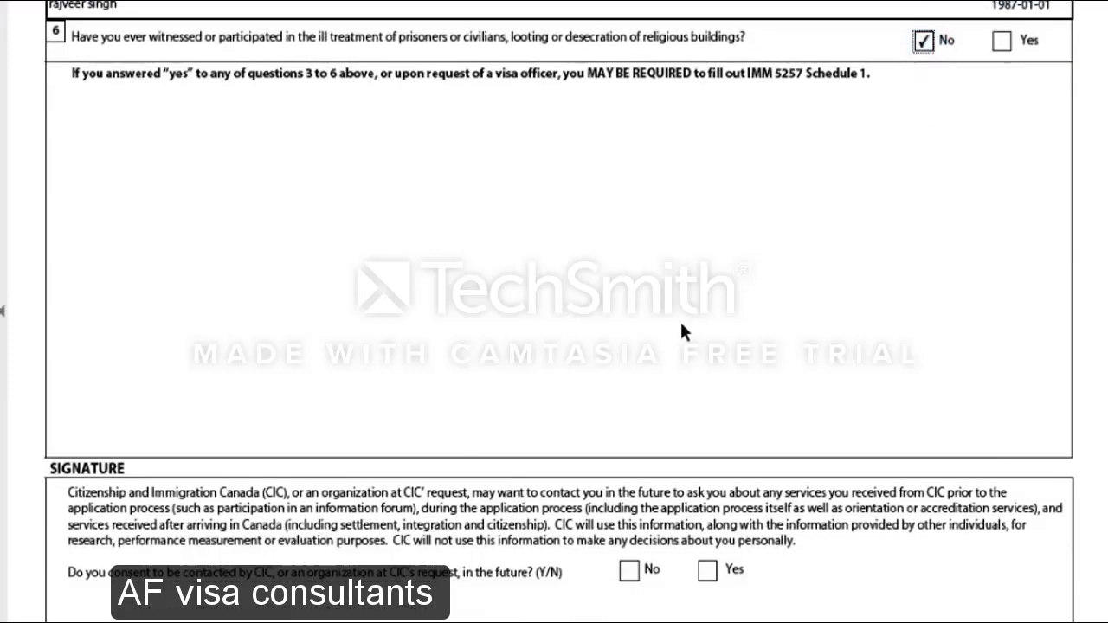
scroll(681, 331, down, 2)
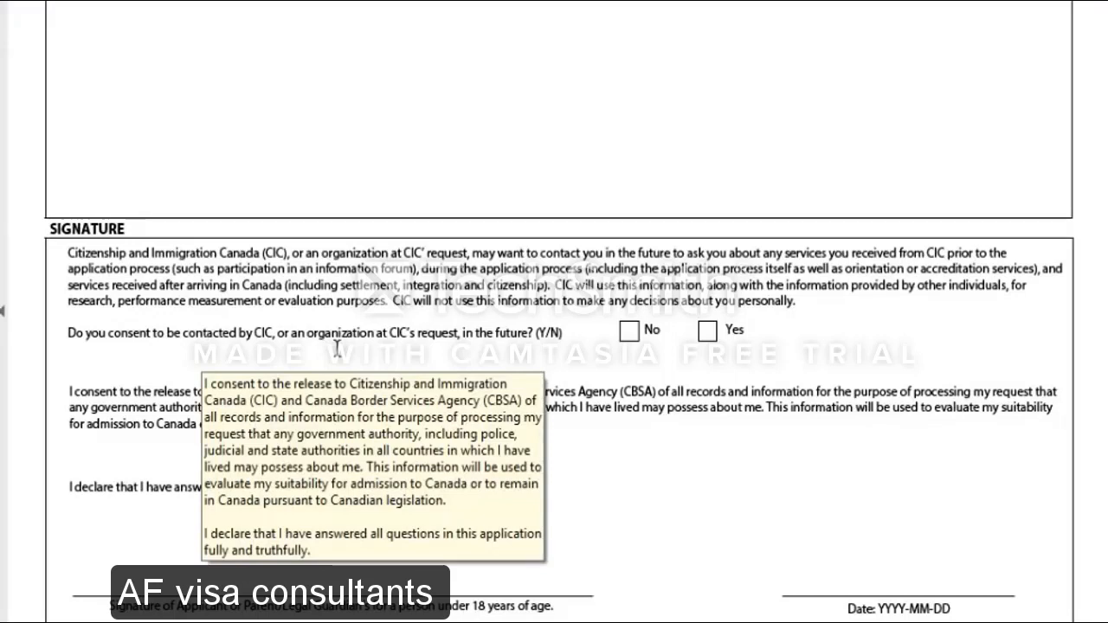
click(707, 333)
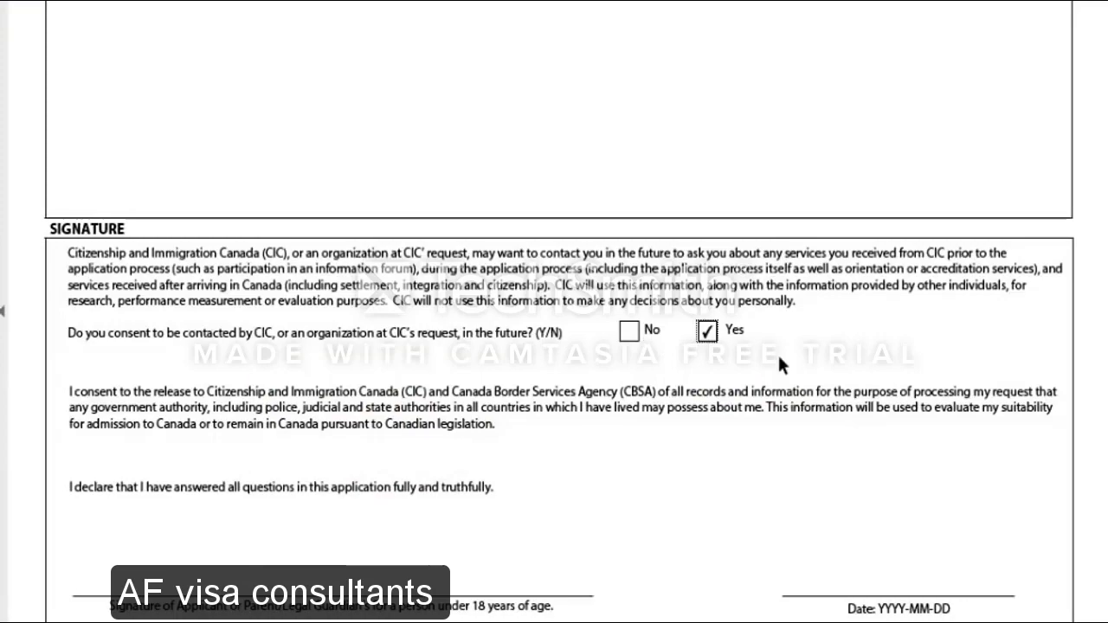
scroll(779, 361, down, 4)
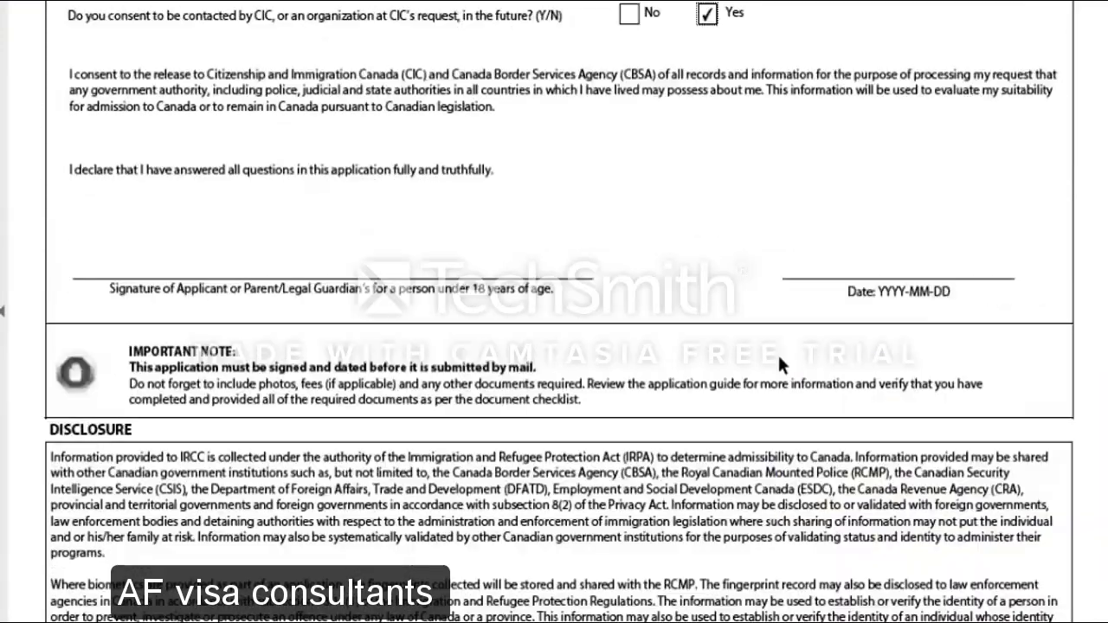
Enter 2018-04-08 as the declaration's signature date and commit the field
click(895, 260)
text(2018)
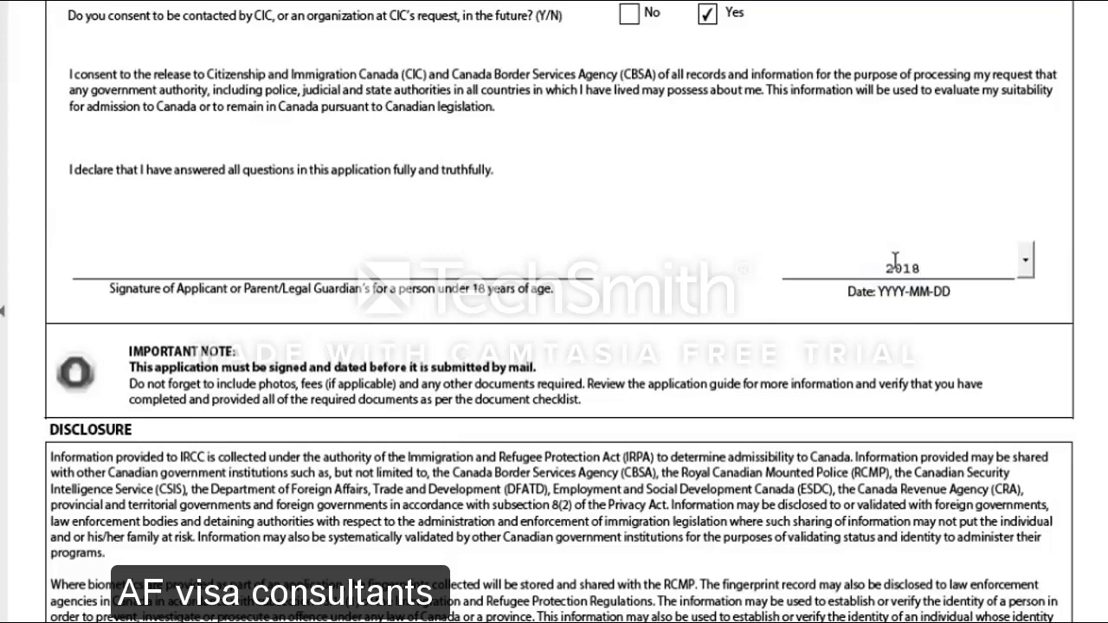
text(0408)
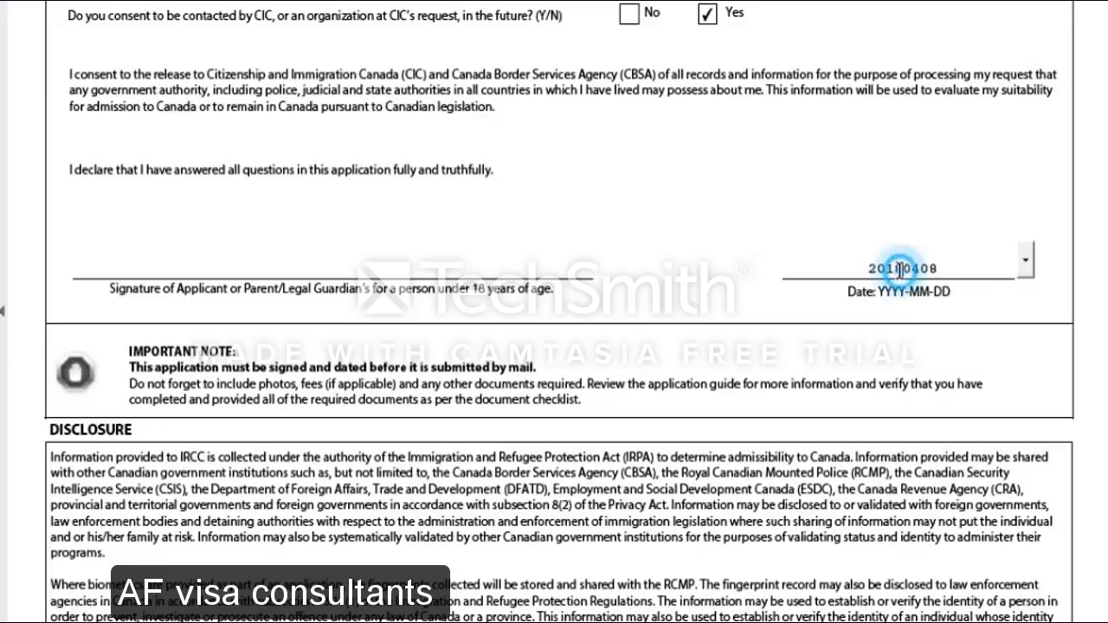
click(902, 269)
text(-04)
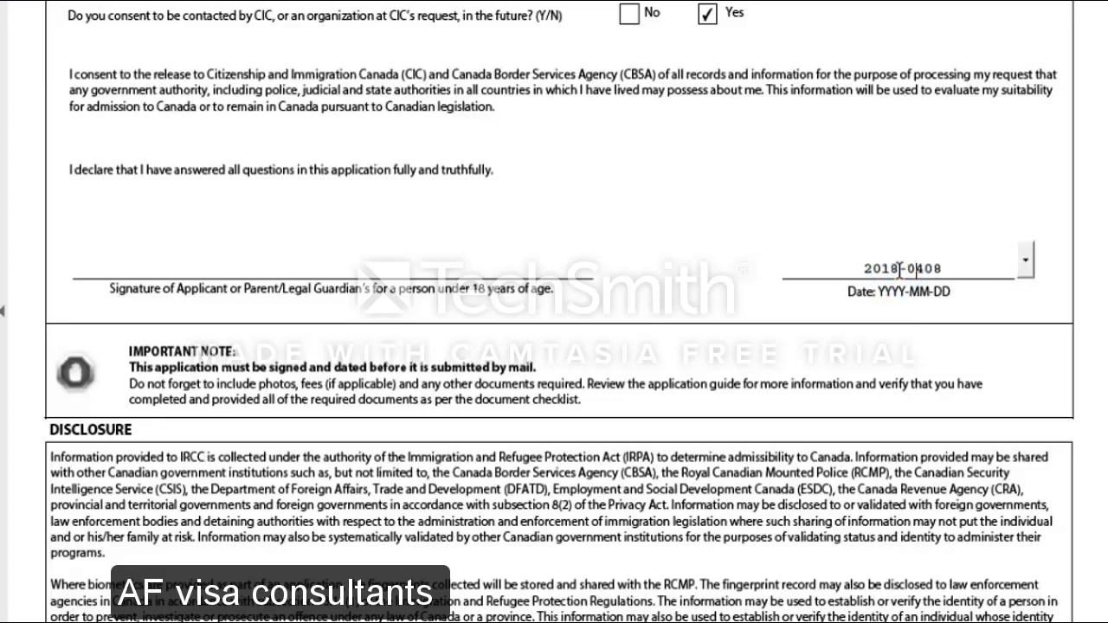
text(-)
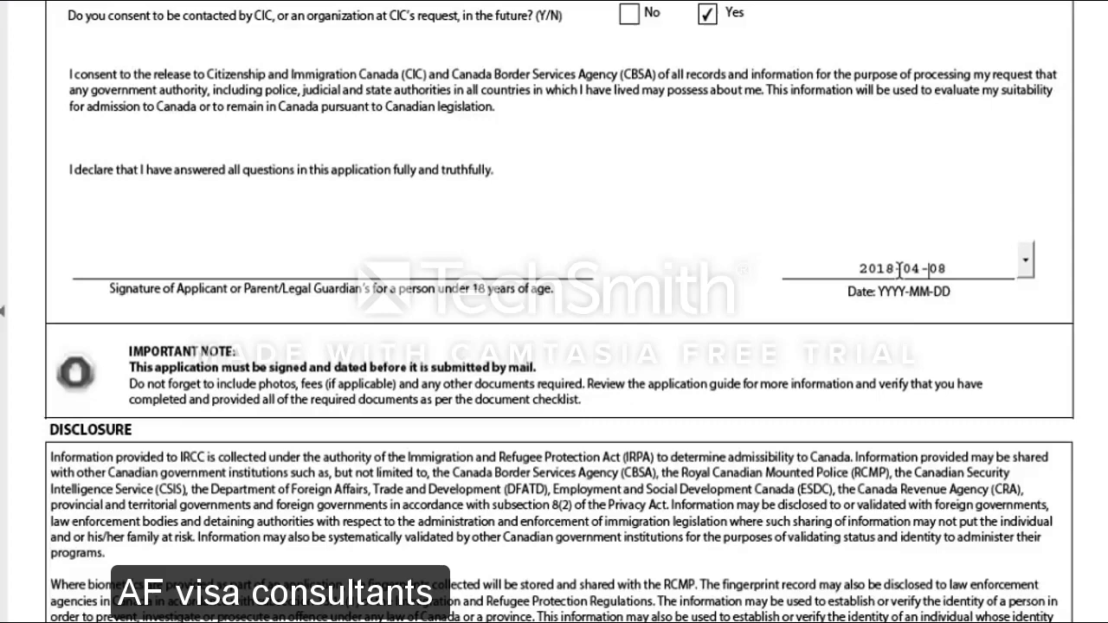
click(656, 366)
scroll(656, 367, down, 3)
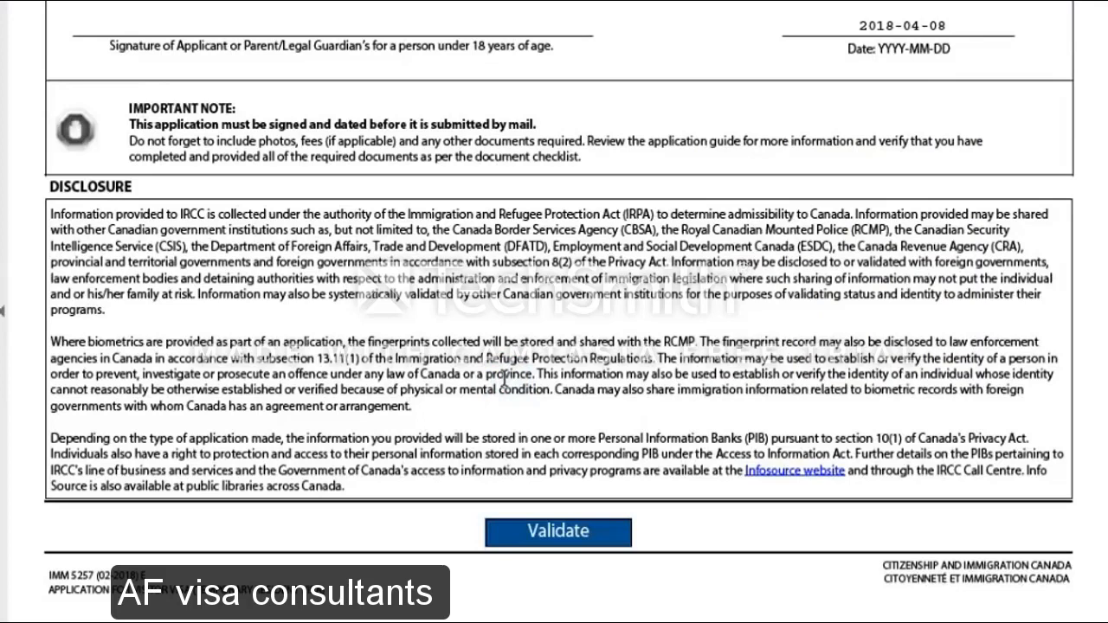
Validate the form and dismiss the error flagging question 1d's language test as unanswered
click(563, 532)
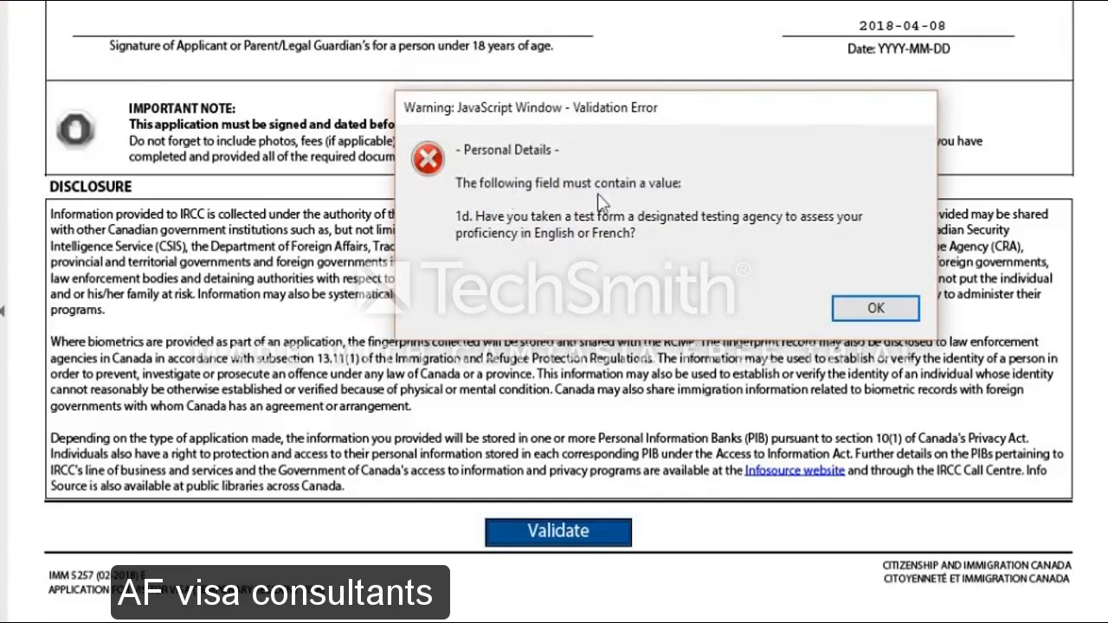
click(876, 309)
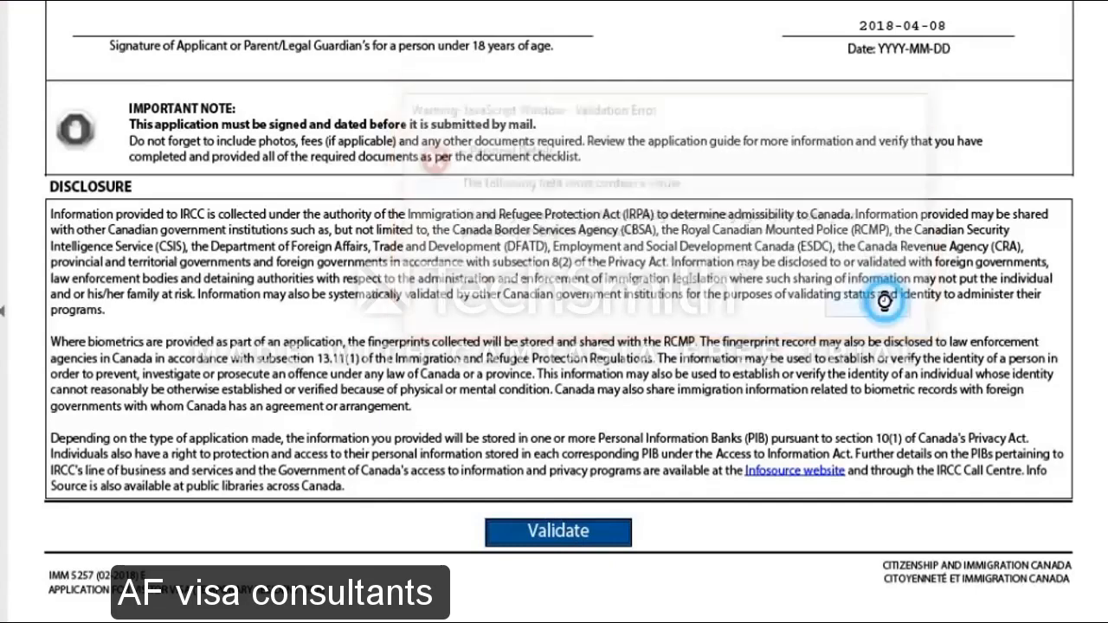
Answer No to question 1d about a test from a designated agency
scroll(513, 332, down, 6)
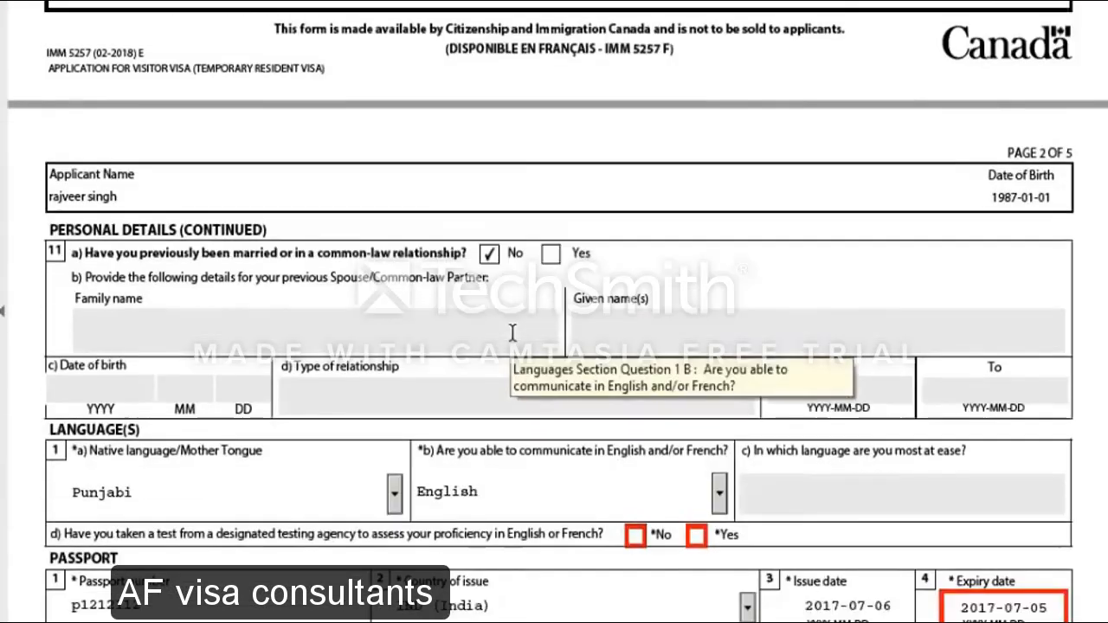
scroll(460, 391, down, 1)
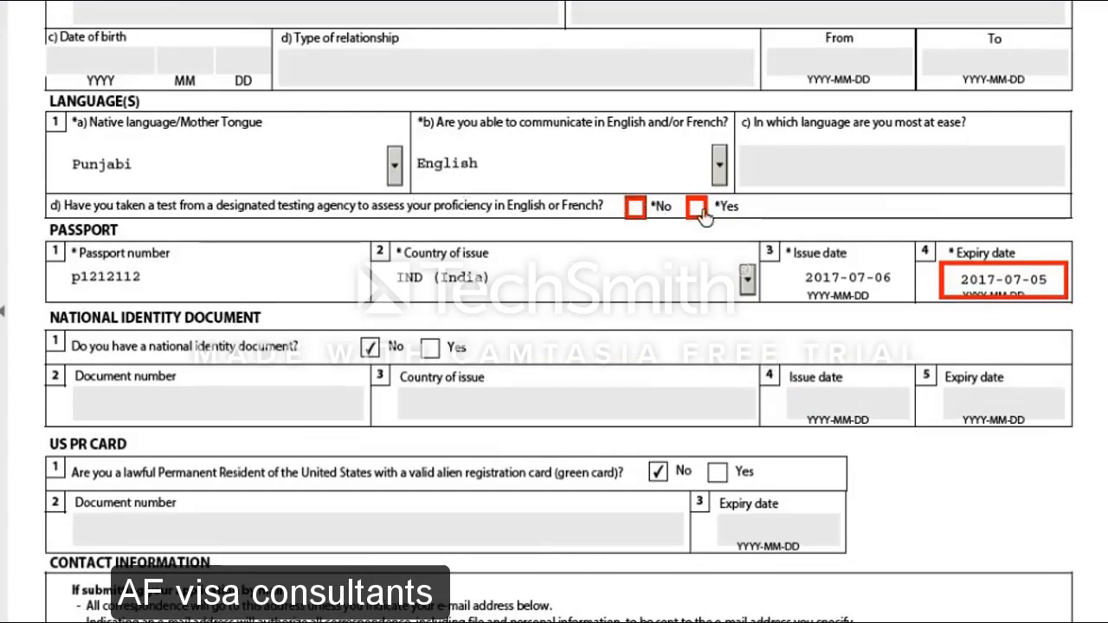
click(637, 211)
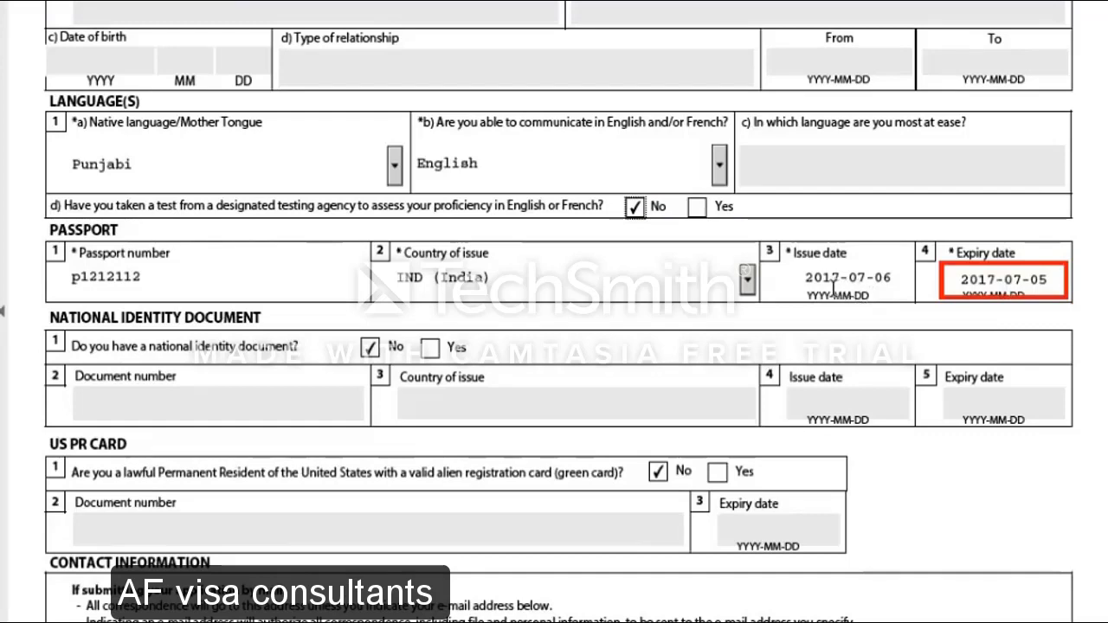
Correct the passport expiry date to 2027-07-05
click(991, 279)
key(BackSpace)
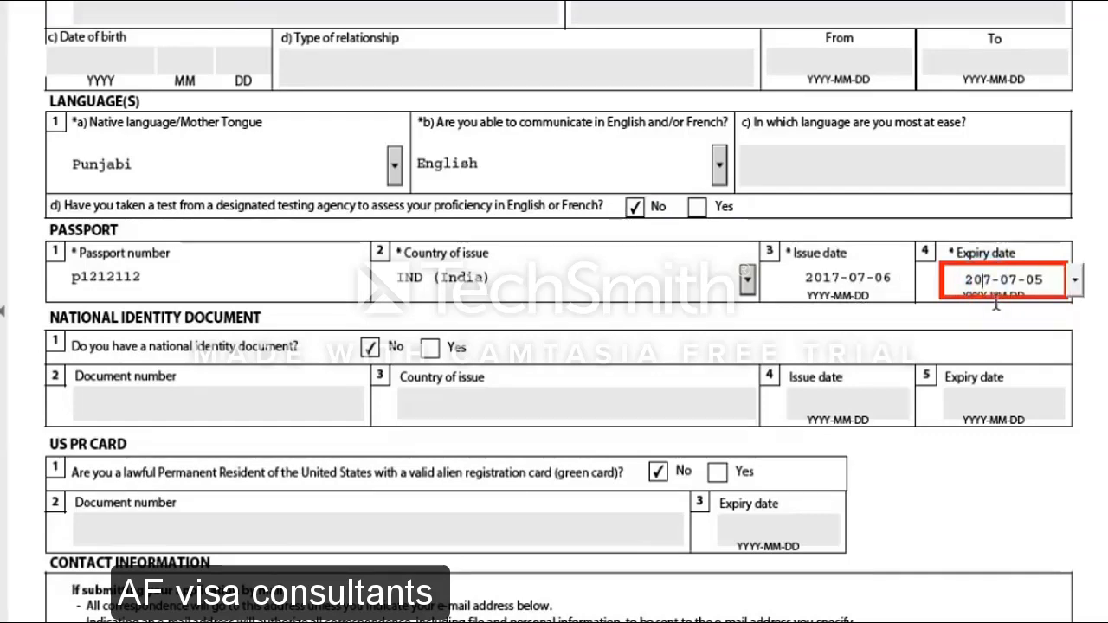
text(2)
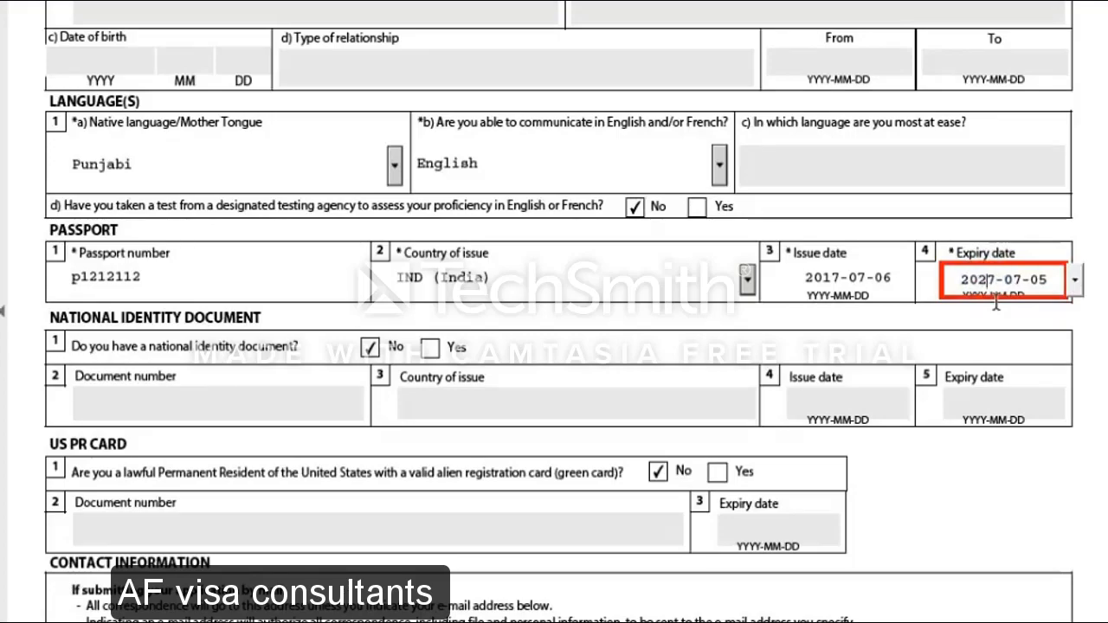
scroll(802, 317, down, 5)
scroll(802, 319, up, 10)
scroll(802, 318, up, 10)
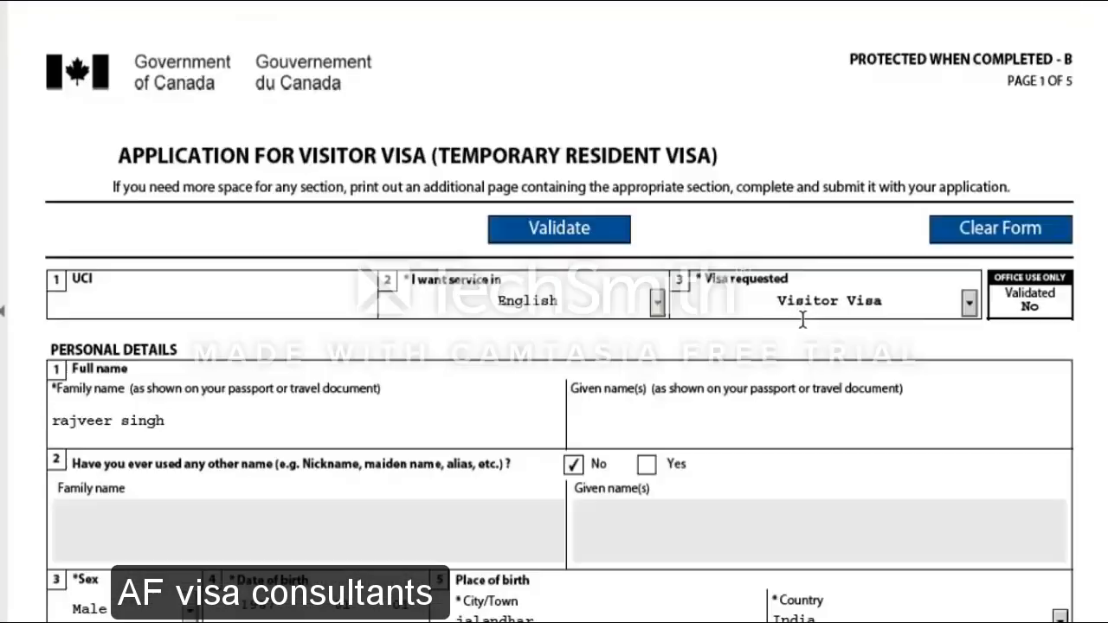
Mark Yes for post-secondary education under the Education section
scroll(802, 319, down, 20)
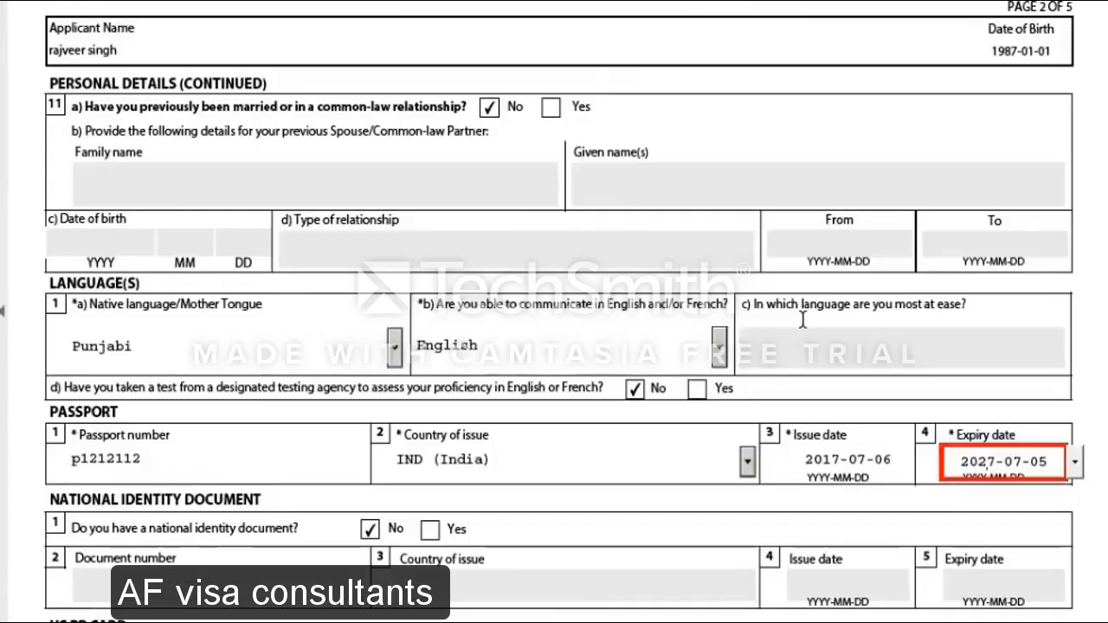
scroll(803, 319, down, 15)
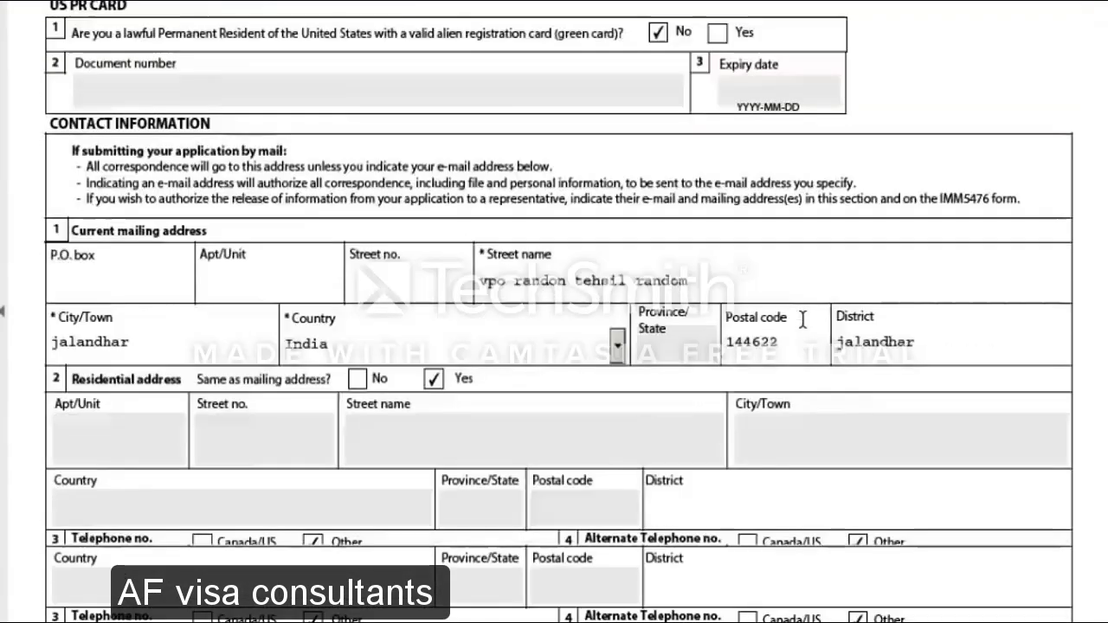
scroll(803, 319, down, 5)
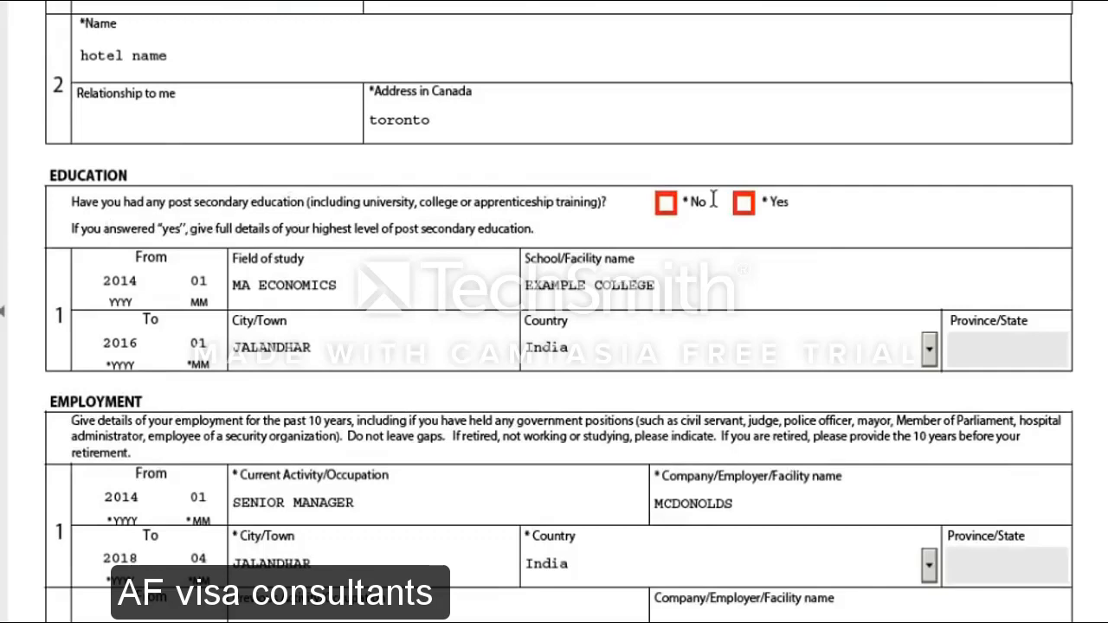
click(744, 205)
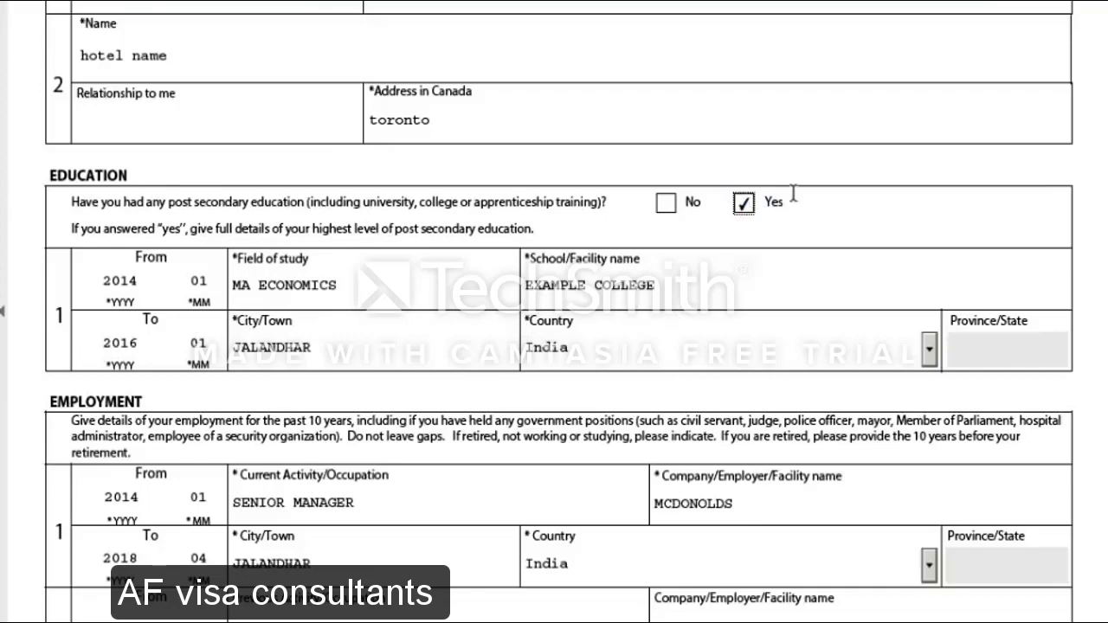
scroll(719, 216, down, 15)
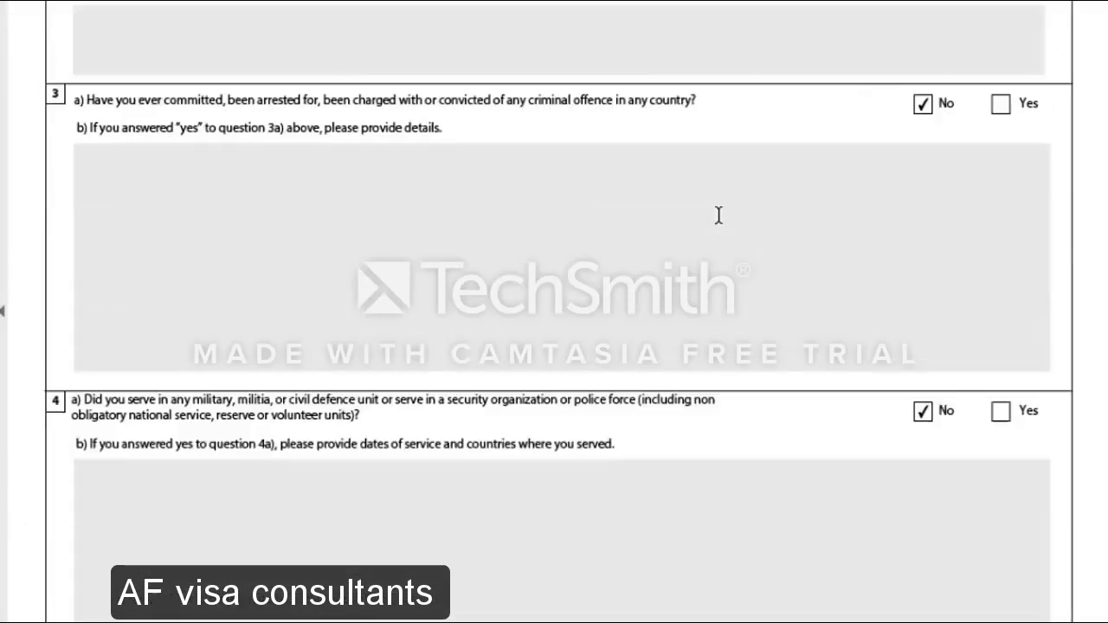
scroll(718, 215, down, 15)
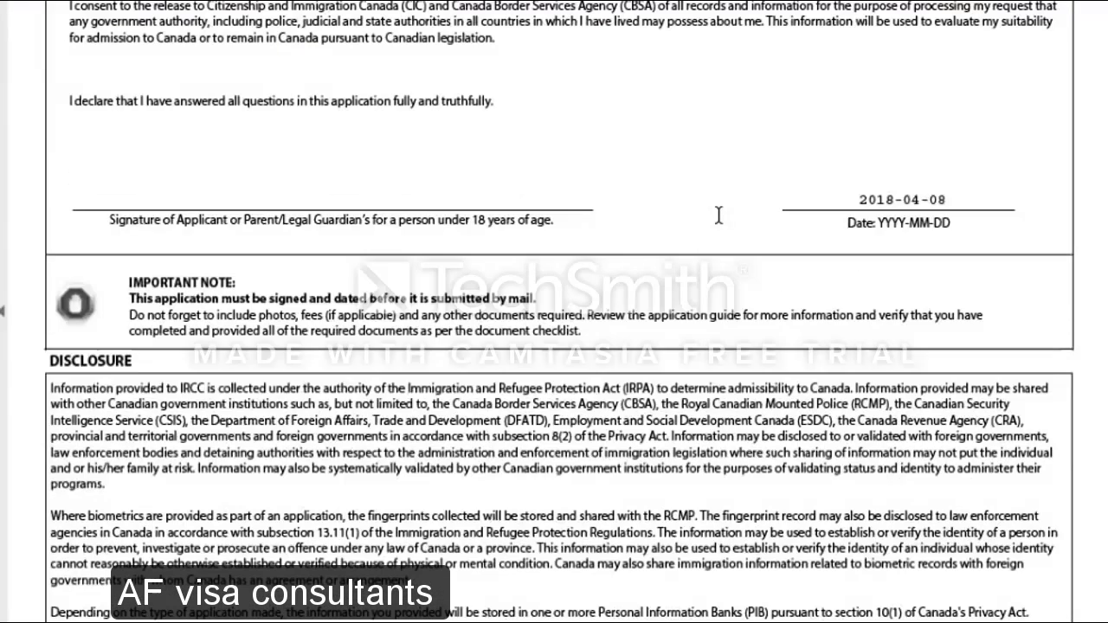
scroll(718, 216, down, 3)
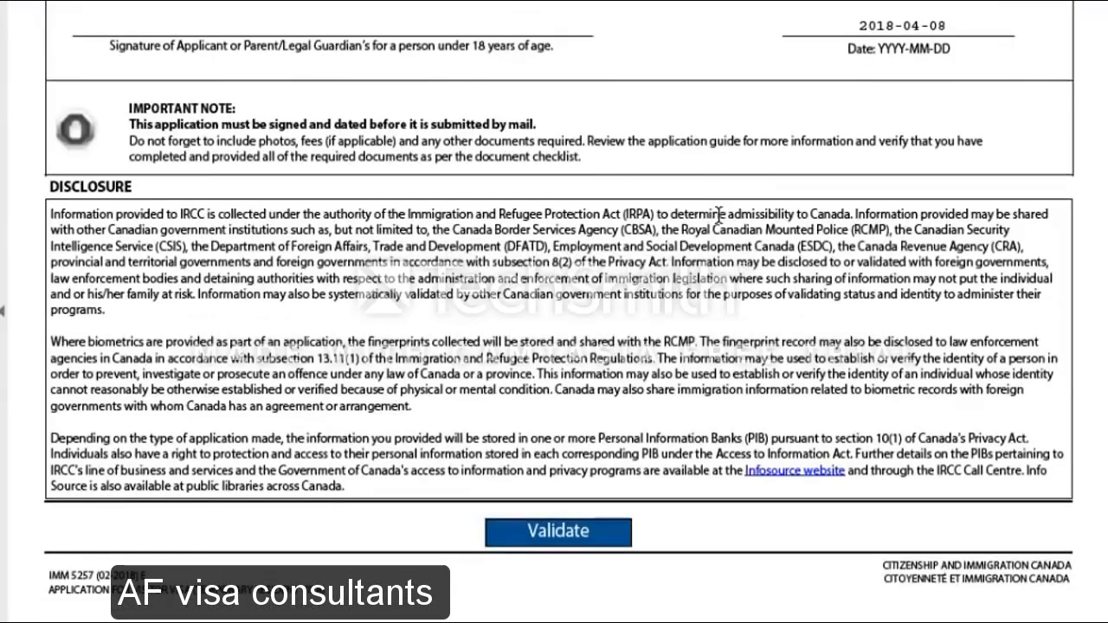
Validate the completed application and acknowledge the success message
click(568, 530)
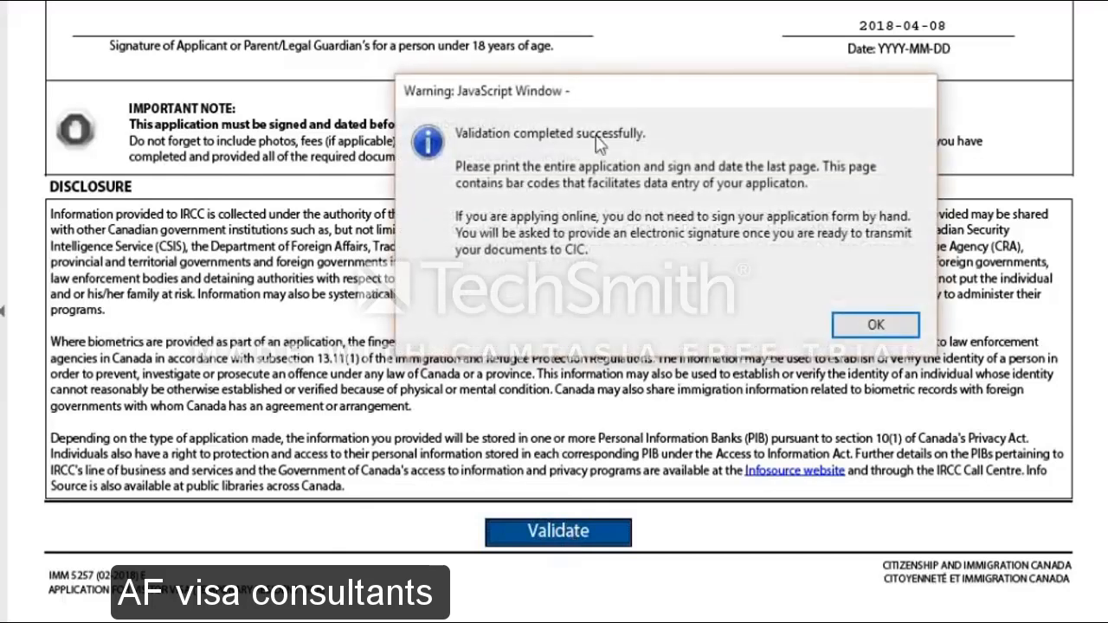
click(866, 329)
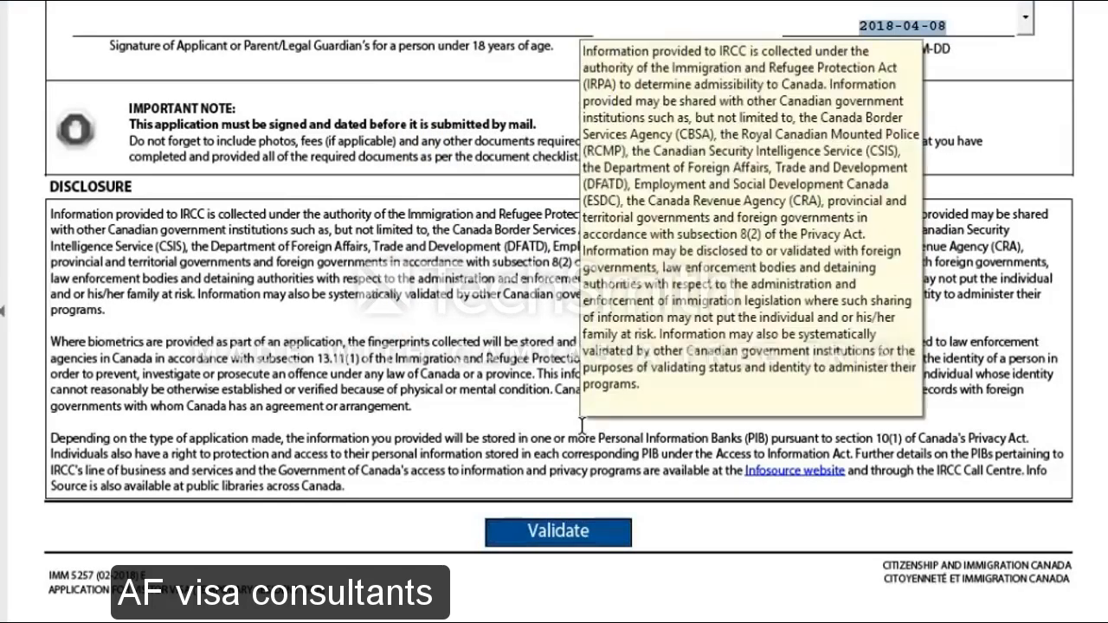
scroll(479, 333, down, 15)
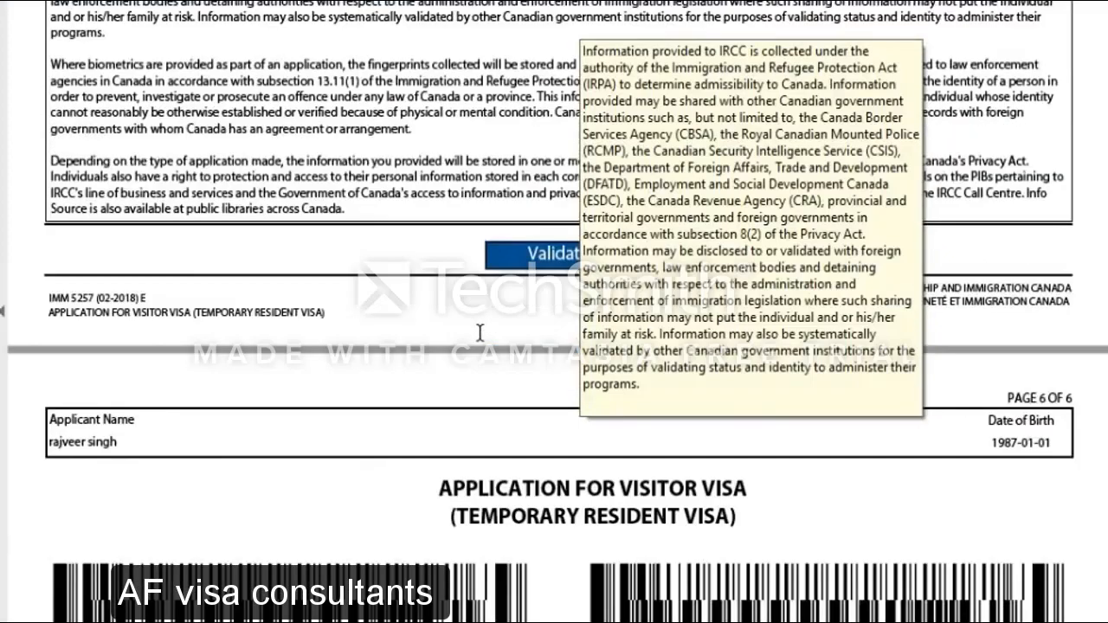
scroll(480, 332, up, 15)
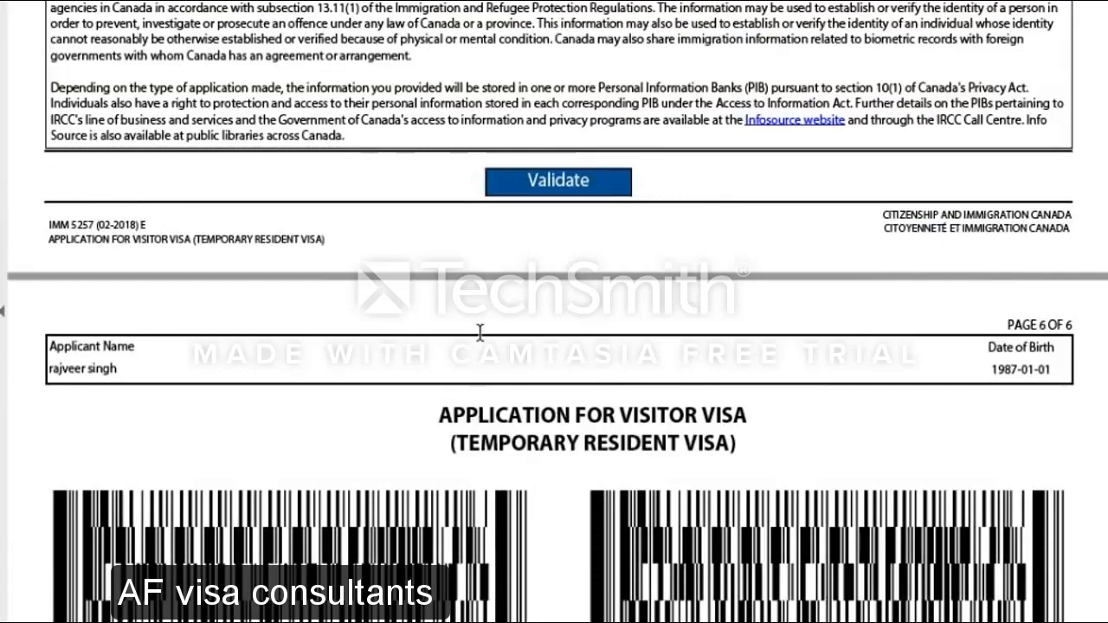
scroll(479, 331, up, 4)
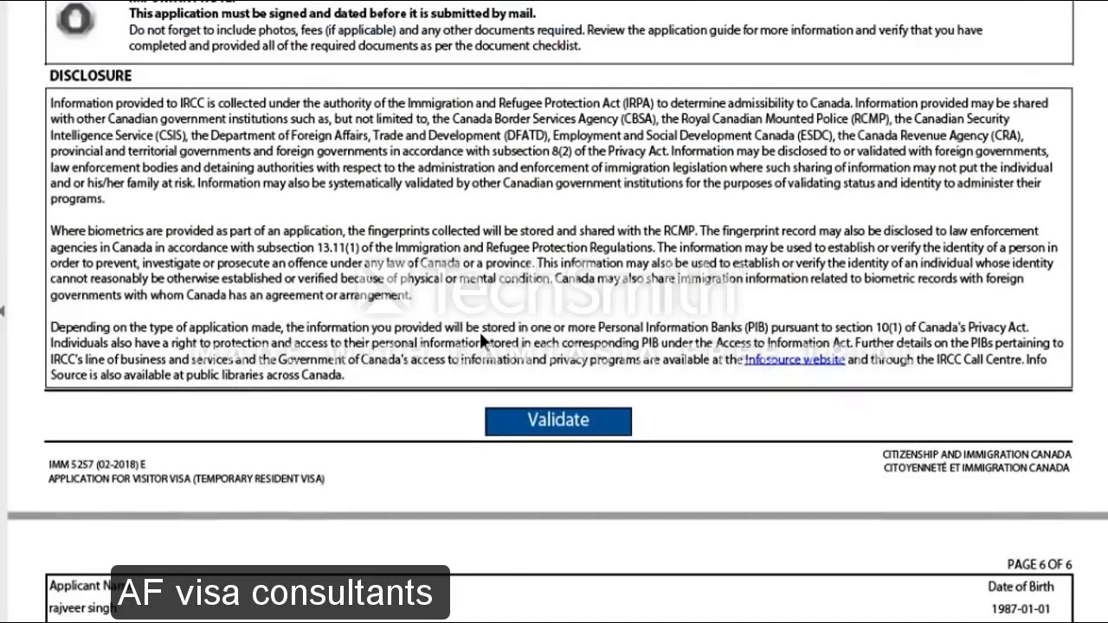
Review the generated barcode page 6, then scroll back up to page 1
scroll(479, 332, down, 12)
scroll(479, 335, down, 3)
scroll(479, 336, up, 10)
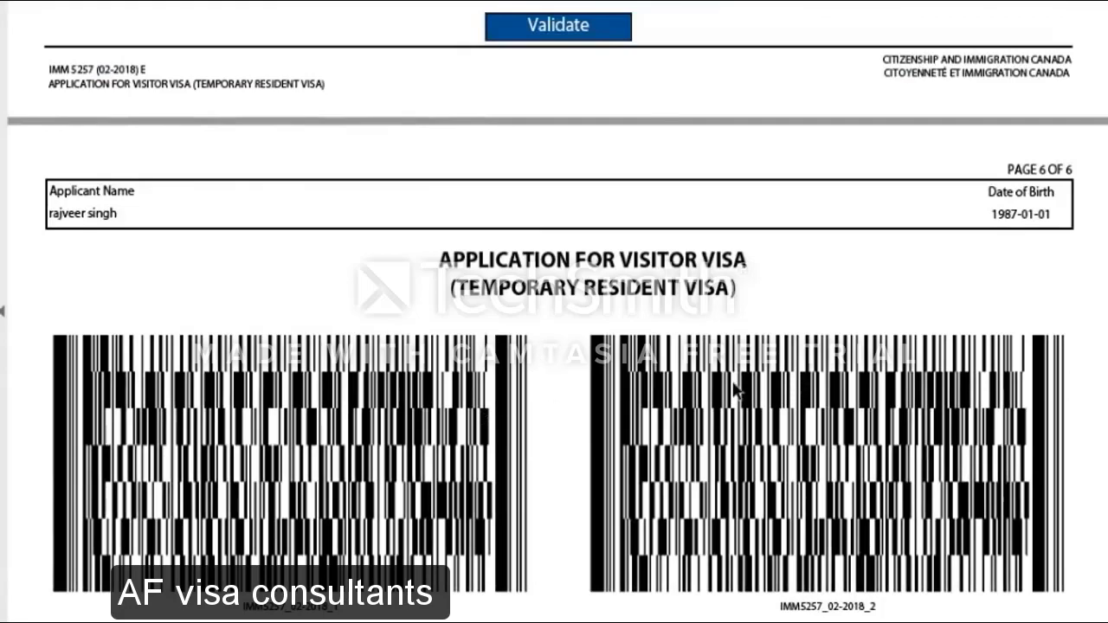
scroll(732, 388, down, 10)
scroll(732, 389, up, 2)
scroll(732, 390, up, 9)
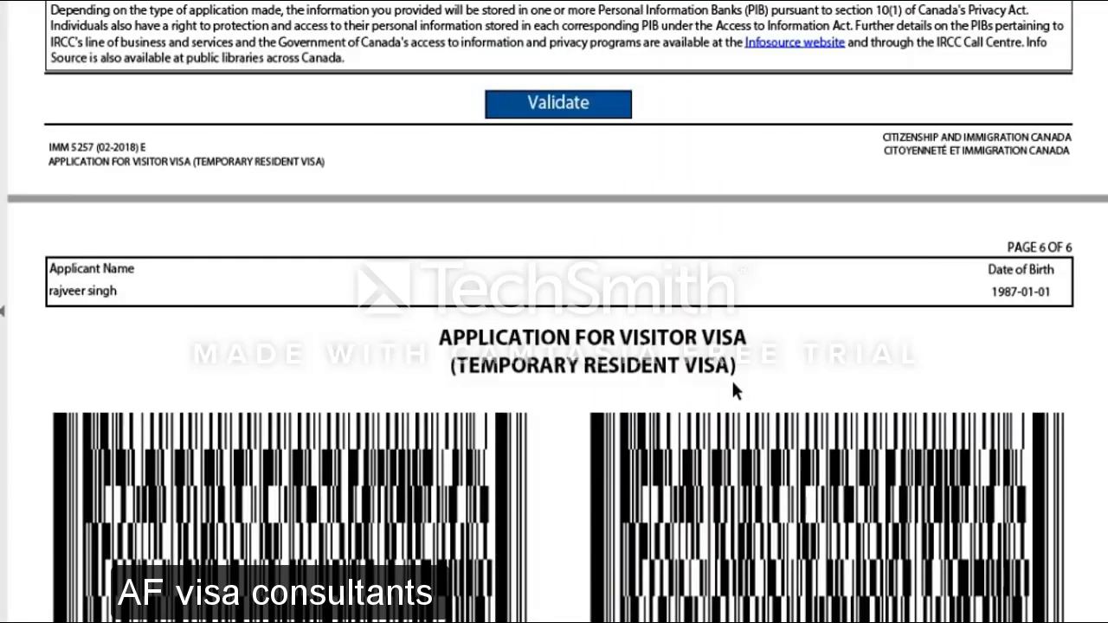
scroll(732, 389, up, 4)
scroll(733, 389, up, 15)
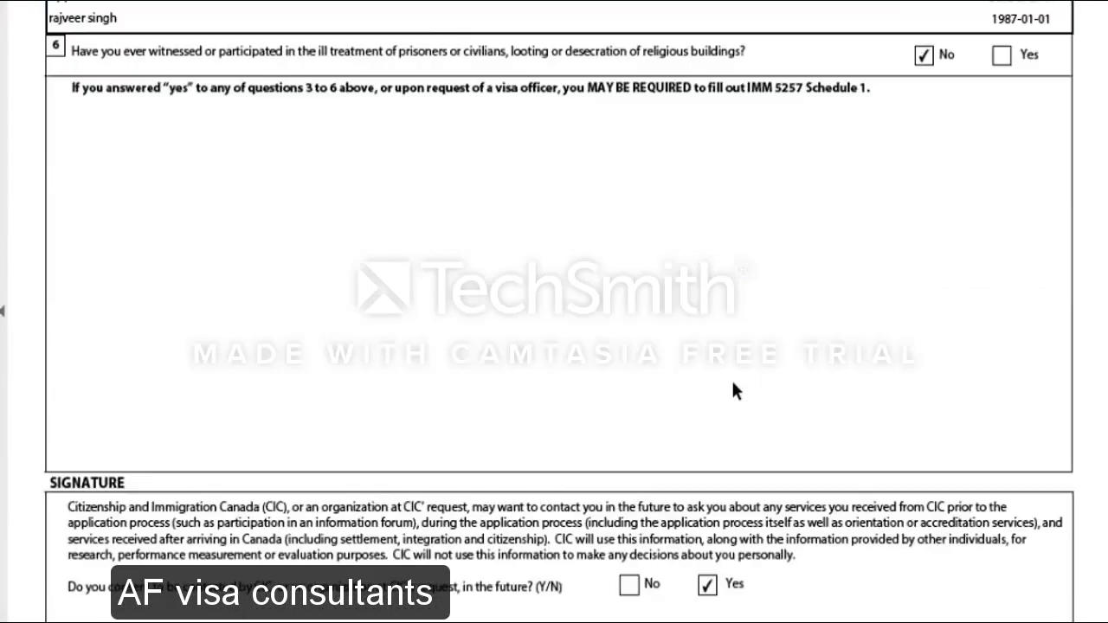
scroll(733, 384, up, 20)
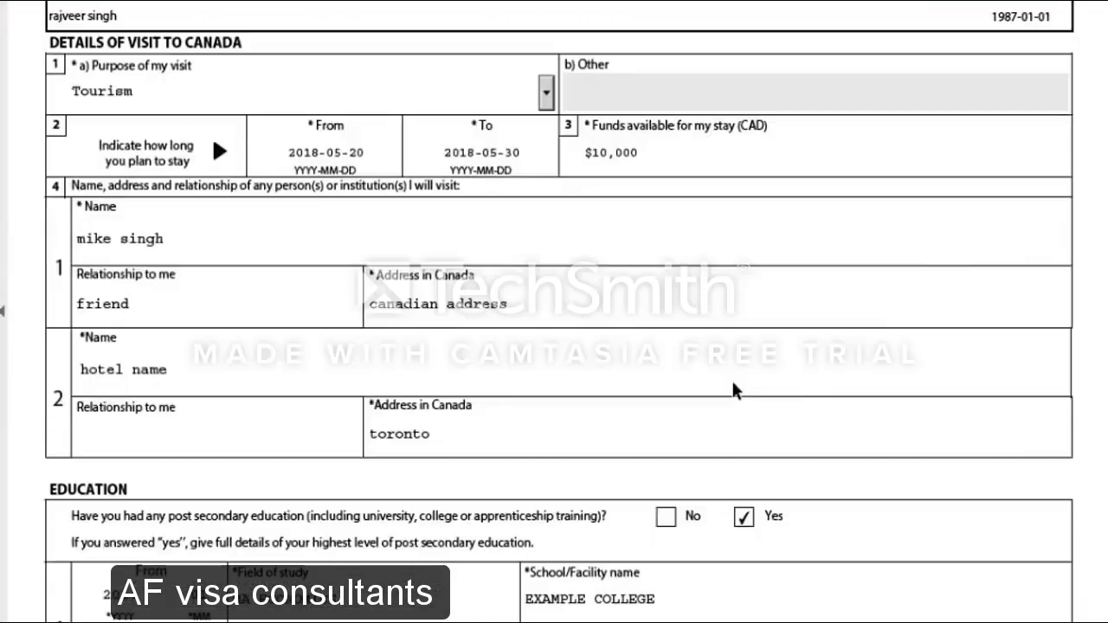